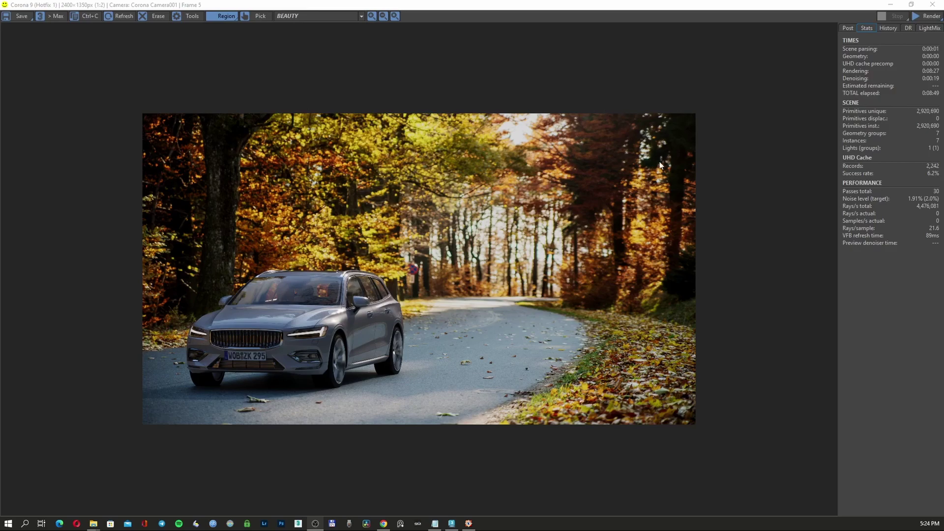
- Examine the finished car render up close in the frame buffer, including its Post tone mapping settings
{"action": "scroll", "coordinate": [335, 365], "scroll_direction": "up", "scroll_amount": 2}
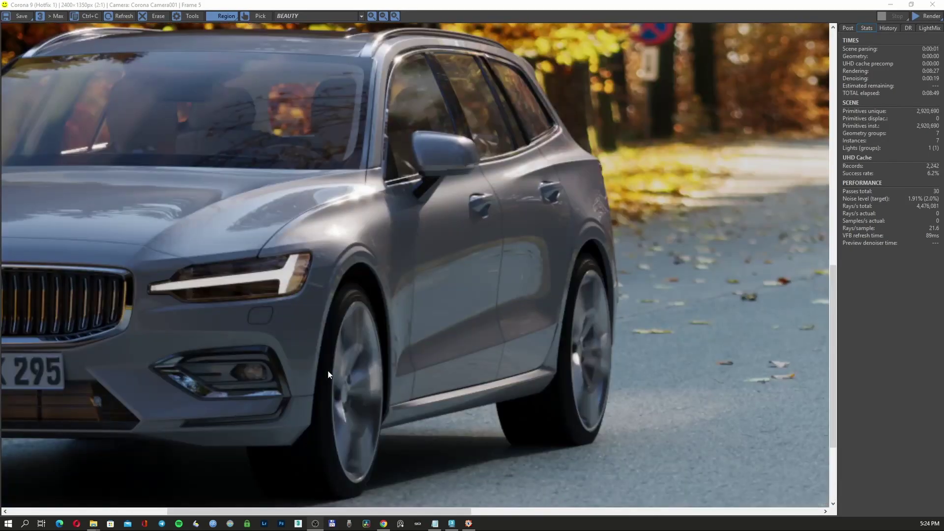
{"action": "scroll", "coordinate": [360, 409], "scroll_direction": "down", "scroll_amount": 2}
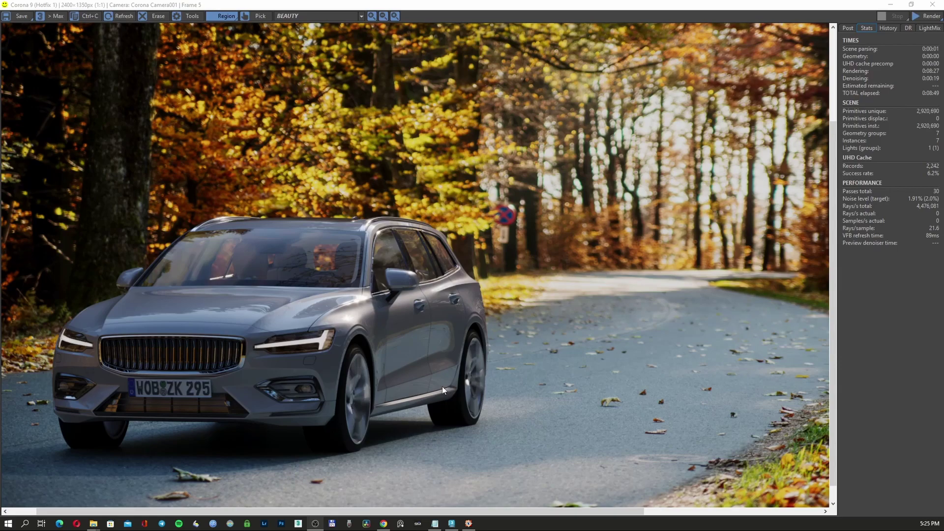
{"action": "scroll", "coordinate": [430, 388], "scroll_direction": "down", "scroll_amount": 1}
{"action": "scroll", "coordinate": [253, 403], "scroll_direction": "up", "scroll_amount": 1}
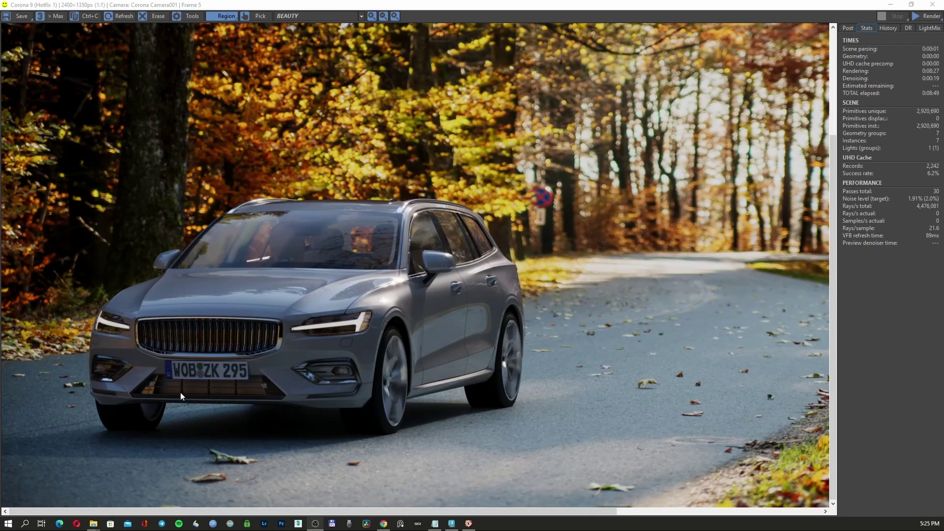
{"action": "scroll", "coordinate": [96, 429], "scroll_direction": "down", "scroll_amount": 1}
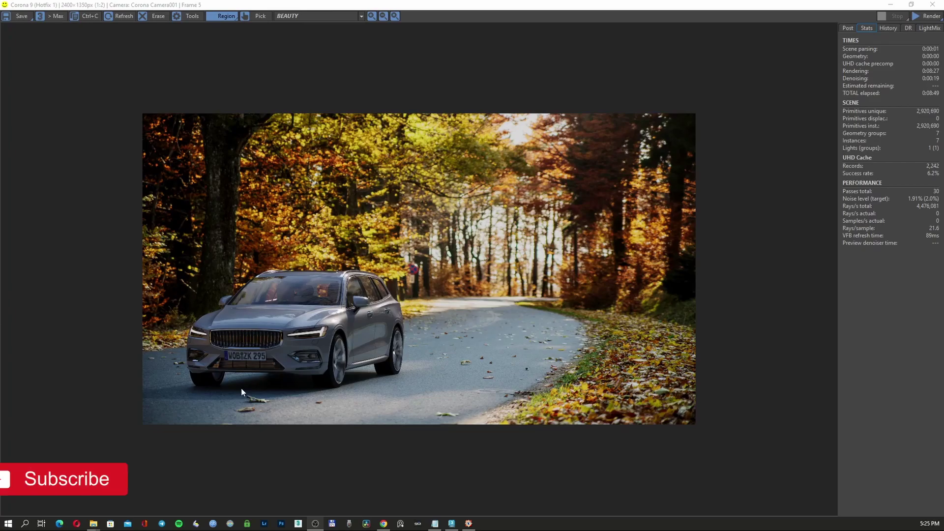
{"action": "left_click", "coordinate": [847, 28]}
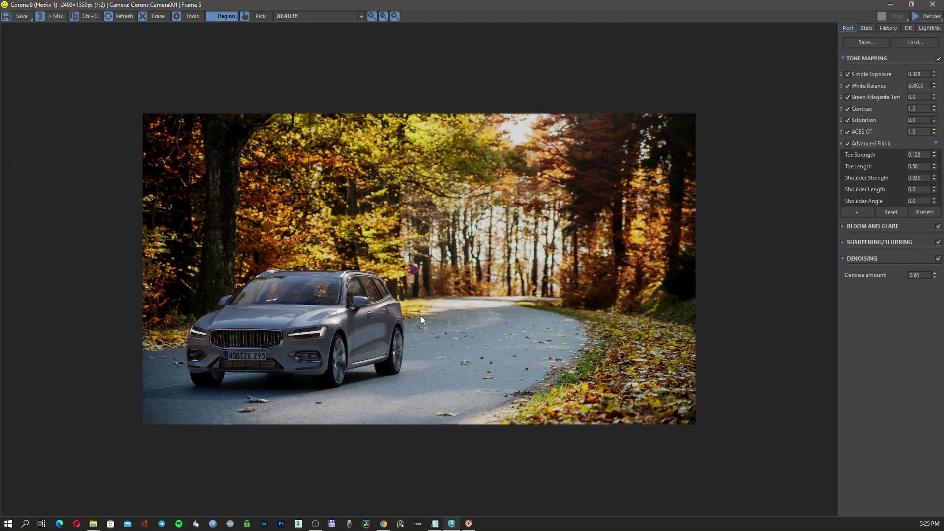
{"action": "scroll", "coordinate": [312, 335], "scroll_direction": "up", "scroll_amount": 1}
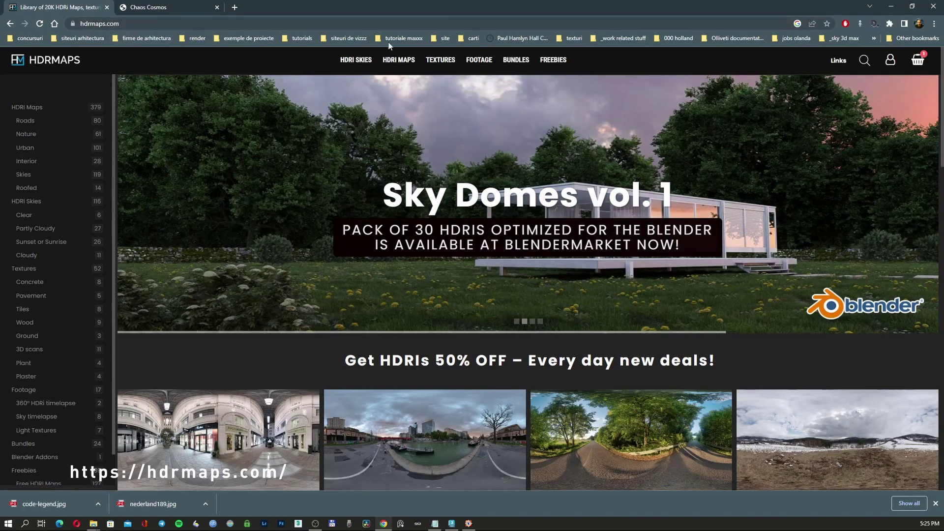
- Open the Autumn mountain road HDRI from the HDRMAPS freebies
{"action": "left_click", "coordinate": [557, 61]}
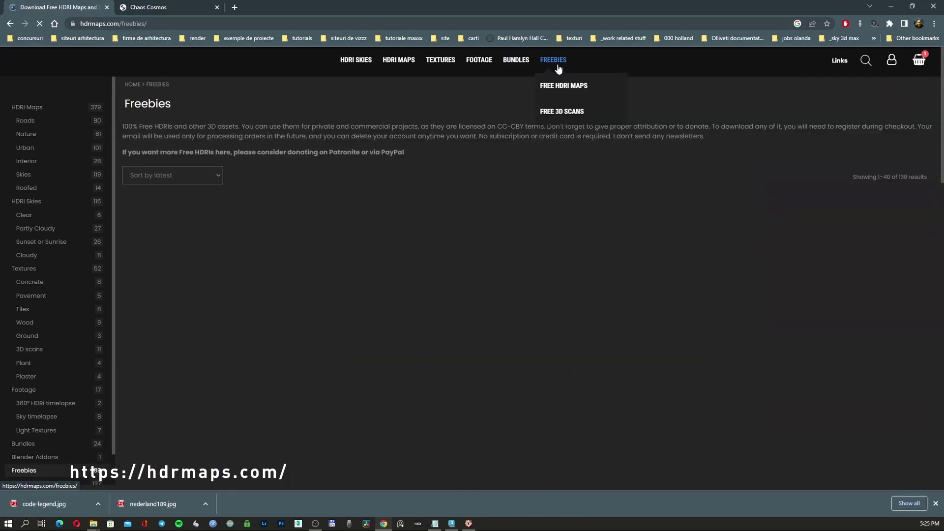
{"action": "scroll", "coordinate": [473, 210], "scroll_direction": "down", "scroll_amount": 2}
{"action": "scroll", "coordinate": [472, 209], "scroll_direction": "down", "scroll_amount": 7}
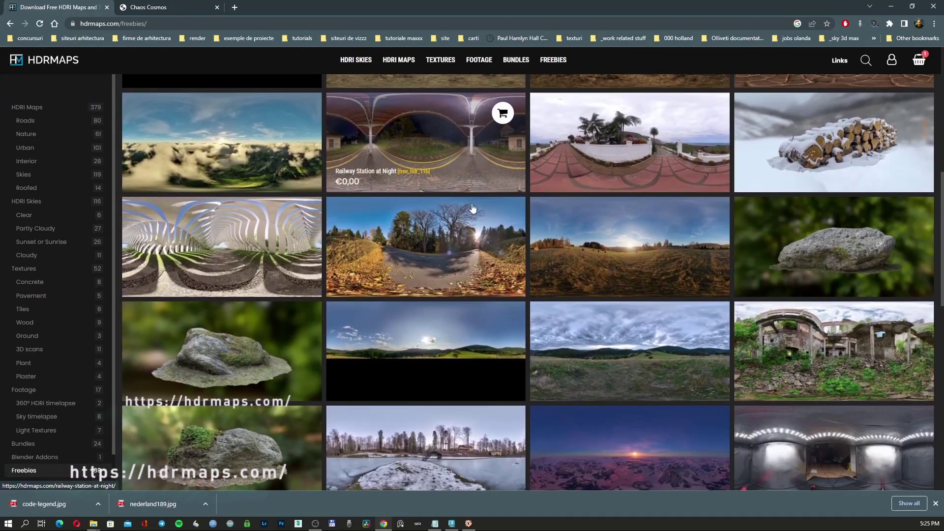
{"action": "left_click", "coordinate": [435, 249]}
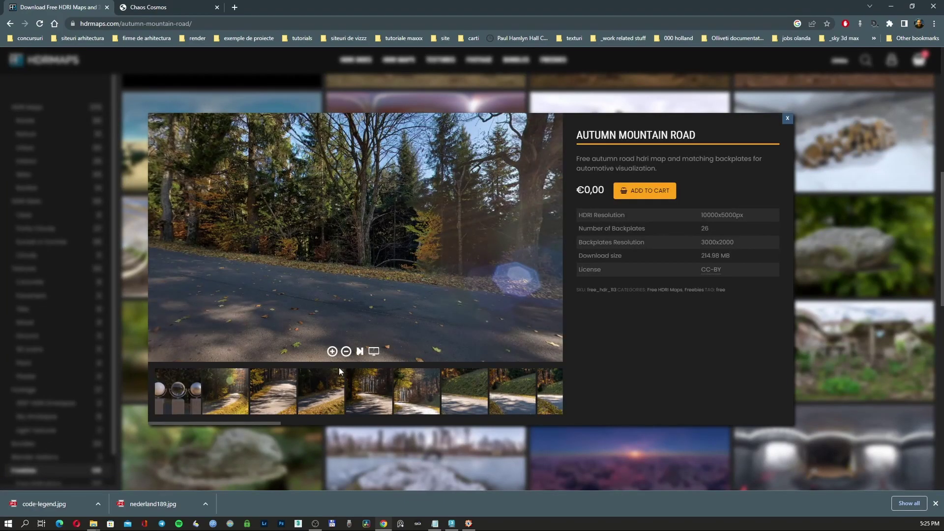
- Look through the Autumn mountain road backplate images, ending at image 21, and return to the freebies list
{"action": "left_click", "coordinate": [321, 391]}
{"action": "left_click", "coordinate": [936, 271]}
{"action": "left_click", "coordinate": [937, 273]}
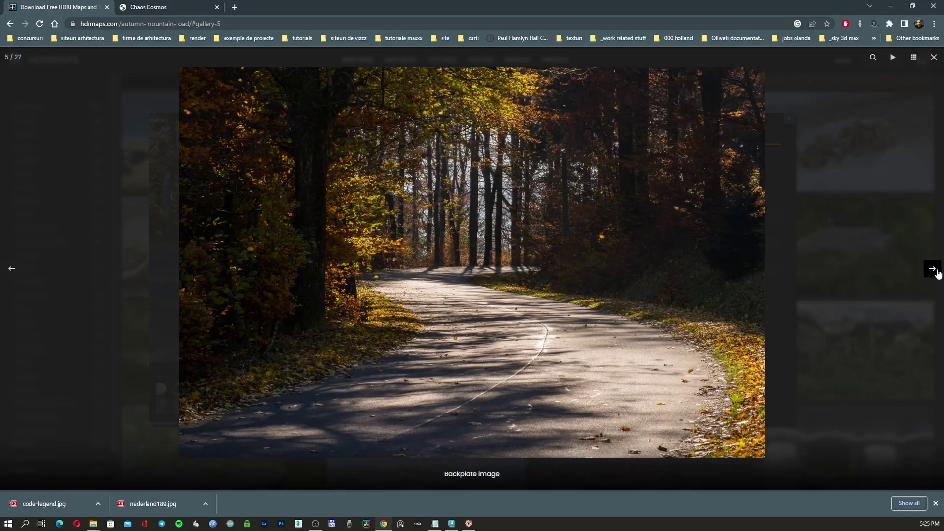
{"action": "left_click", "coordinate": [938, 274]}
{"action": "left_click", "coordinate": [937, 273]}
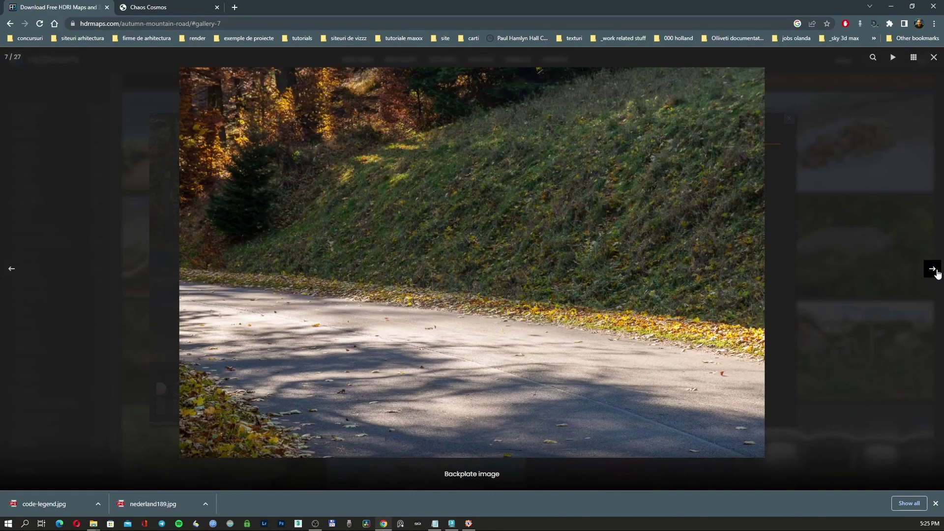
{"action": "left_click", "coordinate": [937, 273]}
{"action": "left_click", "coordinate": [938, 273]}
{"action": "left_click", "coordinate": [938, 274]}
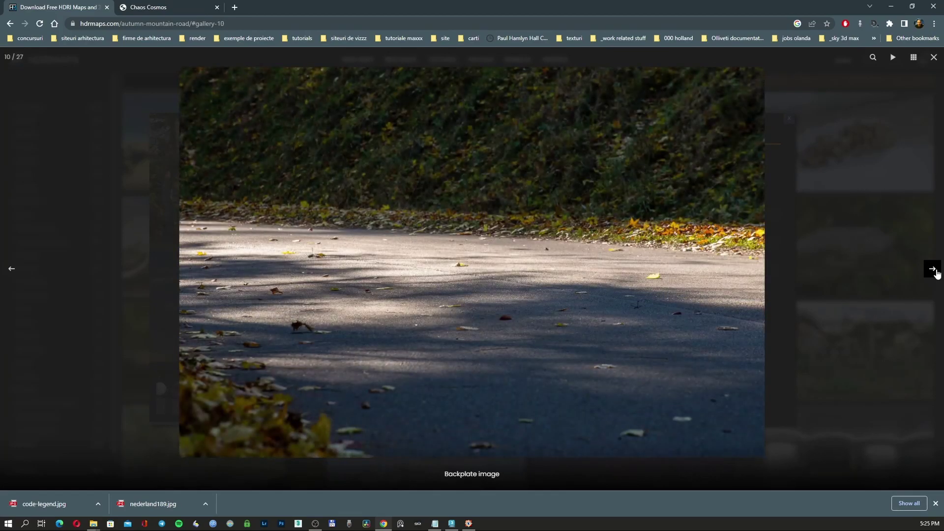
{"action": "left_click", "coordinate": [937, 274]}
{"action": "left_click", "coordinate": [938, 273]}
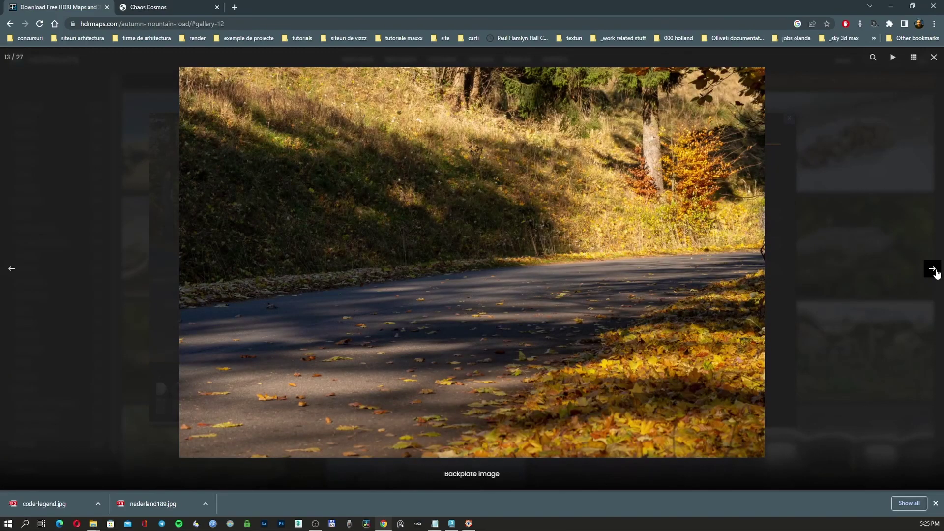
{"action": "left_click", "coordinate": [938, 273]}
{"action": "left_click", "coordinate": [937, 273]}
{"action": "left_click", "coordinate": [936, 272]}
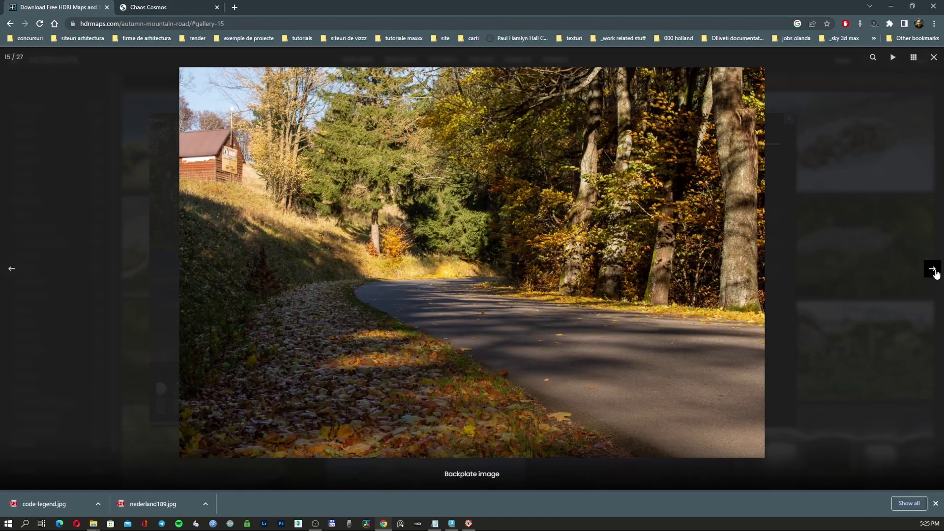
{"action": "left_click", "coordinate": [936, 273]}
{"action": "left_click", "coordinate": [936, 273]}
{"action": "left_click", "coordinate": [936, 273]}
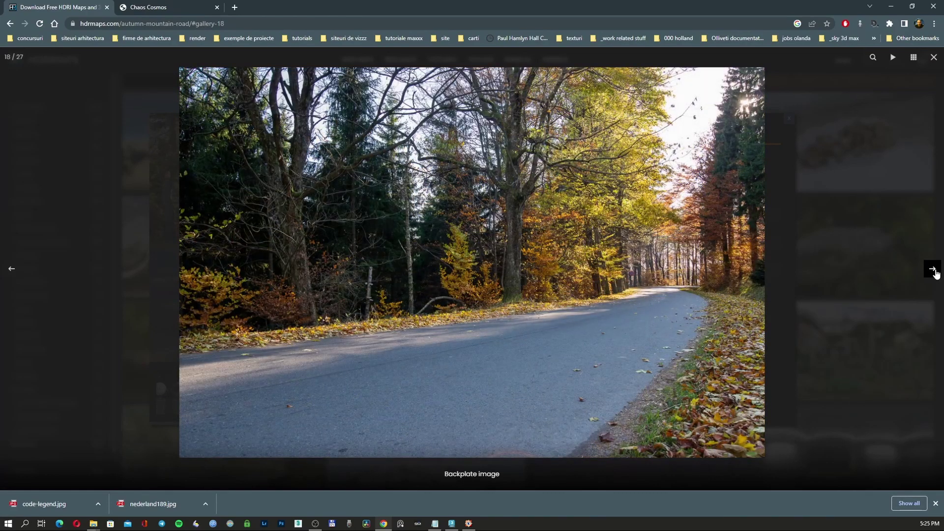
{"action": "left_click", "coordinate": [936, 273]}
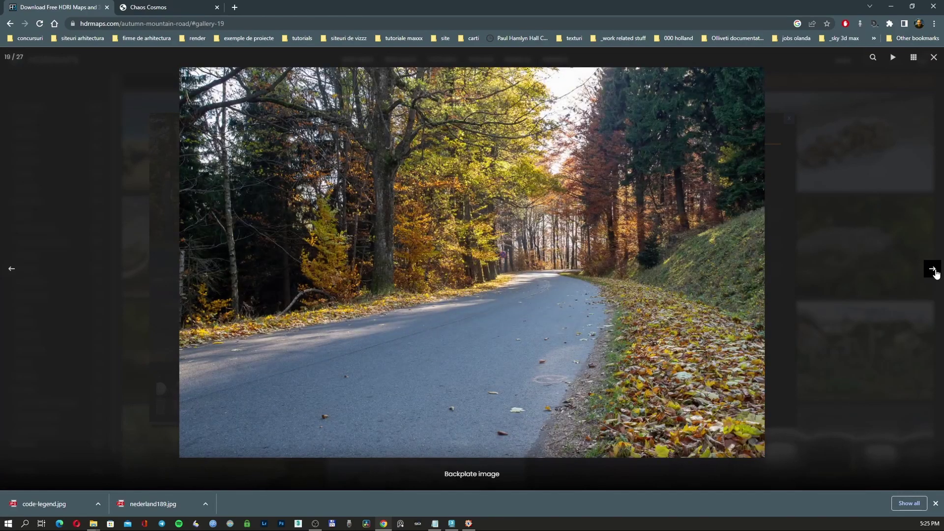
{"action": "left_click", "coordinate": [936, 273]}
{"action": "left_click", "coordinate": [936, 273]}
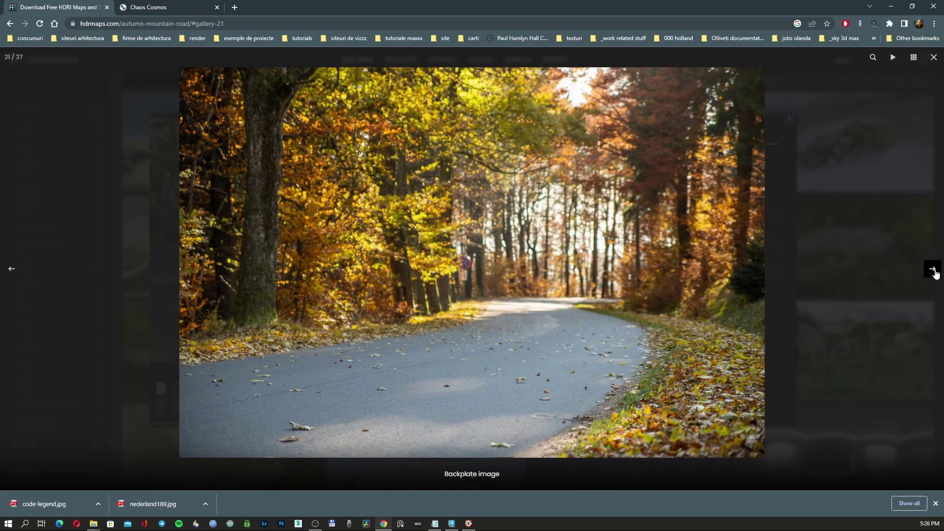
{"action": "left_click", "coordinate": [850, 191]}
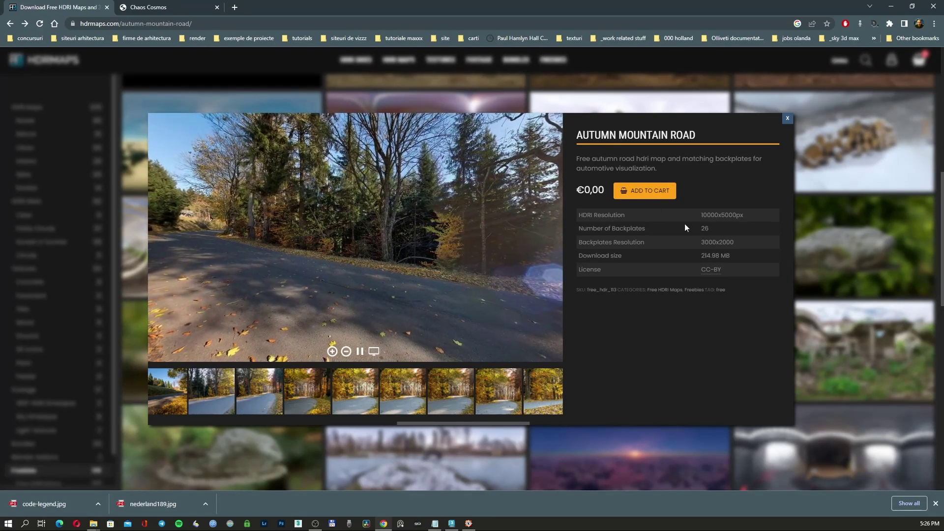
{"action": "left_click", "coordinate": [813, 217]}
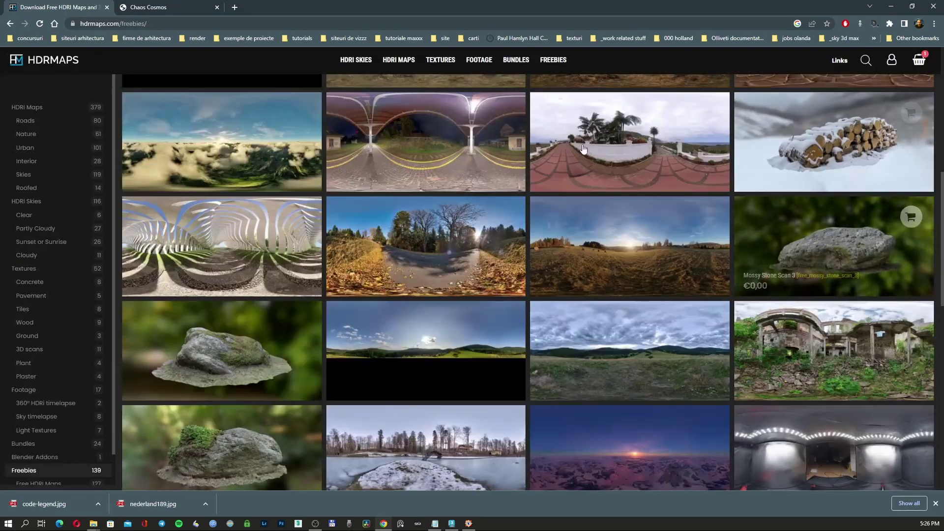
- Open Car 035 in the Chaos Cosmos vehicles library and examine its preview images and asset options
{"action": "left_click", "coordinate": [152, 4]}
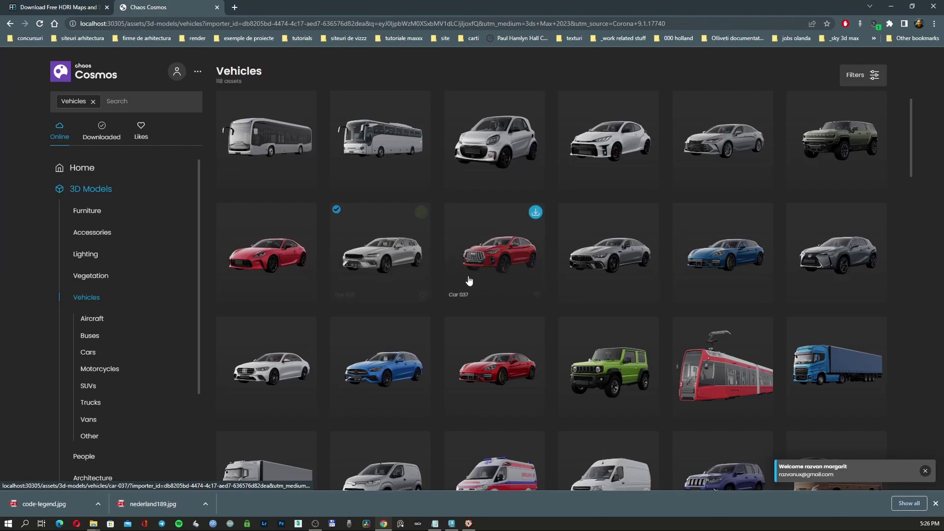
{"action": "left_click", "coordinate": [418, 254]}
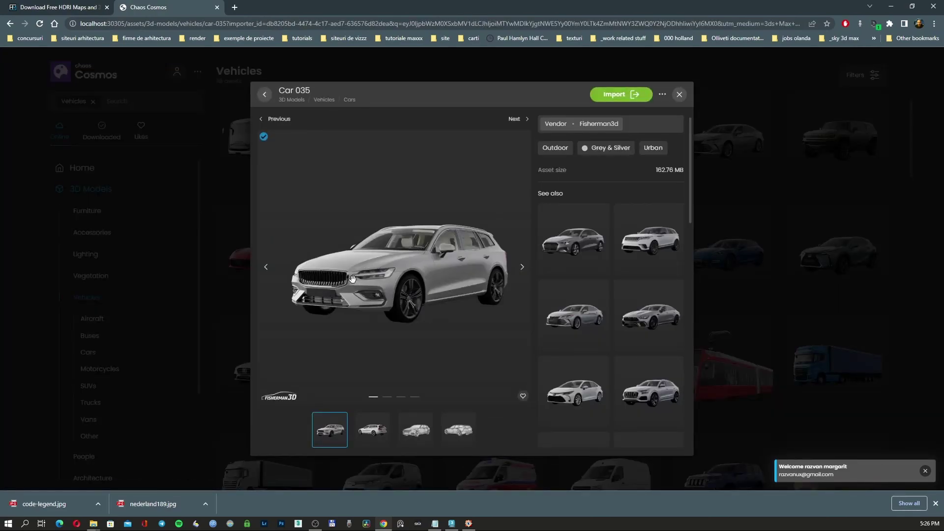
{"action": "left_click", "coordinate": [523, 275]}
{"action": "left_click", "coordinate": [523, 276]}
{"action": "left_click", "coordinate": [523, 274]}
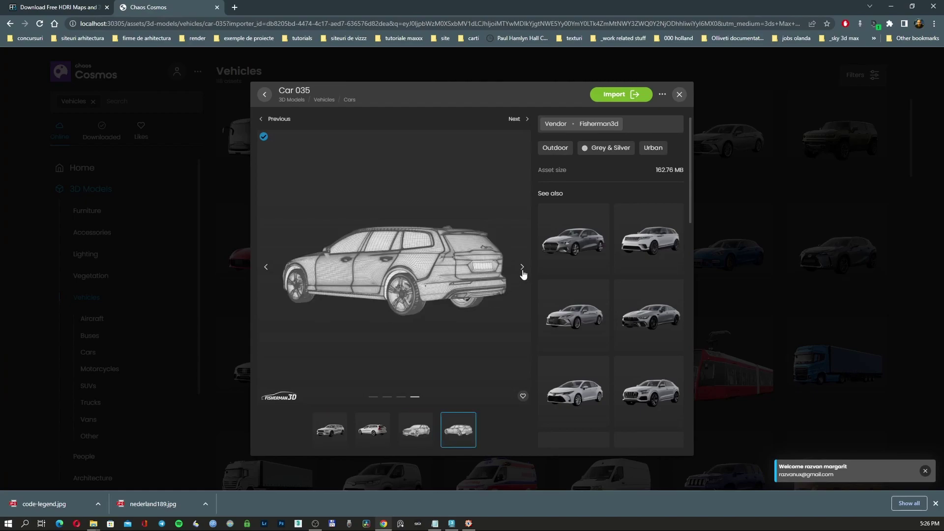
{"action": "left_click", "coordinate": [266, 269]}
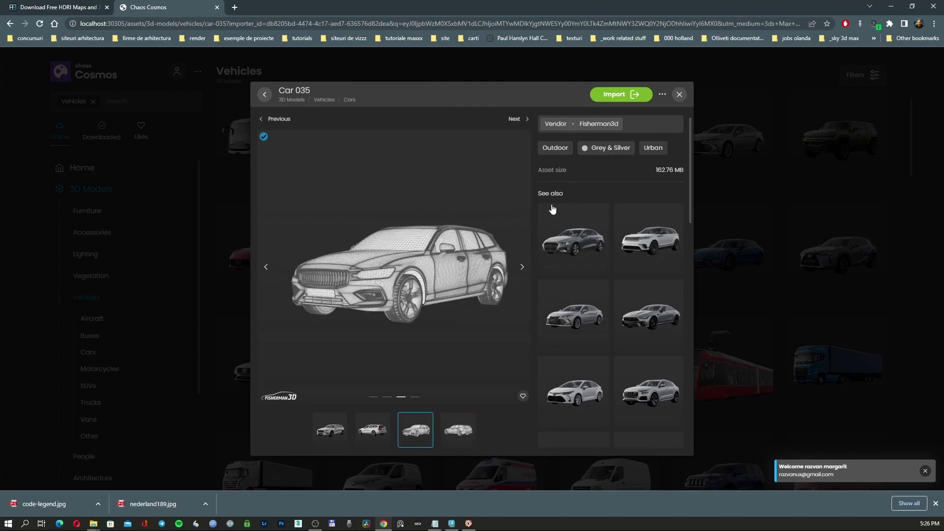
{"action": "left_click", "coordinate": [663, 95]}
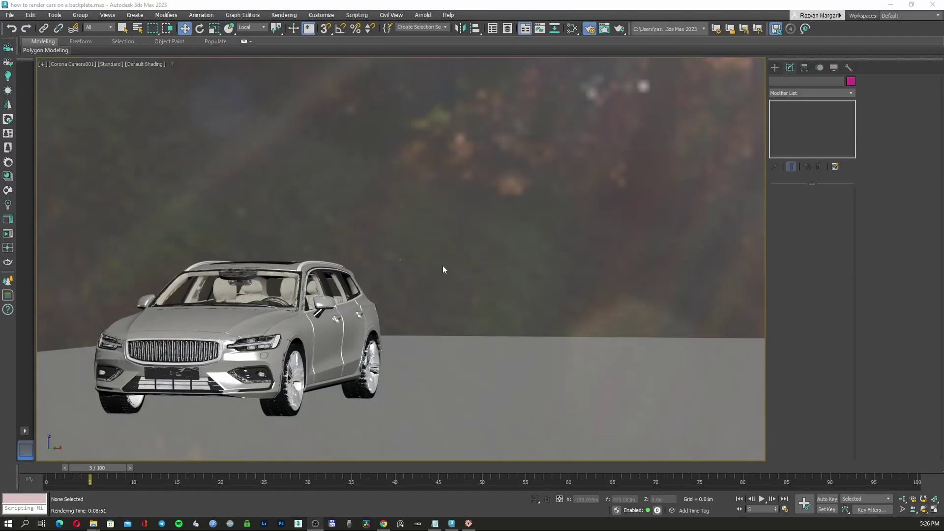
- Switch to 3ds Max and start a new empty scene, discarding the changes to the current one
{"action": "left_click", "coordinate": [331, 318]}
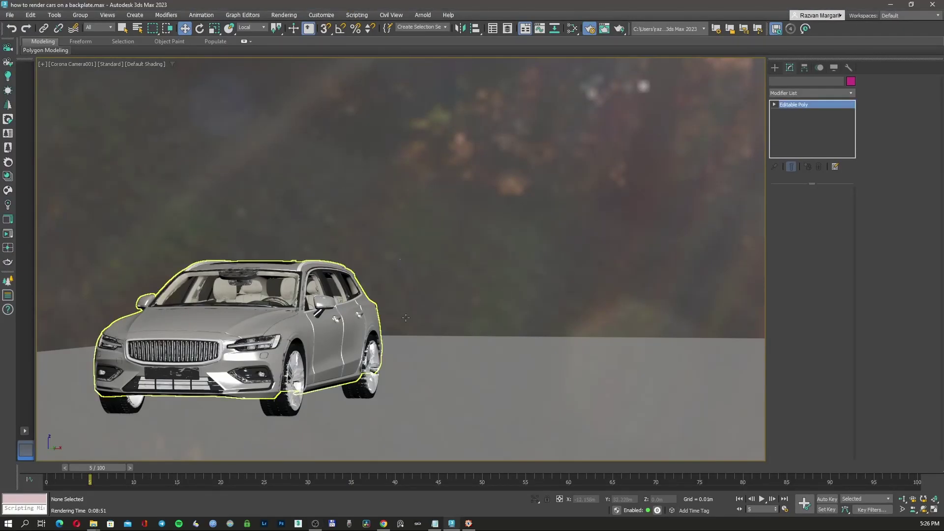
{"action": "left_click", "coordinate": [457, 351]}
{"action": "key", "text": "ctrl+o"}
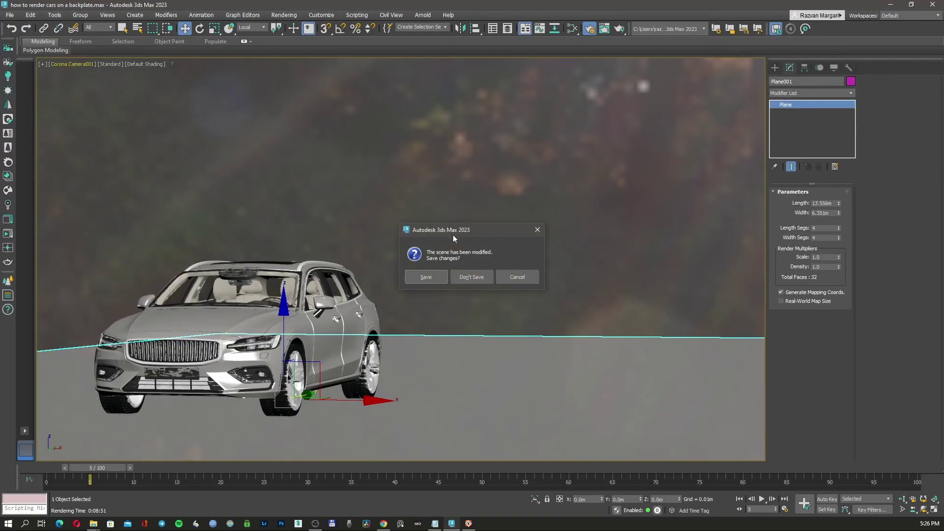
{"action": "left_click", "coordinate": [472, 276]}
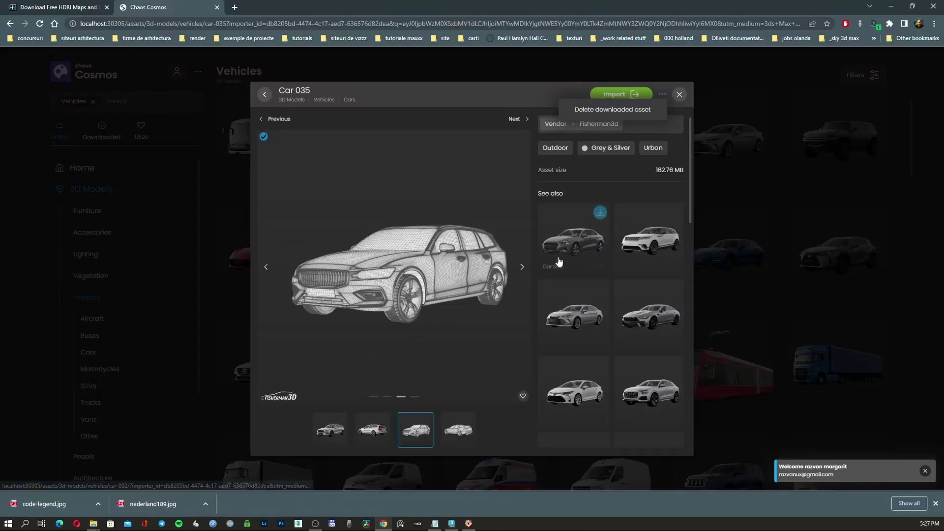
- Import Car 035 from Chaos Cosmos into the empty scene and show the grid in the top view
{"action": "left_click", "coordinate": [631, 94]}
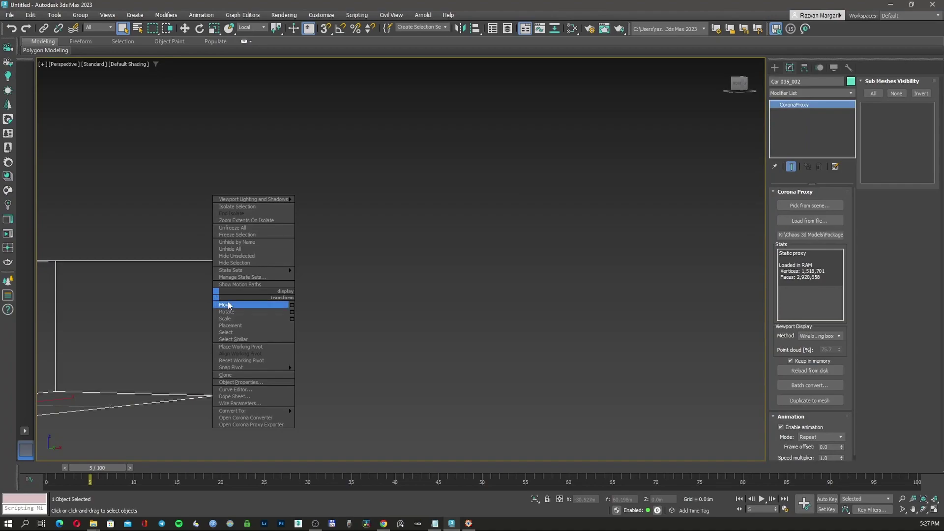
{"action": "left_click", "coordinate": [228, 302]}
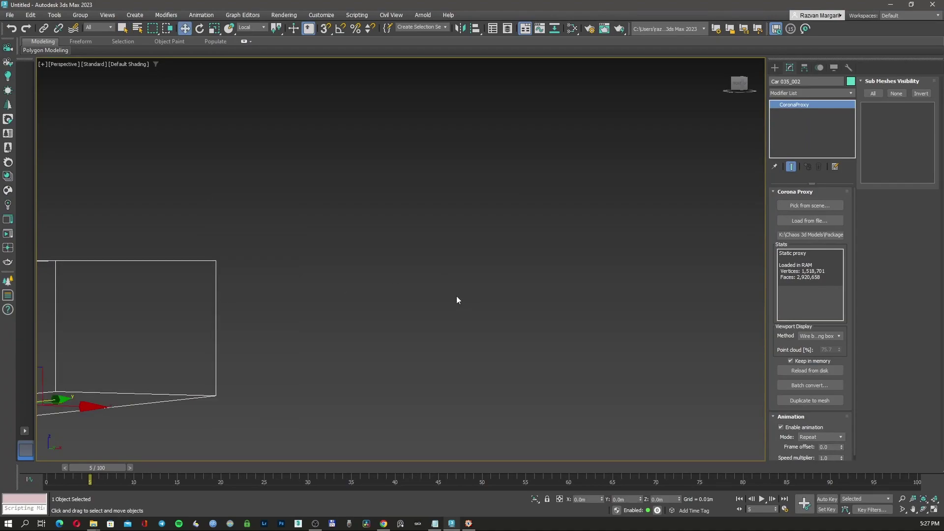
{"action": "key", "text": "t"}
{"action": "key", "text": "z"}
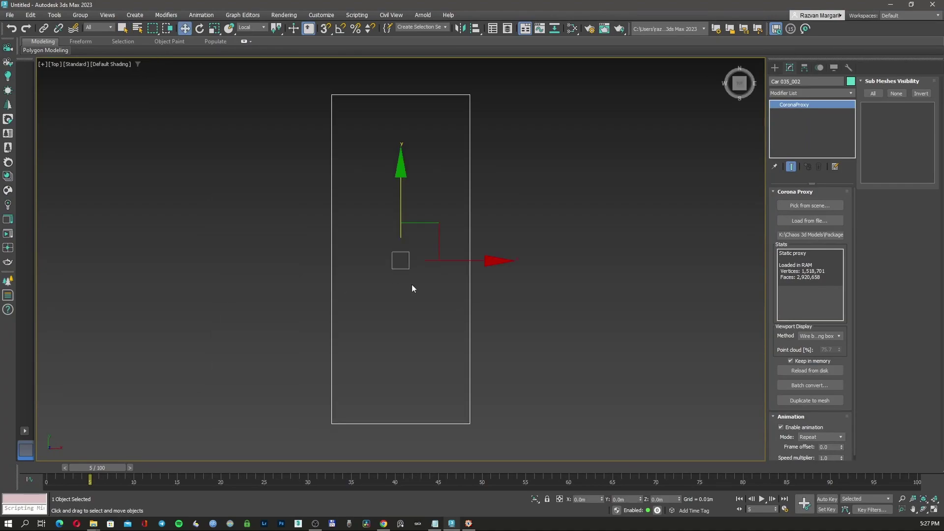
{"action": "key", "text": "g"}
{"action": "scroll", "coordinate": [420, 268], "scroll_direction": "down", "scroll_amount": 2}
{"action": "scroll", "coordinate": [424, 274], "scroll_direction": "up", "scroll_amount": 2}
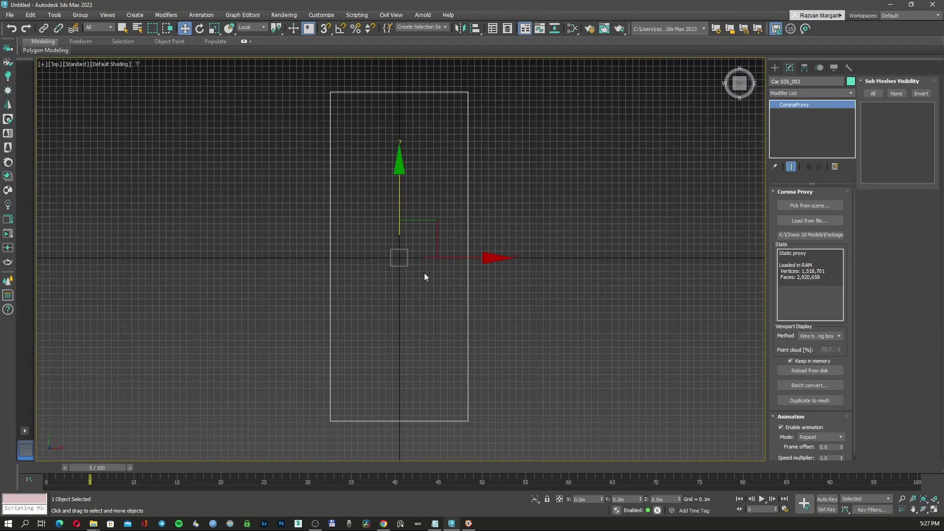
- Set the car proxy's viewport display method to Full mesh
{"action": "middle_click_drag", "start_coordinate": [521, 330], "coordinate": [454, 244], "text": "alt"}
{"action": "scroll", "coordinate": [448, 259], "scroll_direction": "up", "scroll_amount": 2}
{"action": "scroll", "coordinate": [448, 259], "scroll_direction": "down", "scroll_amount": 2}
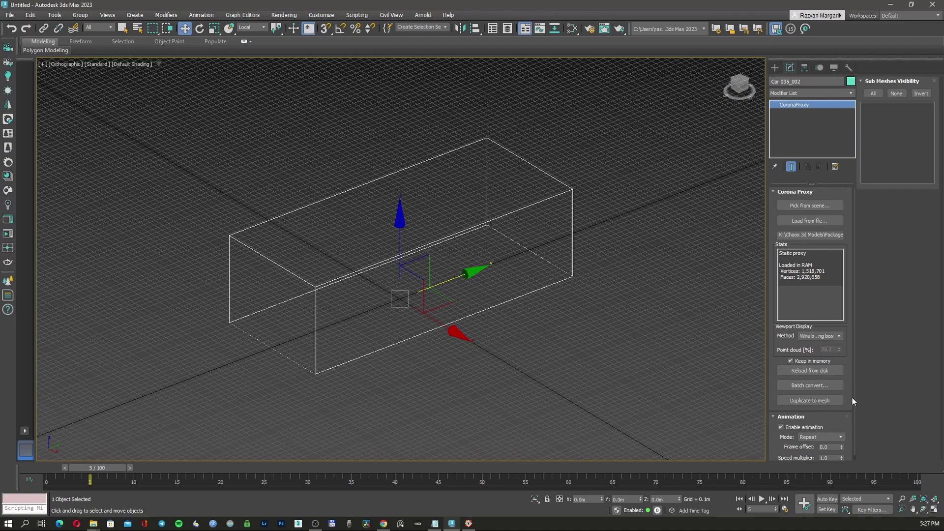
{"action": "left_click", "coordinate": [822, 337]}
{"action": "left_click", "coordinate": [818, 362]}
- Duplicate the car proxy to a mesh and move the proxy about 2.19 m along X, away from the mesh copy
{"action": "left_click", "coordinate": [808, 400]}
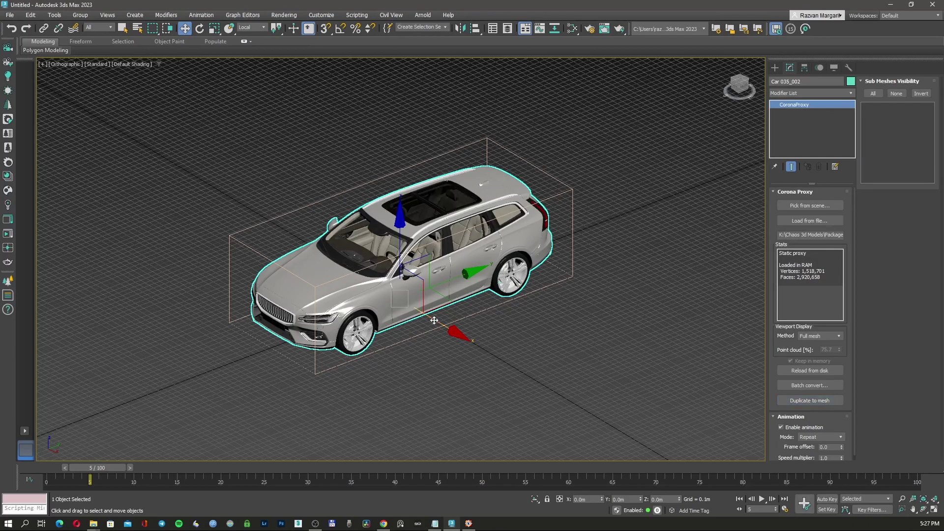
{"action": "left_click_drag", "start_coordinate": [435, 324], "coordinate": [527, 340]}
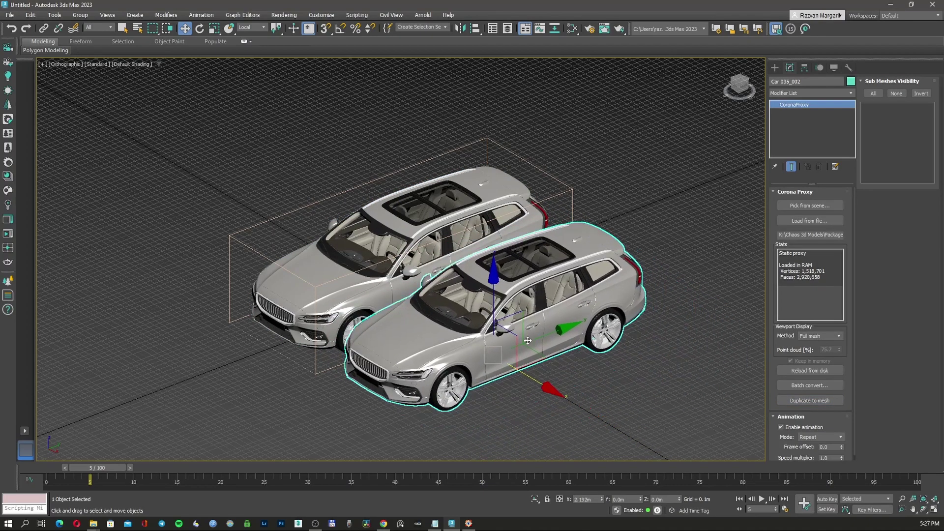
- Undo the last move of the car proxy and delete both proxies, keeping only the mesh copy of the car
{"action": "key", "text": "ctrl+z"}
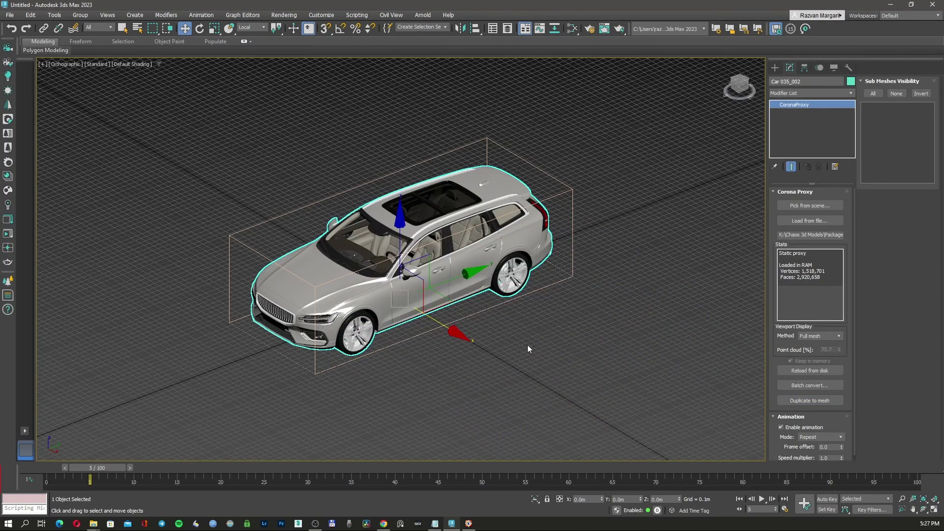
{"action": "left_click", "coordinate": [636, 211]}
{"action": "left_click", "coordinate": [527, 213]}
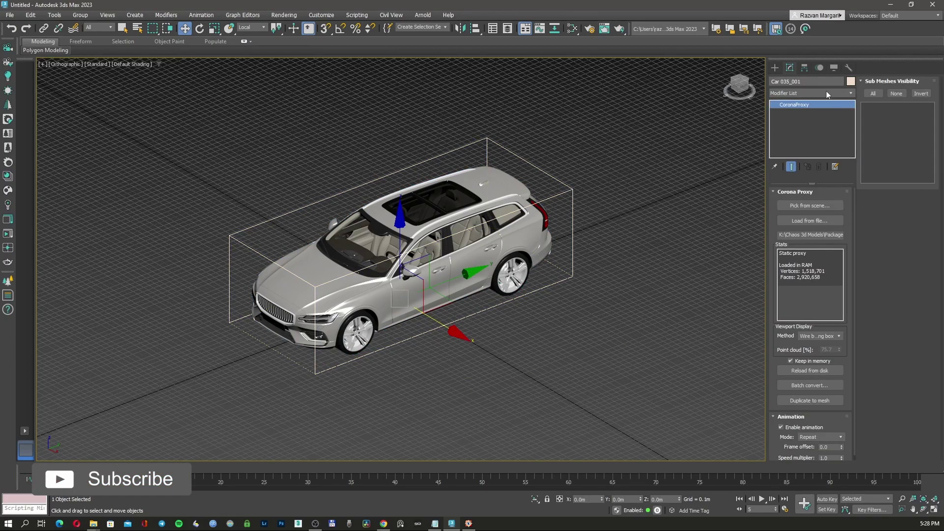
{"action": "left_click", "coordinate": [660, 211]}
{"action": "left_click", "coordinate": [474, 260]}
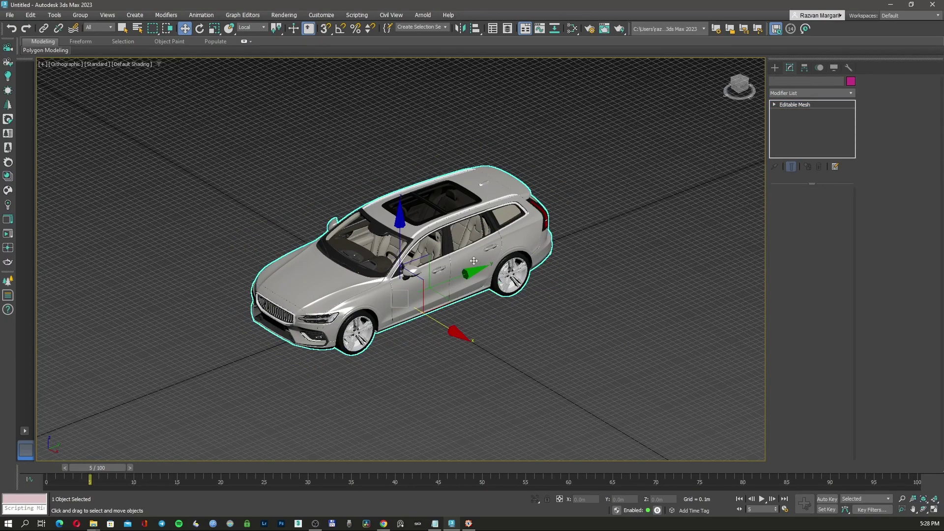
- Examine the car mesh from several angles in wireframe and shaded display, paying attention to its wheels and bodywork
{"action": "scroll", "coordinate": [377, 299], "scroll_direction": "up", "scroll_amount": 5}
{"action": "key", "text": "F3"}
{"action": "key", "text": "F3"}
{"action": "key", "text": "F3"}
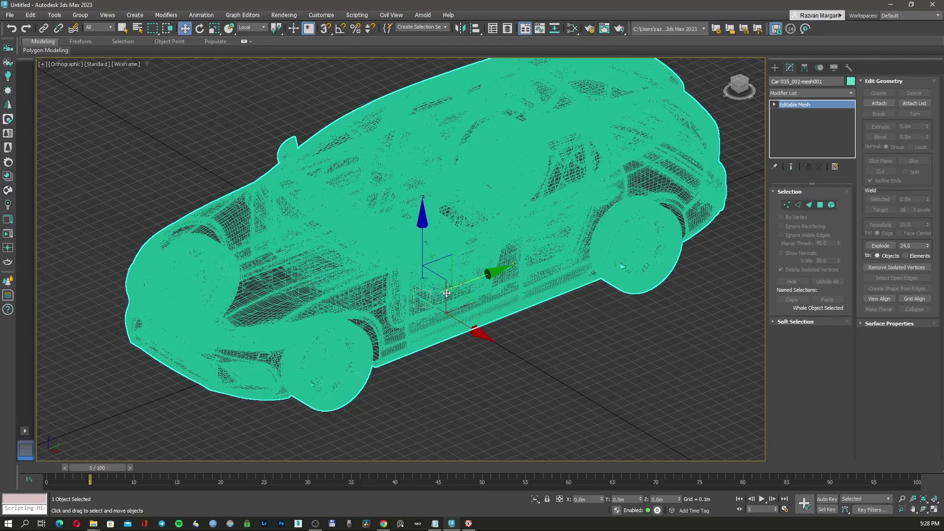
{"action": "middle_click_drag", "start_coordinate": [454, 303], "coordinate": [423, 272], "text": "alt"}
{"action": "scroll", "coordinate": [423, 272], "scroll_direction": "up", "scroll_amount": 2}
{"action": "scroll", "coordinate": [272, 273], "scroll_direction": "up", "scroll_amount": 4}
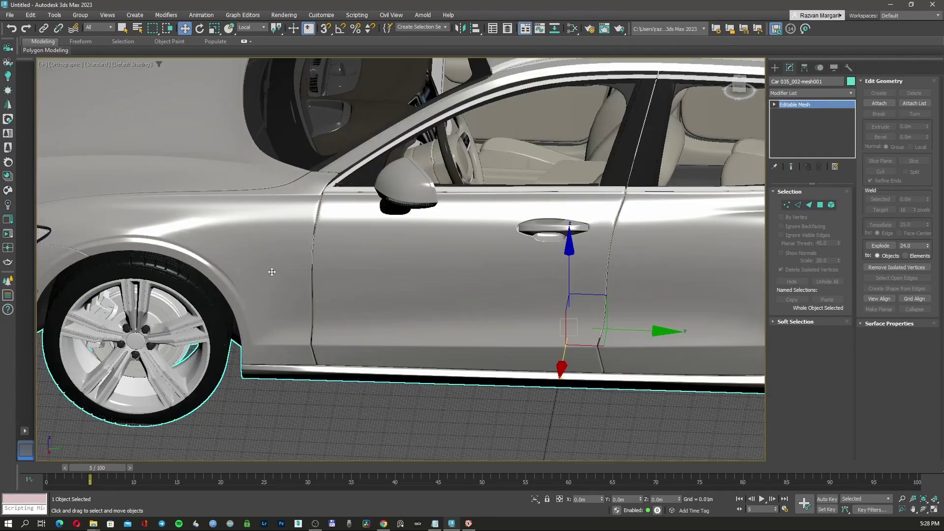
{"action": "key", "text": "F3"}
{"action": "scroll", "coordinate": [280, 273], "scroll_direction": "down", "scroll_amount": 3}
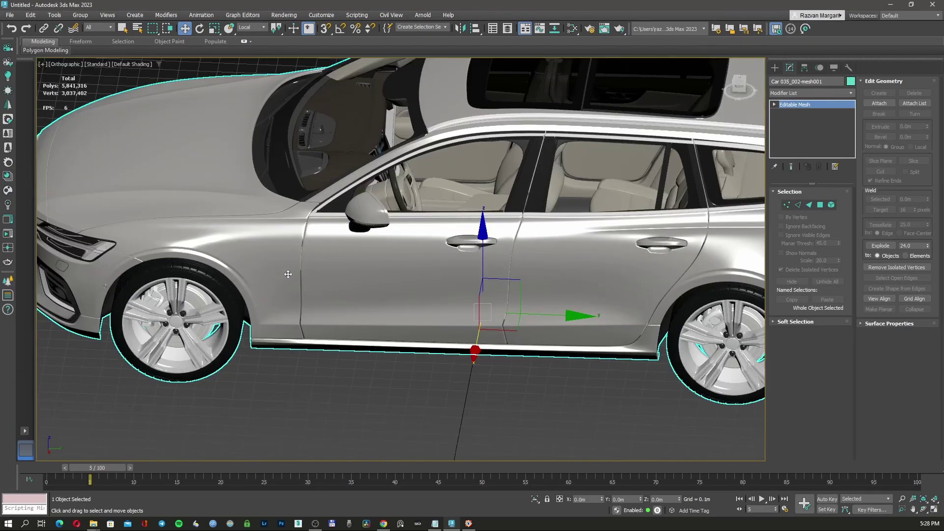
{"action": "scroll", "coordinate": [346, 275], "scroll_direction": "down", "scroll_amount": 4}
{"action": "middle_click_drag", "start_coordinate": [348, 277], "coordinate": [427, 285], "text": "alt"}
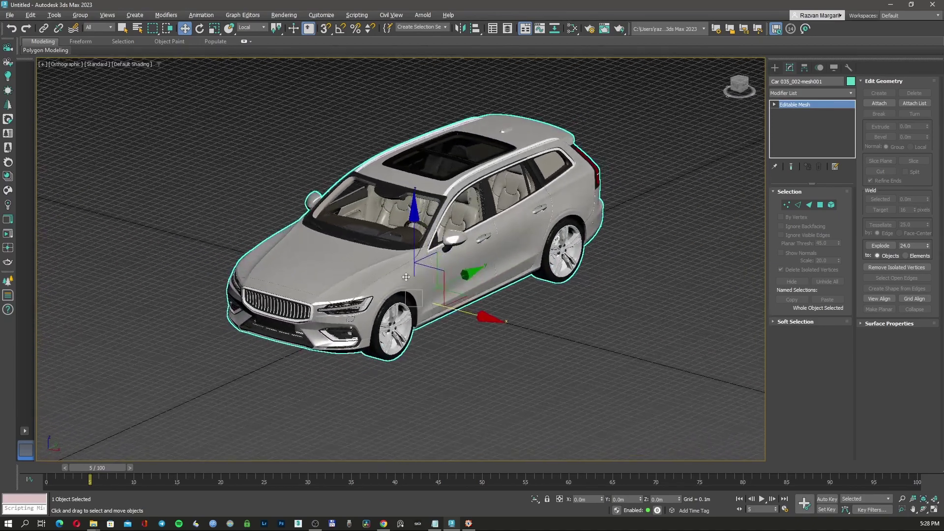
{"action": "scroll", "coordinate": [393, 314], "scroll_direction": "up", "scroll_amount": 4}
{"action": "scroll", "coordinate": [373, 353], "scroll_direction": "down", "scroll_amount": 5}
{"action": "middle_click_drag", "start_coordinate": [373, 354], "coordinate": [336, 349], "text": "alt"}
{"action": "scroll", "coordinate": [418, 294], "scroll_direction": "up", "scroll_amount": 4}
{"action": "scroll", "coordinate": [418, 293], "scroll_direction": "down", "scroll_amount": 3}
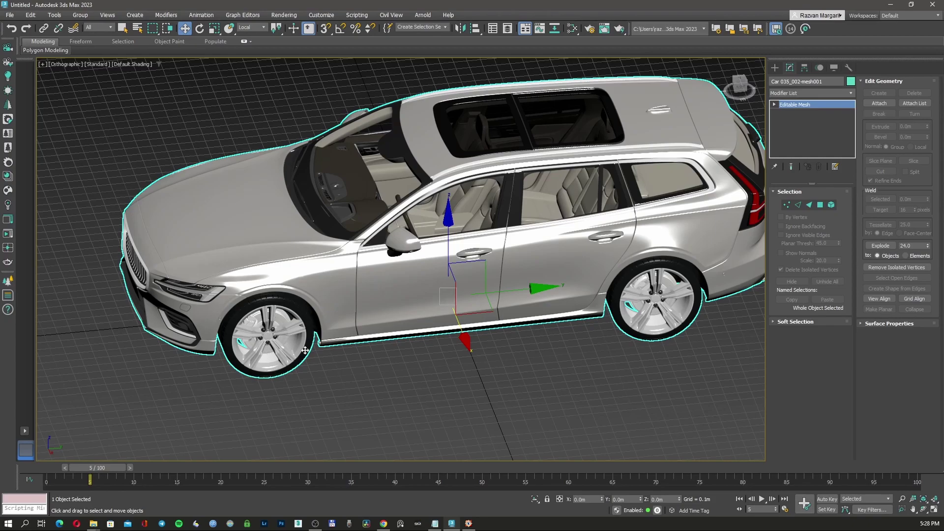
{"action": "scroll", "coordinate": [442, 326], "scroll_direction": "up", "scroll_amount": 2}
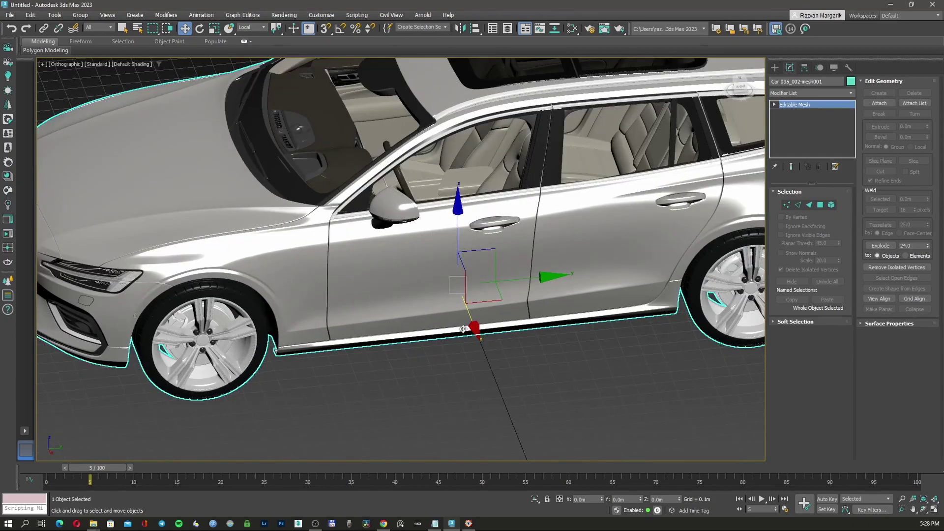
- Convert the car mesh from Editable Mesh to Editable Poly
{"action": "left_click", "coordinate": [830, 204]}
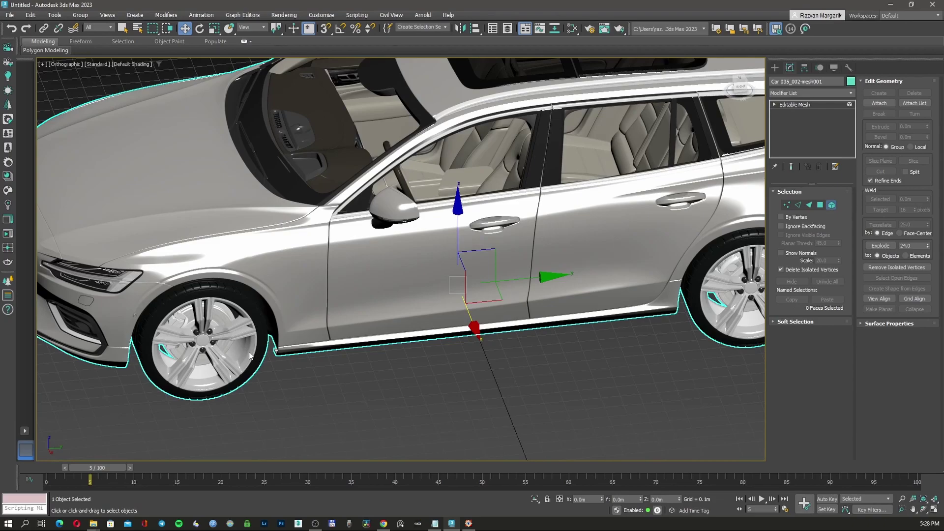
{"action": "left_click", "coordinate": [832, 205]}
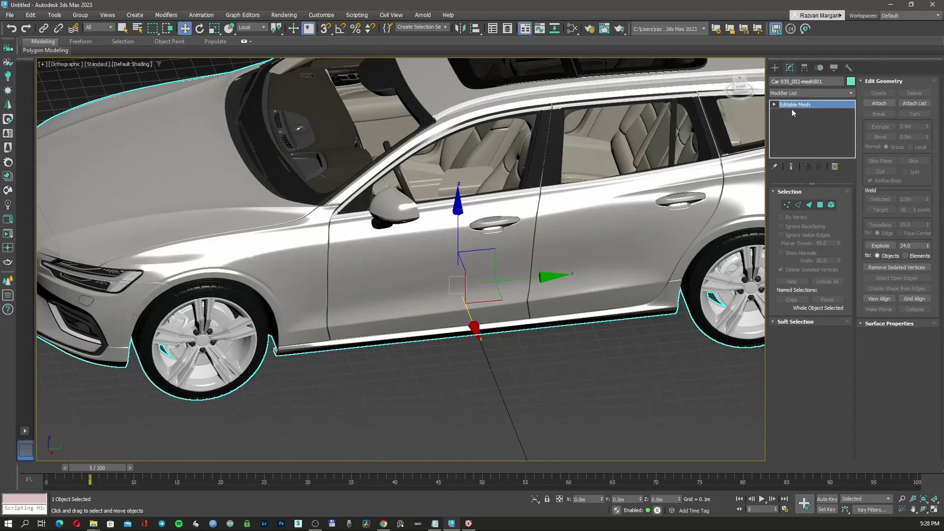
{"action": "right_click", "coordinate": [792, 108]}
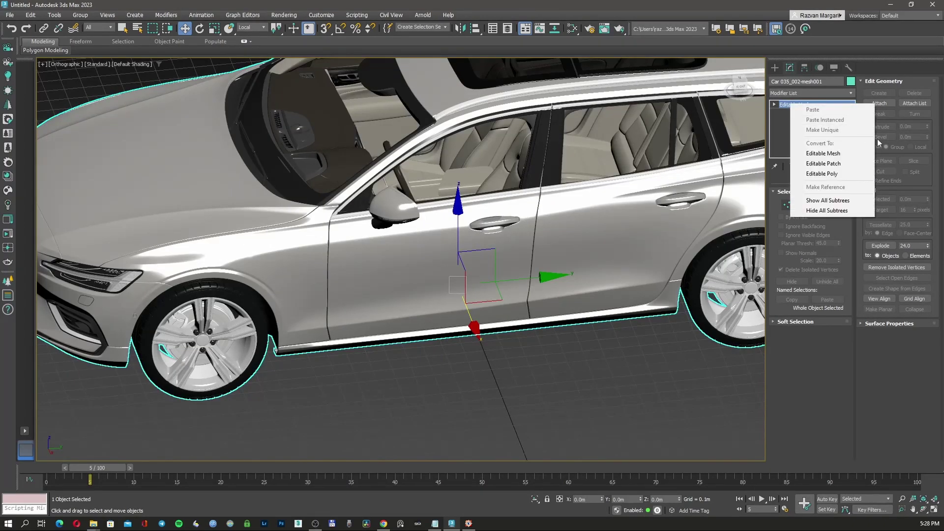
{"action": "left_click", "coordinate": [835, 174]}
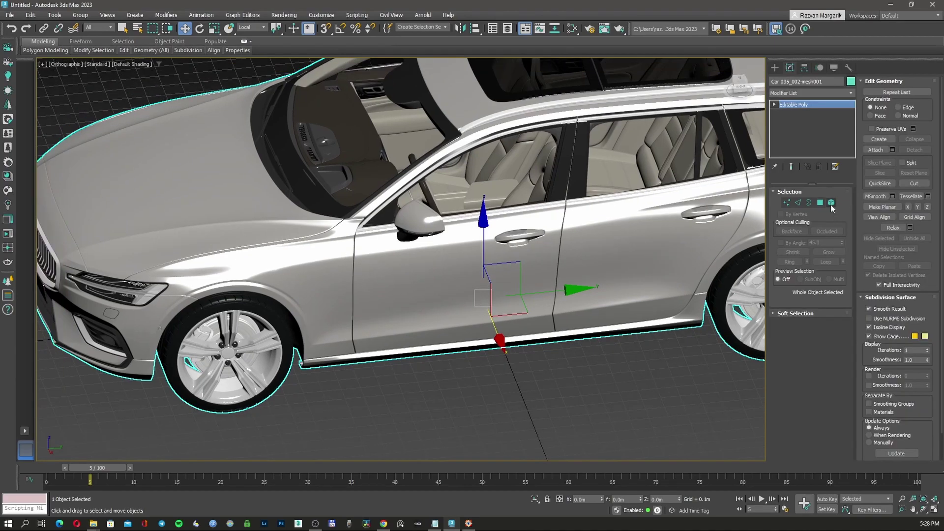
- In wireframe display, select all elements of the driver-side front wheel and detach them as a separate object named w1
{"action": "left_click", "coordinate": [830, 204]}
{"action": "key", "text": "F3"}
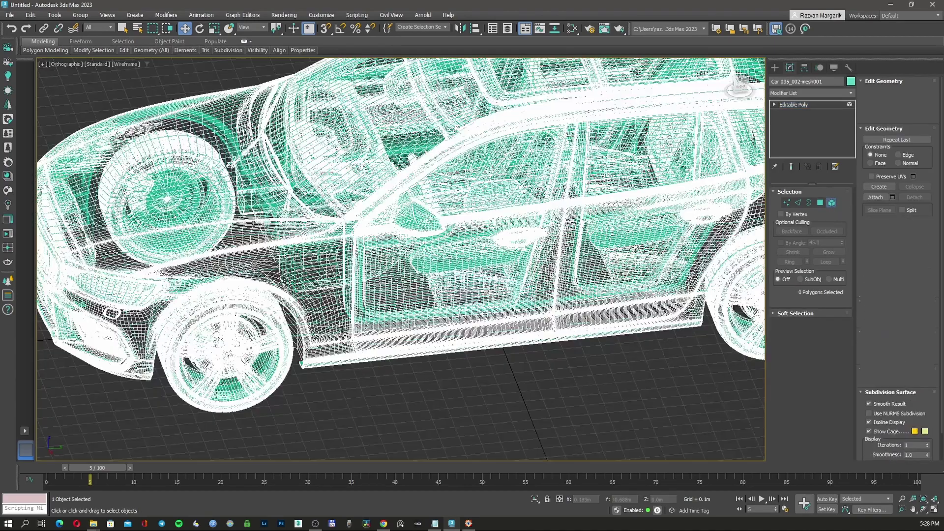
{"action": "left_click", "coordinate": [264, 358]}
{"action": "middle_click_drag", "start_coordinate": [309, 339], "coordinate": [377, 370], "text": "alt"}
{"action": "scroll", "coordinate": [378, 370], "scroll_direction": "up", "scroll_amount": 3}
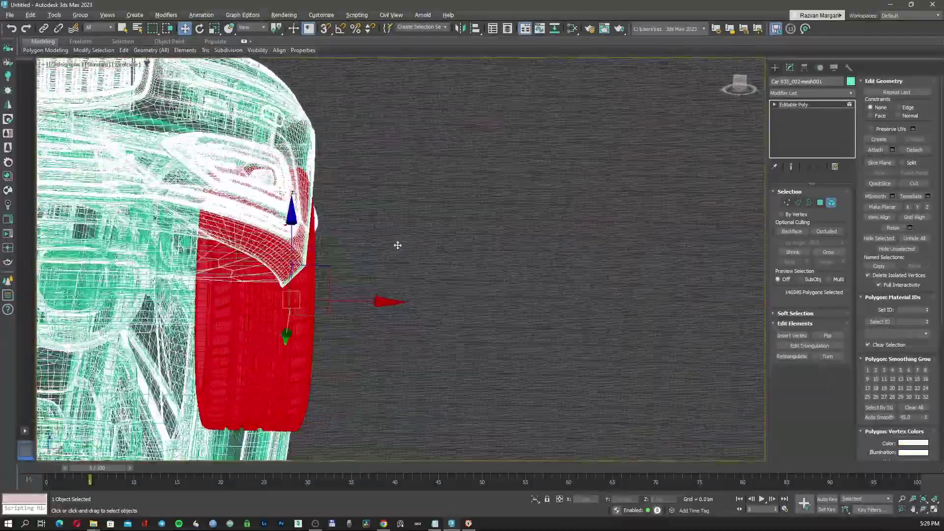
{"action": "middle_click_drag", "start_coordinate": [398, 246], "coordinate": [354, 290], "text": "alt"}
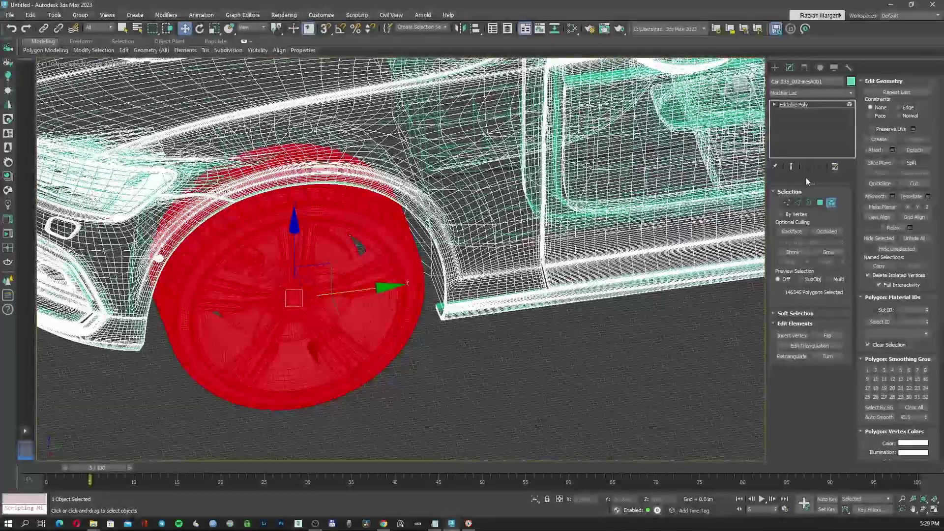
{"action": "left_click", "coordinate": [914, 150]}
{"action": "type", "text": "w"}
{"action": "left_click", "coordinate": [490, 279]}
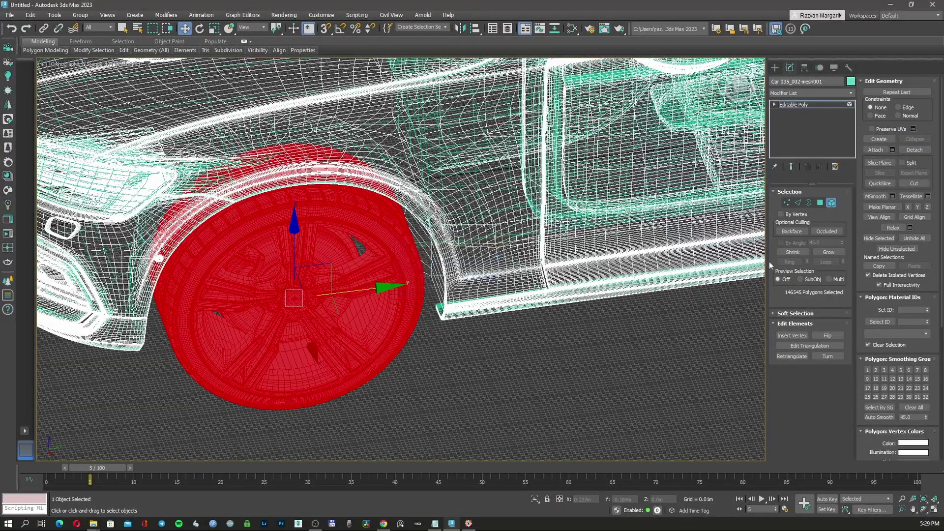
- Select all elements of the passenger-side front wheel and detach them as a separate object named w2
{"action": "scroll", "coordinate": [440, 393], "scroll_direction": "down", "scroll_amount": 4}
{"action": "middle_click_drag", "start_coordinate": [359, 339], "coordinate": [564, 353], "text": "alt"}
{"action": "middle_click_drag", "start_coordinate": [565, 354], "coordinate": [157, 332]}
{"action": "scroll", "coordinate": [515, 286], "scroll_direction": "up", "scroll_amount": 4}
{"action": "left_click", "coordinate": [512, 291]}
{"action": "scroll", "coordinate": [512, 290], "scroll_direction": "down", "scroll_amount": 2}
{"action": "middle_click_drag", "start_coordinate": [512, 291], "coordinate": [490, 291], "text": "alt"}
{"action": "left_click", "coordinate": [914, 149]}
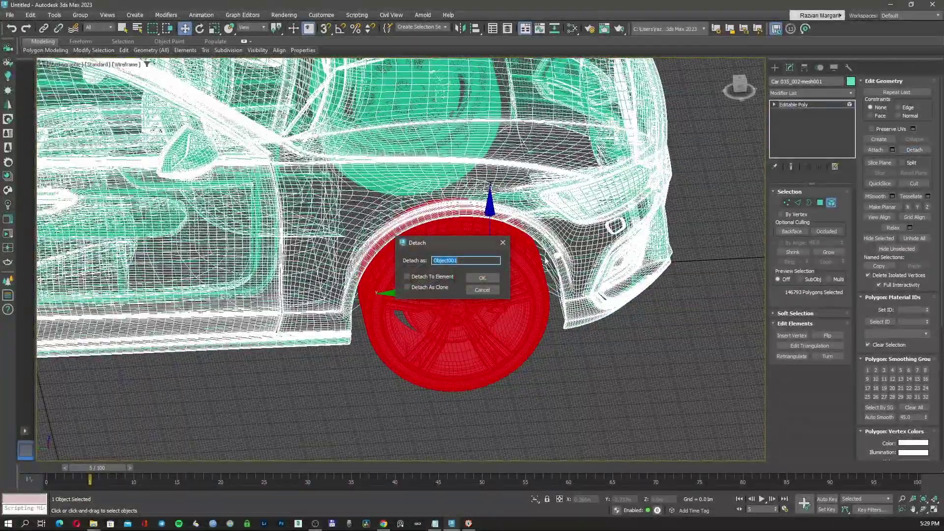
- Select all elements of the passenger-side rear wheel, leaving the surrounding body panels out of the selection
{"action": "left_click_drag", "start_coordinate": [441, 364], "coordinate": [264, 310]}
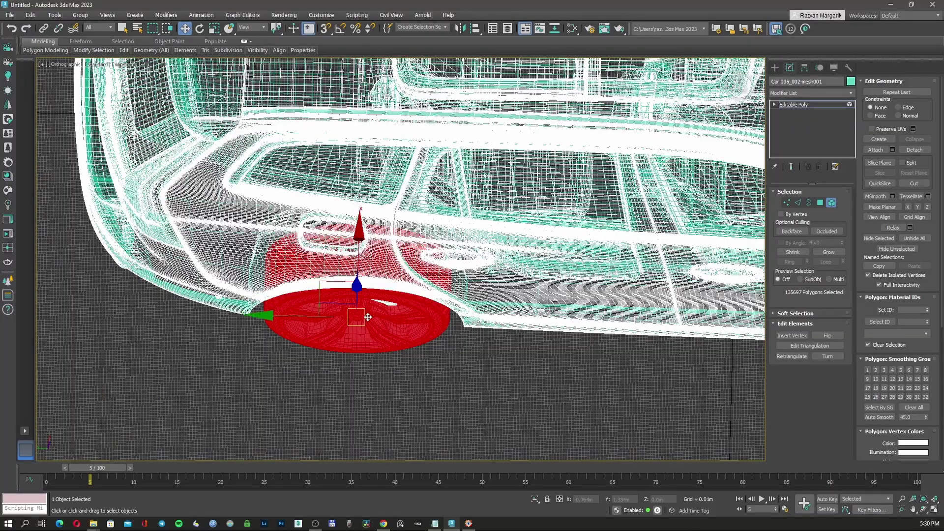
{"action": "scroll", "coordinate": [397, 324], "scroll_direction": "up", "scroll_amount": 2}
{"action": "middle_click_drag", "start_coordinate": [397, 324], "coordinate": [402, 324], "text": "alt"}
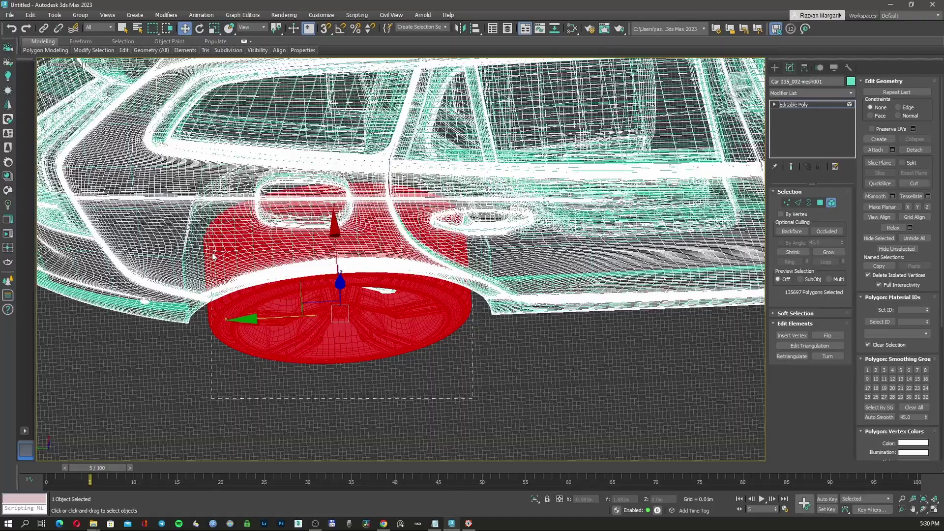
{"action": "scroll", "coordinate": [448, 338], "scroll_direction": "down", "scroll_amount": 3}
{"action": "middle_click_drag", "start_coordinate": [448, 339], "coordinate": [434, 251]}
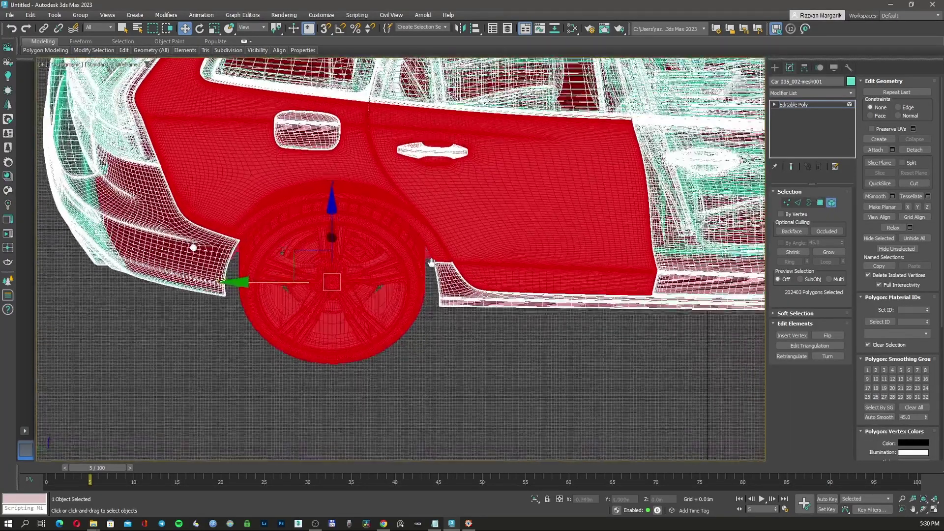
{"action": "scroll", "coordinate": [434, 250], "scroll_direction": "up", "scroll_amount": 1}
{"action": "left_click_drag", "start_coordinate": [494, 359], "coordinate": [434, 171]}
{"action": "scroll", "coordinate": [434, 174], "scroll_direction": "down", "scroll_amount": 3}
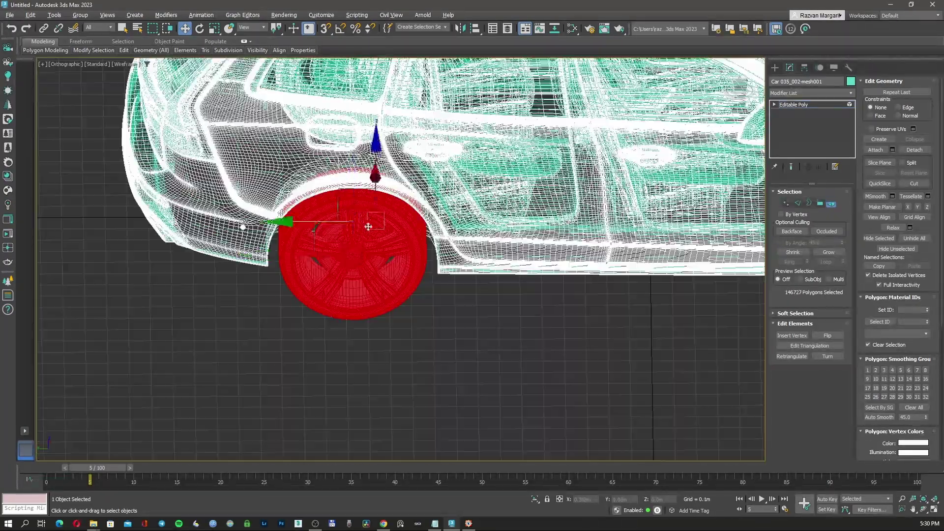
{"action": "middle_click_drag", "start_coordinate": [426, 194], "coordinate": [409, 238]}
{"action": "scroll", "coordinate": [433, 277], "scroll_direction": "down", "scroll_amount": 3}
{"action": "middle_click_drag", "start_coordinate": [409, 239], "coordinate": [314, 339]}
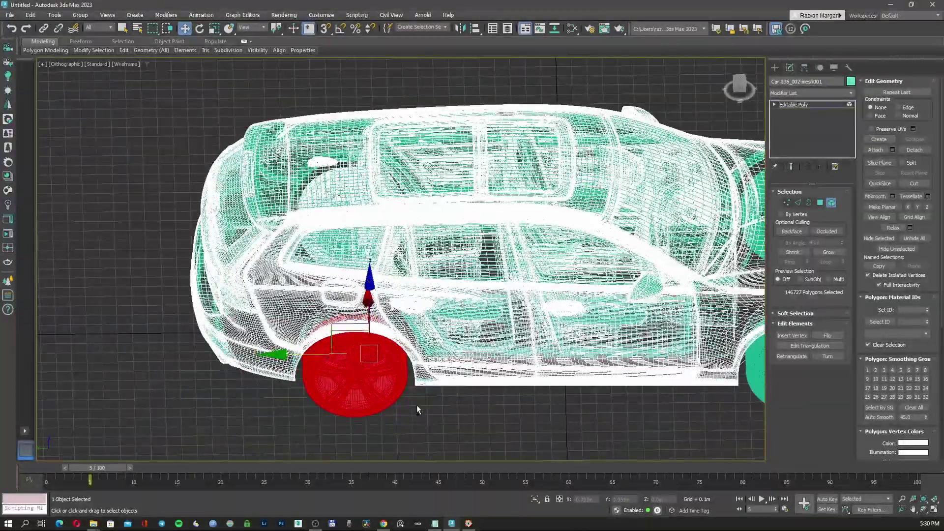
- Remove the extra door and body elements from the selection and detach the passenger-side rear wheel as w3
{"action": "left_click", "coordinate": [487, 363], "text": "ctrl"}
{"action": "left_click", "coordinate": [642, 380], "text": "ctrl"}
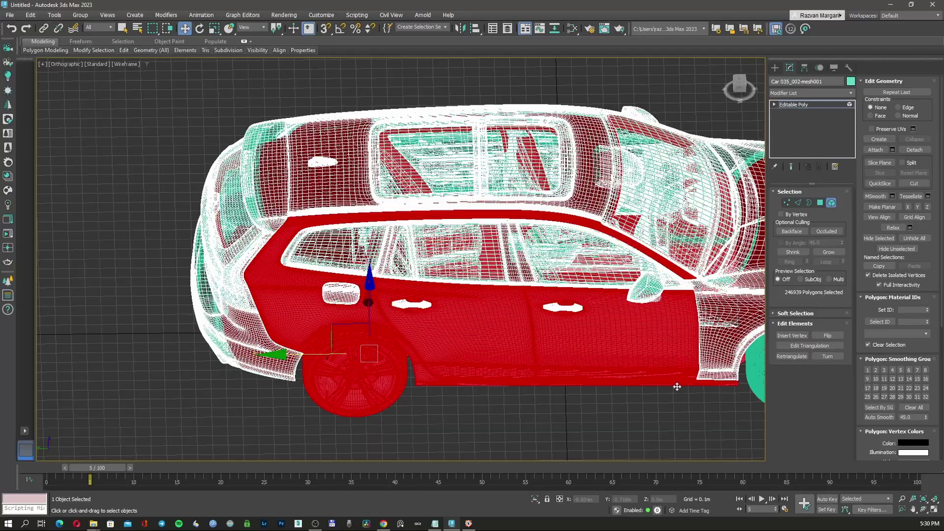
{"action": "left_click", "coordinate": [571, 378], "text": "alt"}
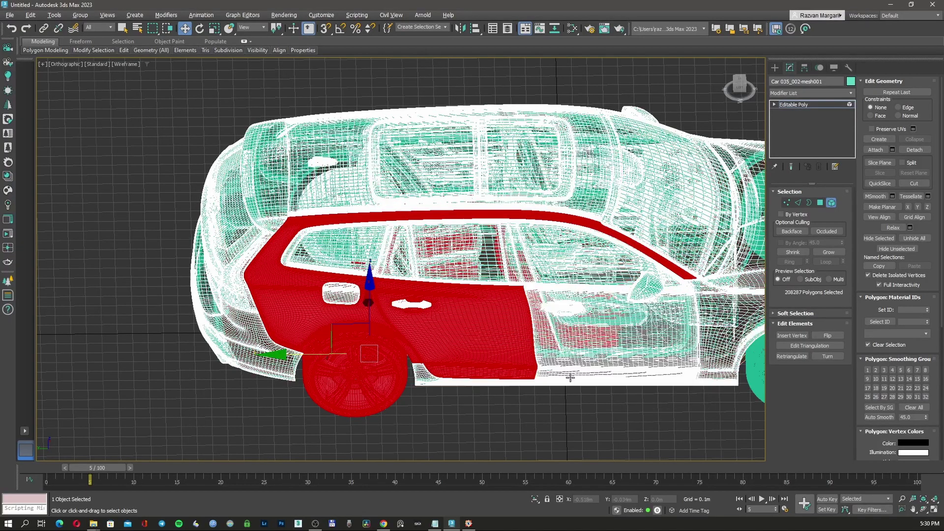
{"action": "left_click", "coordinate": [453, 298], "text": "alt"}
{"action": "left_click", "coordinate": [422, 344], "text": "alt"}
{"action": "middle_click_drag", "start_coordinate": [422, 344], "coordinate": [432, 275], "text": "alt"}
{"action": "left_click", "coordinate": [914, 149]}
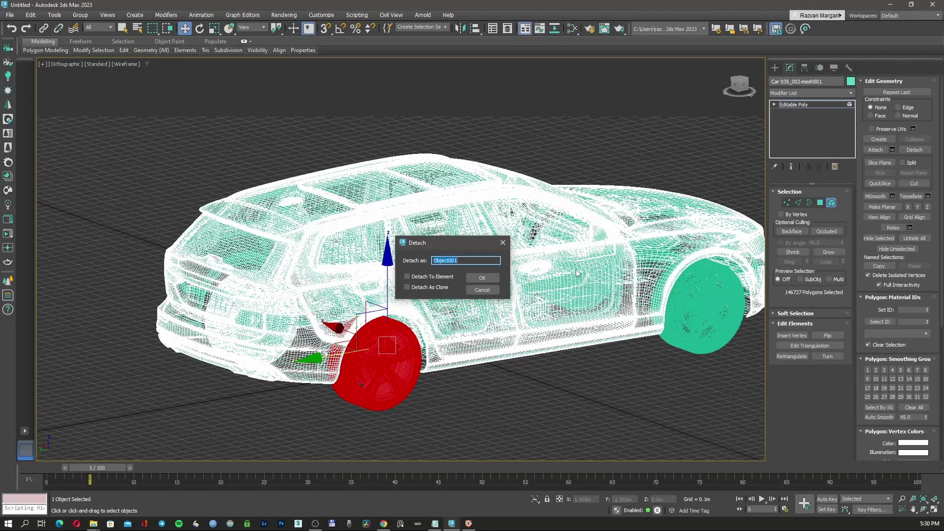
{"action": "key", "text": "Return"}
- Select only the elements of the driver-side rear wheel and detach them as a separate object named w4
{"action": "middle_click_drag", "start_coordinate": [435, 298], "coordinate": [362, 308], "text": "alt"}
{"action": "scroll", "coordinate": [433, 300], "scroll_direction": "up", "scroll_amount": 3}
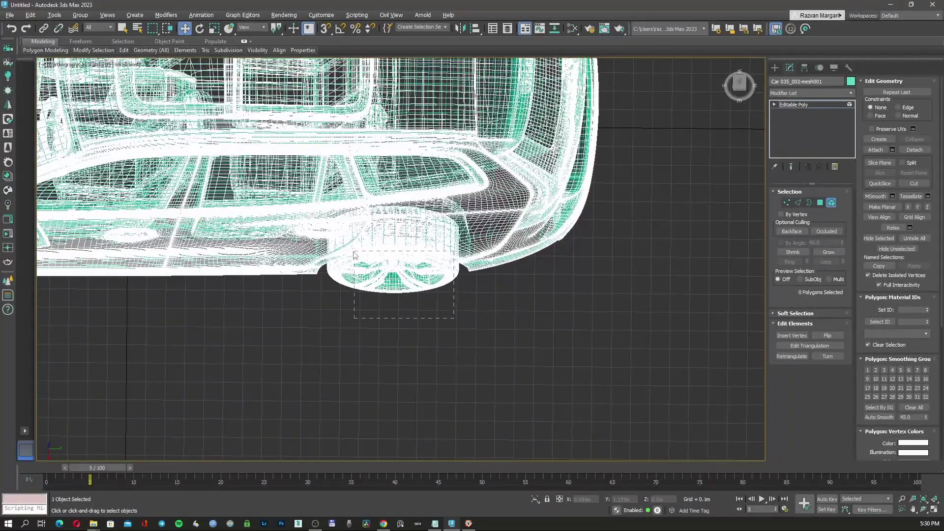
{"action": "left_click_drag", "start_coordinate": [354, 252], "coordinate": [355, 252]}
{"action": "left_click_drag", "start_coordinate": [476, 224], "coordinate": [476, 224], "text": "alt"}
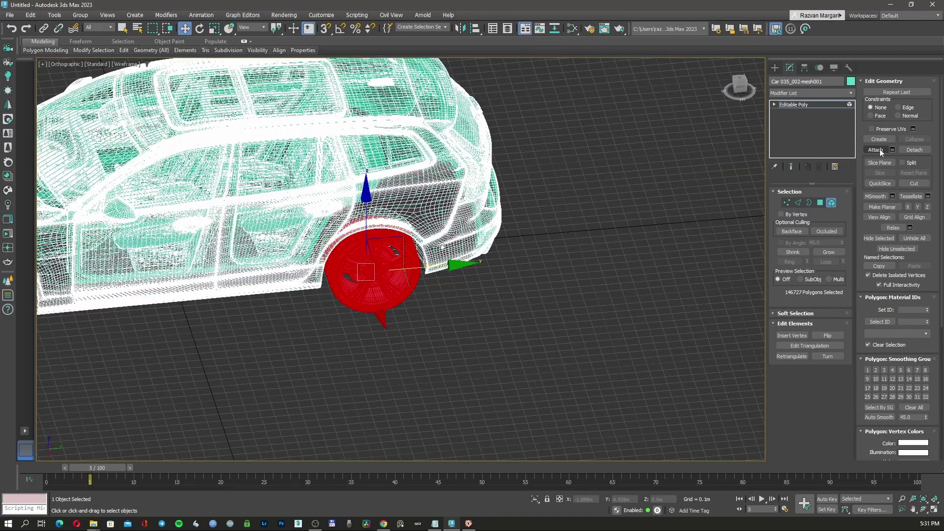
{"action": "left_click", "coordinate": [913, 150]}
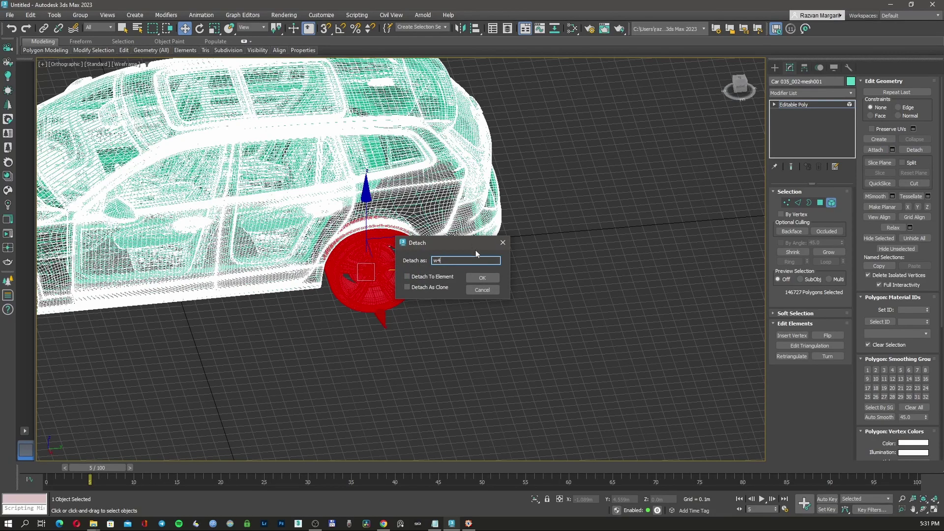
{"action": "type", "text": "w4"}
{"action": "left_click", "coordinate": [483, 278]}
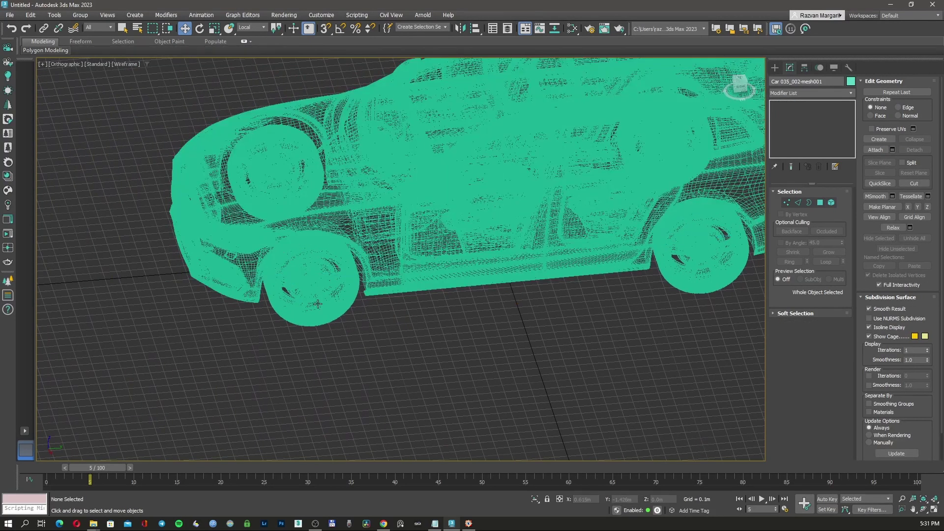
- Return to shaded display and center the pivot of wheel w1 to the object, affecting the pivot only
{"action": "left_click", "coordinate": [317, 304]}
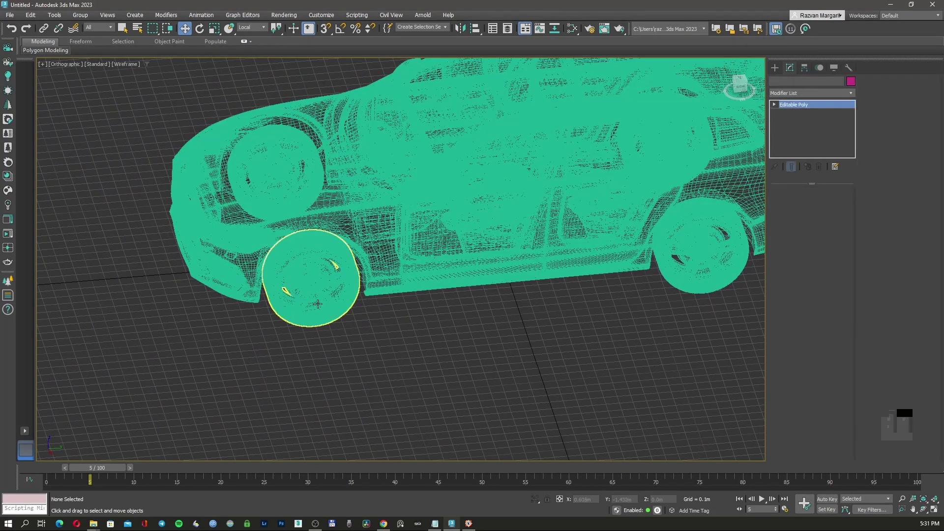
{"action": "scroll", "coordinate": [318, 304], "scroll_direction": "up", "scroll_amount": 2}
{"action": "key", "text": "F3"}
{"action": "key", "text": "F3"}
{"action": "key", "text": "F3"}
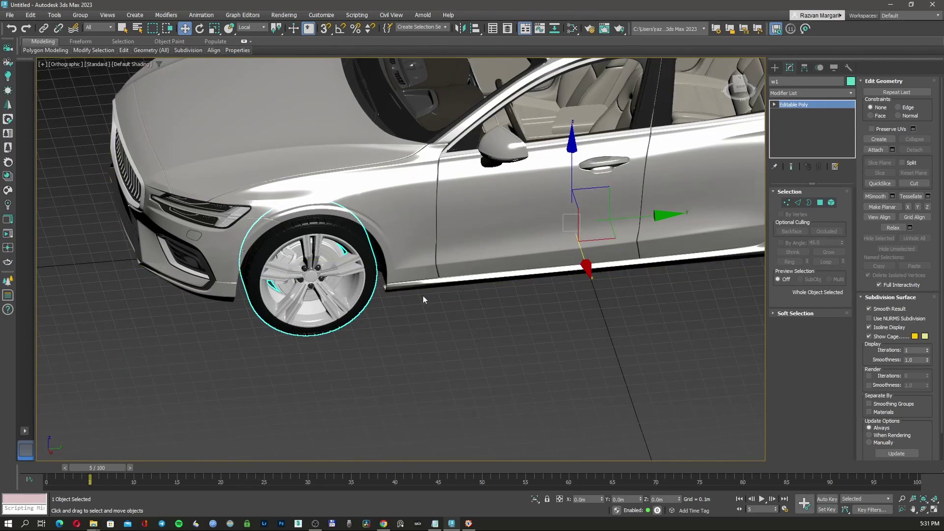
{"action": "left_click", "coordinate": [804, 70]}
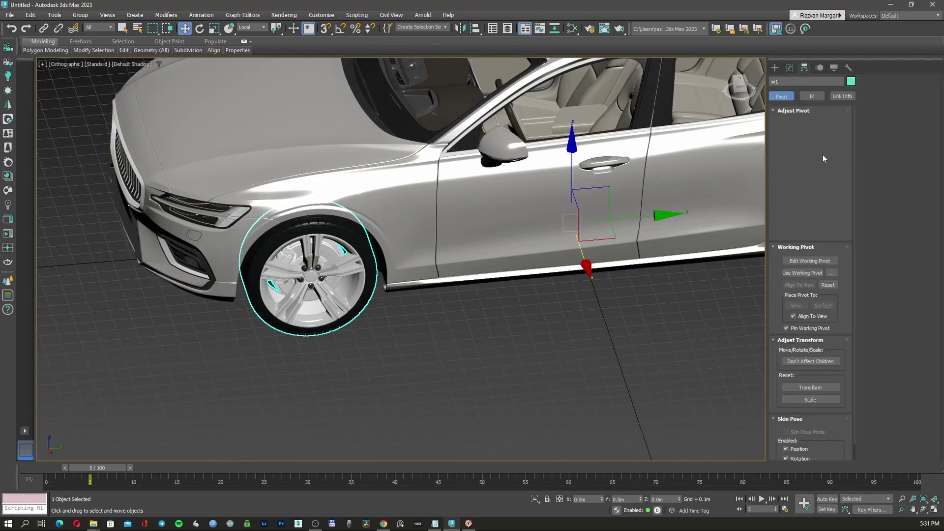
{"action": "left_click", "coordinate": [818, 131]}
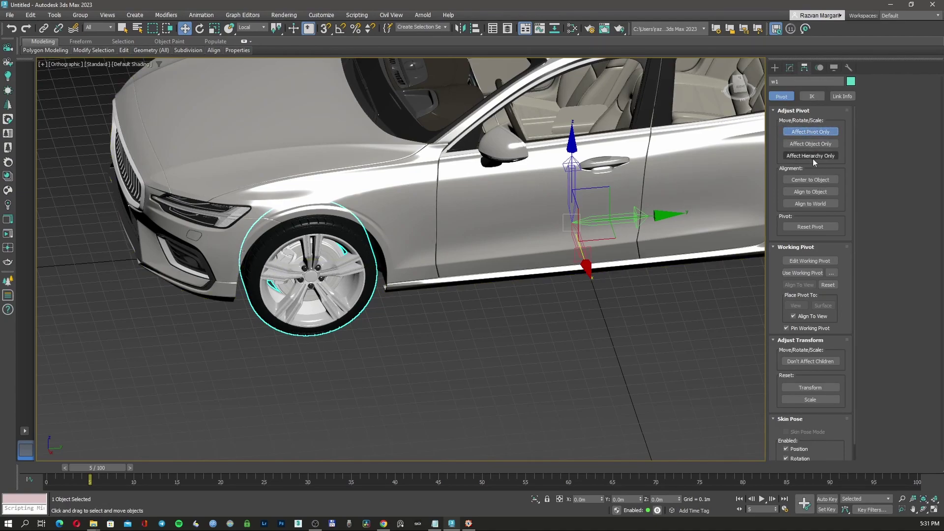
{"action": "left_click", "coordinate": [813, 179]}
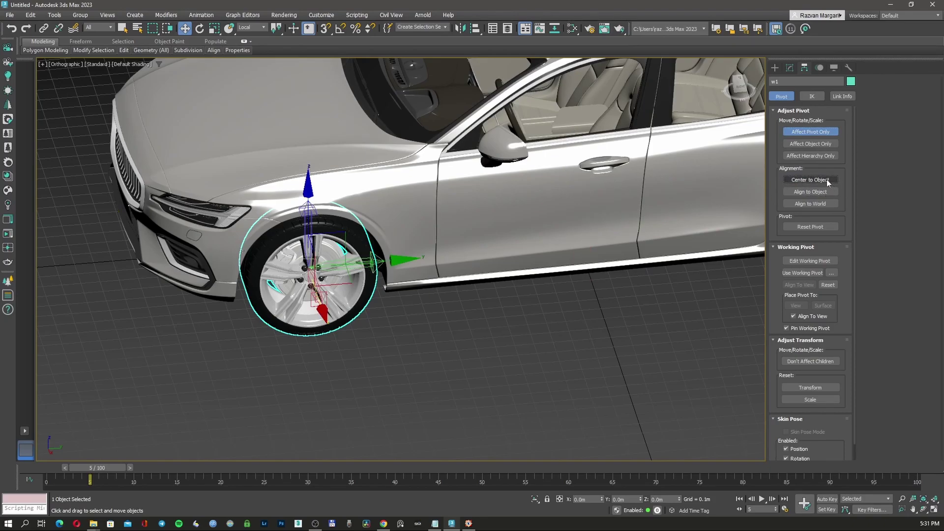
{"action": "left_click", "coordinate": [816, 137]}
- Center the pivot of the passenger-side front wheel w2 to the object, affecting the pivot only
{"action": "scroll", "coordinate": [468, 251], "scroll_direction": "down", "scroll_amount": 4}
{"action": "middle_click_drag", "start_coordinate": [373, 254], "coordinate": [513, 270], "text": "alt"}
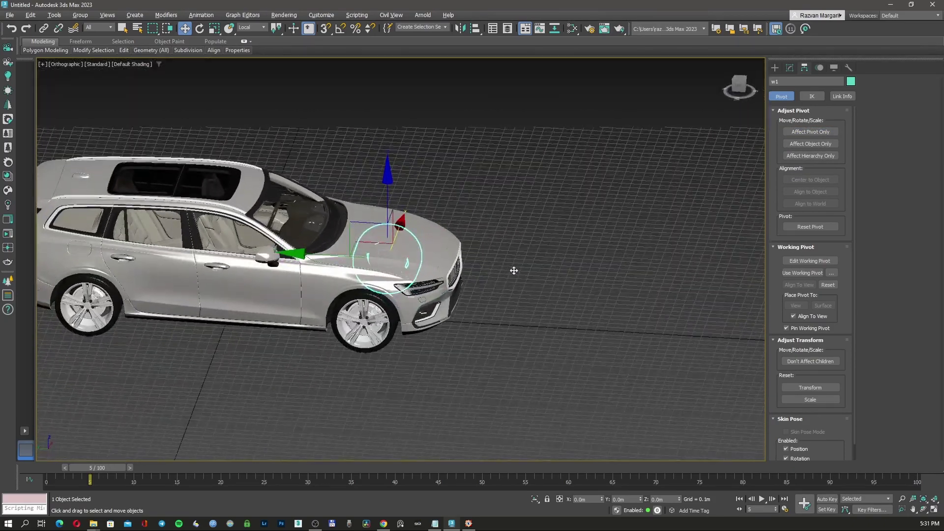
{"action": "scroll", "coordinate": [382, 343], "scroll_direction": "up", "scroll_amount": 4}
{"action": "left_click", "coordinate": [424, 323]}
{"action": "left_click", "coordinate": [810, 131]}
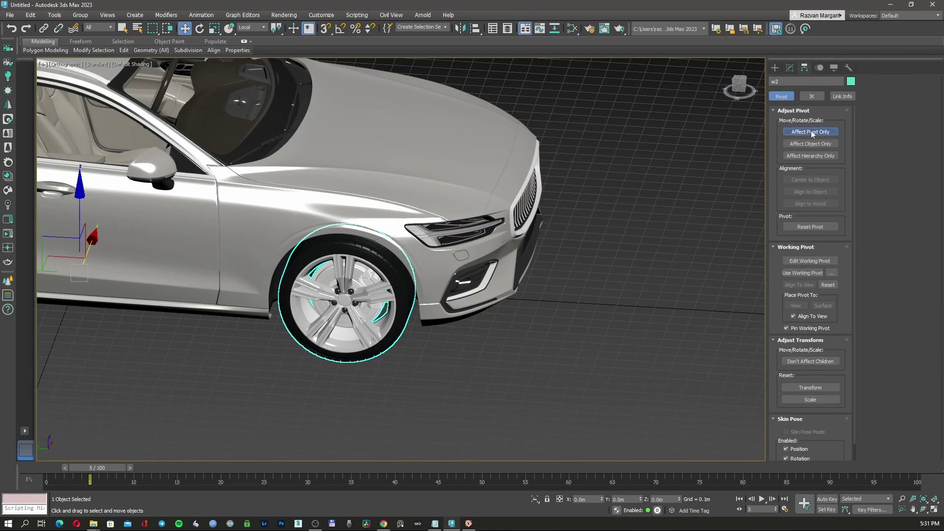
{"action": "left_click", "coordinate": [810, 180]}
- Center the pivot of the passenger-side rear wheel w3 to the object, affecting the pivot only
{"action": "middle_click_drag", "start_coordinate": [545, 237], "coordinate": [396, 279], "text": "alt"}
{"action": "left_click", "coordinate": [395, 279]}
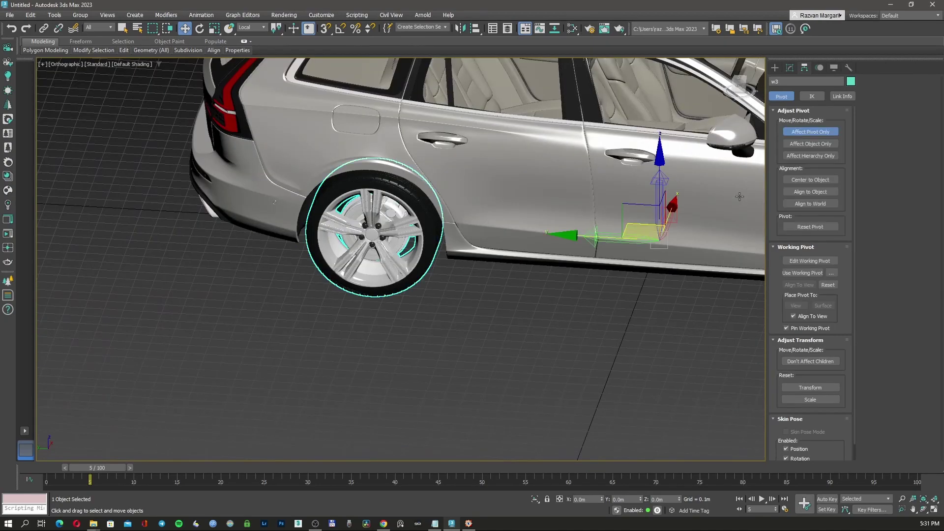
{"action": "left_click", "coordinate": [804, 178]}
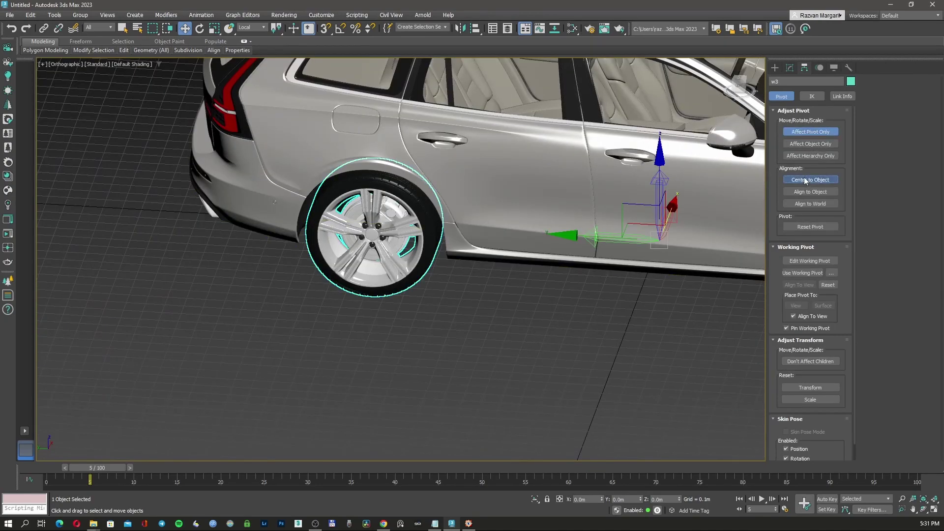
- Center the pivot of the driver-side rear wheel w4 to the object and turn off pivot-only editing
{"action": "scroll", "coordinate": [531, 273], "scroll_direction": "down", "scroll_amount": 5}
{"action": "middle_click_drag", "start_coordinate": [528, 276], "coordinate": [320, 300], "text": "alt"}
{"action": "left_click", "coordinate": [320, 300]}
{"action": "scroll", "coordinate": [320, 300], "scroll_direction": "up", "scroll_amount": 5}
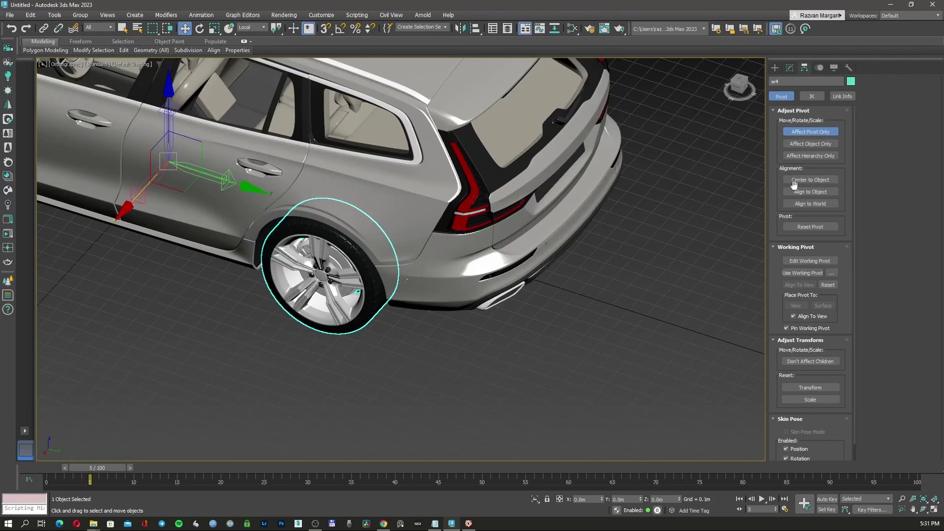
{"action": "middle_click_drag", "start_coordinate": [356, 244], "coordinate": [523, 265]}
{"action": "left_click", "coordinate": [803, 133]}
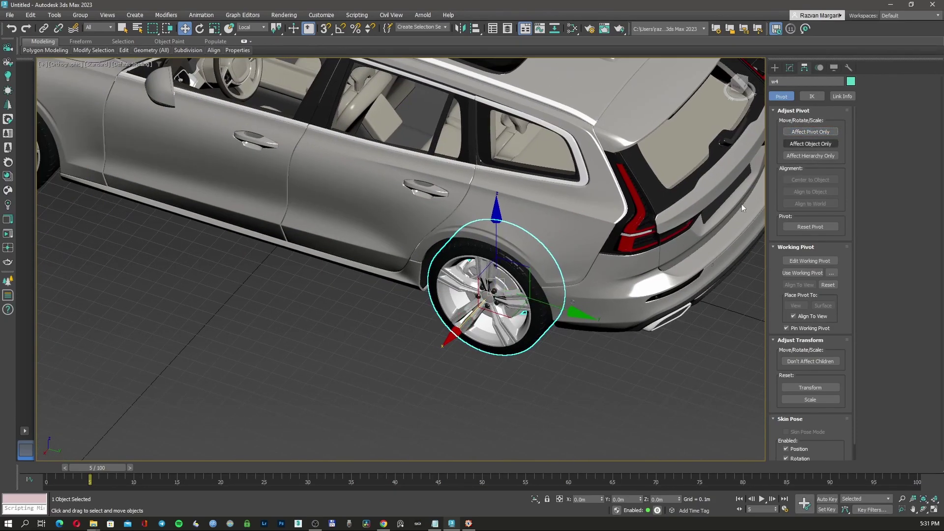
- Examine the centered pivot of wheel w4 from the front and left views, using wireframe display for the hub
{"action": "left_click", "coordinate": [567, 390]}
{"action": "scroll", "coordinate": [531, 338], "scroll_direction": "up", "scroll_amount": 5}
{"action": "left_click", "coordinate": [529, 319]}
{"action": "scroll", "coordinate": [529, 319], "scroll_direction": "down", "scroll_amount": 5}
{"action": "middle_click_drag", "start_coordinate": [528, 317], "coordinate": [524, 277], "text": "alt"}
{"action": "scroll", "coordinate": [524, 276], "scroll_direction": "up", "scroll_amount": 2}
{"action": "key", "text": "f"}
{"action": "scroll", "coordinate": [485, 281], "scroll_direction": "up", "scroll_amount": 3}
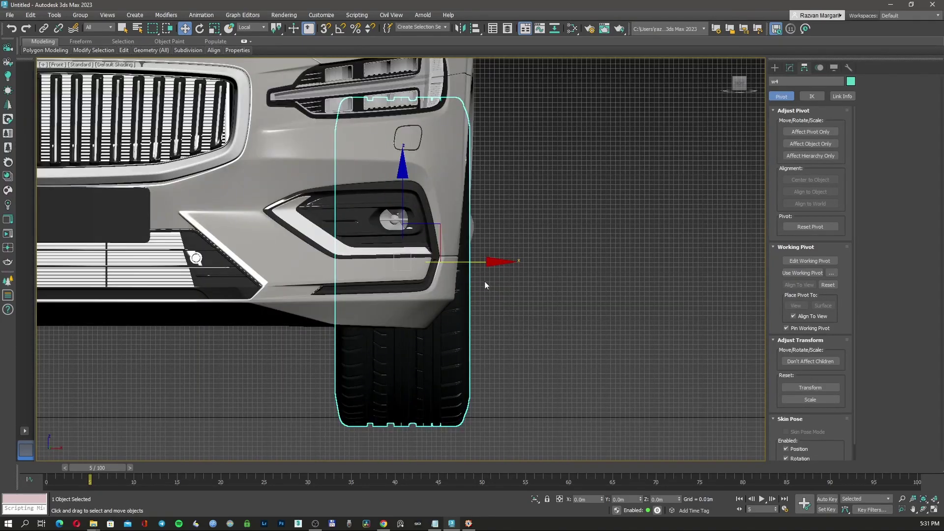
{"action": "key", "text": "l"}
{"action": "key", "text": "F3"}
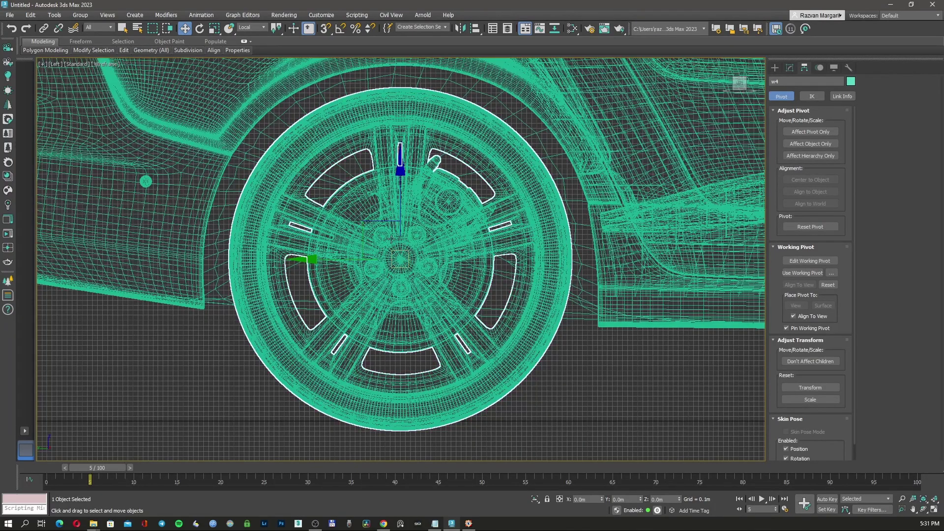
{"action": "scroll", "coordinate": [391, 240], "scroll_direction": "up", "scroll_amount": 8}
{"action": "scroll", "coordinate": [385, 316], "scroll_direction": "down", "scroll_amount": 2}
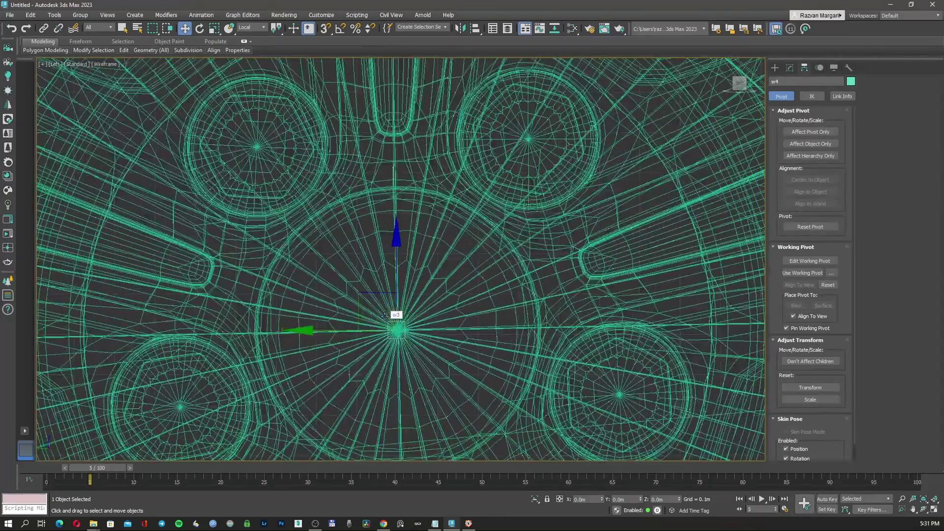
{"action": "scroll", "coordinate": [385, 316], "scroll_direction": "down", "scroll_amount": 10}
{"action": "key", "text": "F3"}
{"action": "mouse_move", "coordinate": [477, 319]}
{"action": "middle_mouse_down"}
{"action": "mouse_move", "coordinate": [371, 276]}
{"action": "mouse_move", "coordinate": [258, 299]}
{"action": "mouse_move", "coordinate": [428, 341]}
{"action": "mouse_move", "coordinate": [437, 332]}
{"action": "mouse_move", "coordinate": [473, 372]}
{"action": "middle_mouse_up"}
{"action": "scroll", "coordinate": [371, 276], "scroll_direction": "down", "scroll_amount": 5}
{"action": "scroll", "coordinate": [427, 340], "scroll_direction": "up", "scroll_amount": 5}
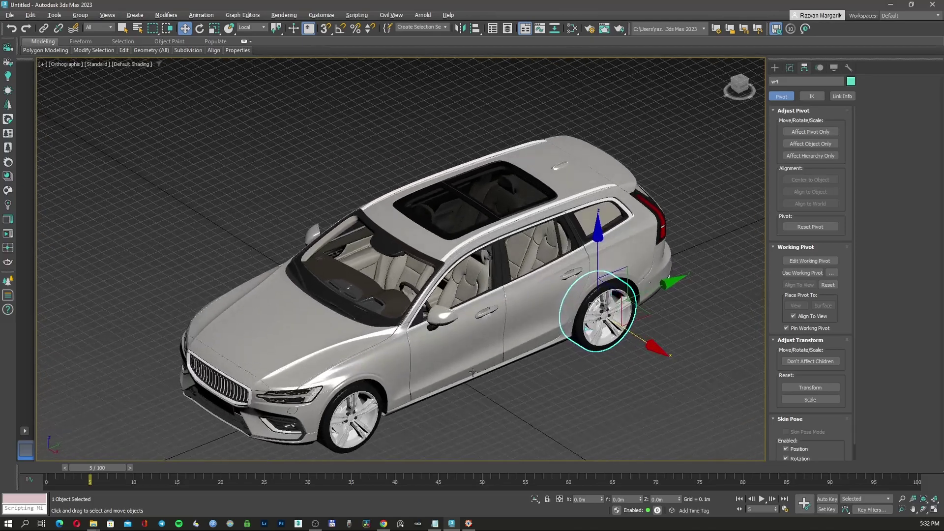
- Select the driver-side front wheel w1 and inspect it up close in shaded and wireframe display
{"action": "scroll", "coordinate": [427, 301], "scroll_direction": "up", "scroll_amount": 5}
{"action": "left_click", "coordinate": [305, 315]}
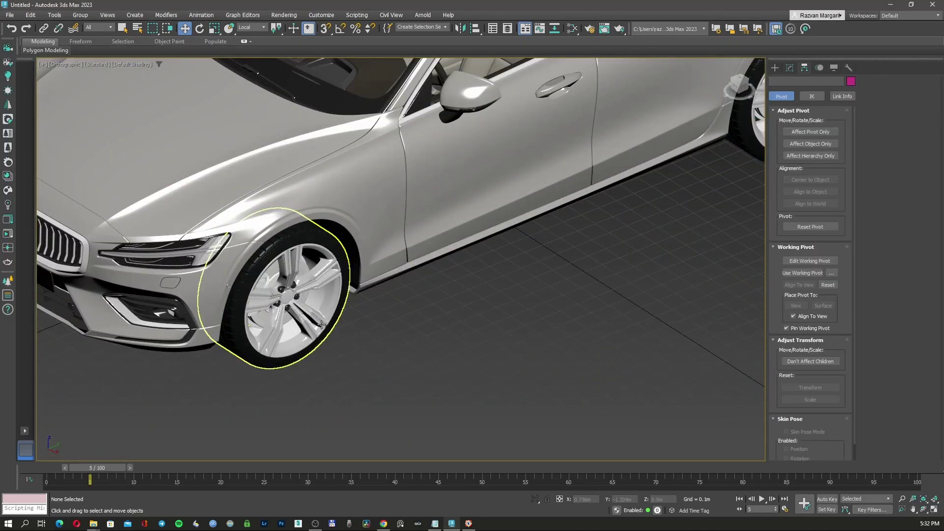
{"action": "scroll", "coordinate": [315, 319], "scroll_direction": "down", "scroll_amount": 5}
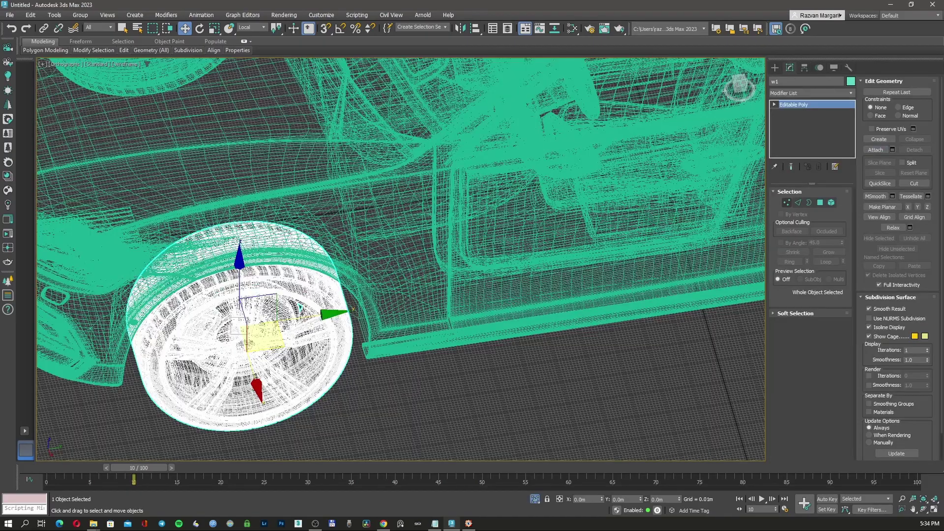
{"action": "mouse_move", "coordinate": [315, 305]}
{"action": "middle_mouse_down", "text": "alt"}
{"action": "mouse_move", "coordinate": [337, 332]}
{"action": "mouse_move", "coordinate": [347, 326]}
{"action": "mouse_move", "coordinate": [337, 330]}
{"action": "middle_mouse_up", "text": "alt"}
{"action": "scroll", "coordinate": [337, 333], "scroll_direction": "up", "scroll_amount": 2}
{"action": "key", "text": "F3"}
{"action": "middle_click_drag", "start_coordinate": [194, 366], "coordinate": [300, 357]}
{"action": "scroll", "coordinate": [301, 357], "scroll_direction": "up", "scroll_amount": 4}
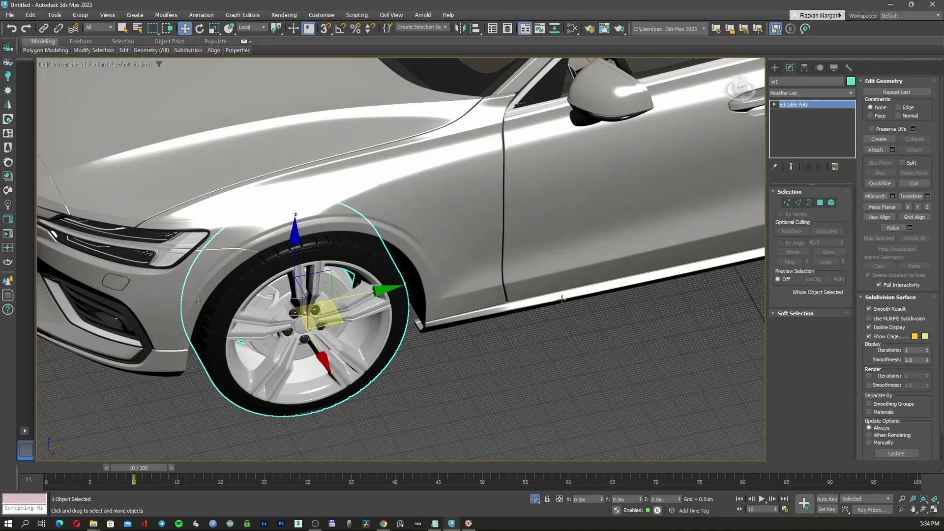
{"action": "scroll", "coordinate": [445, 330], "scroll_direction": "down", "scroll_amount": 5}
{"action": "mouse_move", "coordinate": [445, 330]}
{"action": "middle_mouse_down", "text": "alt"}
{"action": "mouse_move", "coordinate": [336, 368]}
{"action": "mouse_move", "coordinate": [318, 355]}
{"action": "mouse_move", "coordinate": [323, 343]}
{"action": "middle_mouse_up", "text": "alt"}
{"action": "key", "text": "F3"}
{"action": "key", "text": "F3"}
{"action": "scroll", "coordinate": [323, 372], "scroll_direction": "up", "scroll_amount": 3}
{"action": "scroll", "coordinate": [324, 343], "scroll_direction": "up", "scroll_amount": 2}
- Turn on Auto Key, rotate front wheel w1 by 160 degrees on local X at frame 10, and scrub to preview the spin
{"action": "right_click", "coordinate": [322, 344]}
{"action": "left_click", "coordinate": [339, 361]}
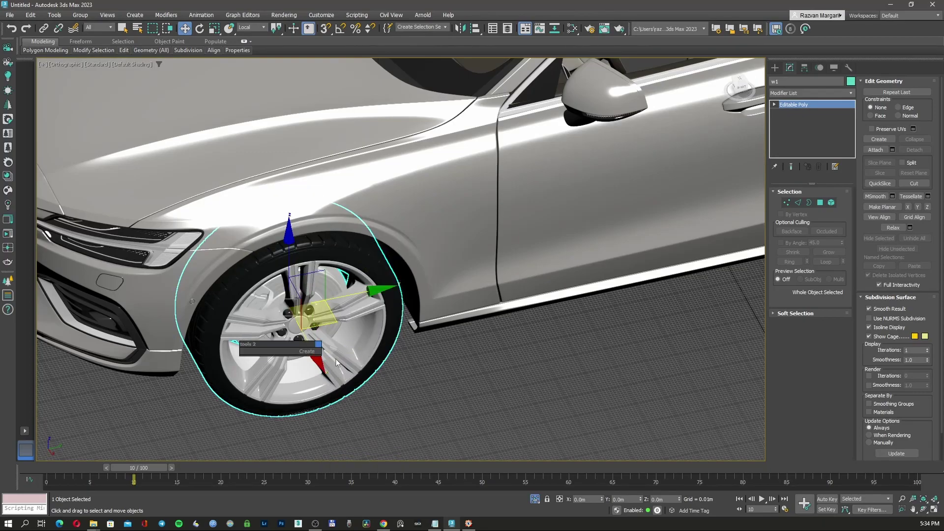
{"action": "left_click", "coordinate": [833, 498]}
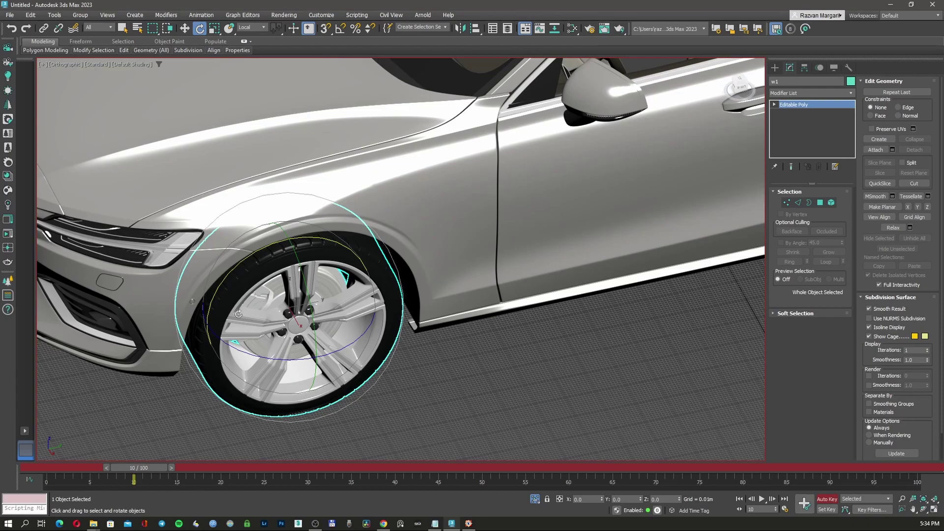
{"action": "left_click_drag", "start_coordinate": [229, 278], "coordinate": [266, 428]}
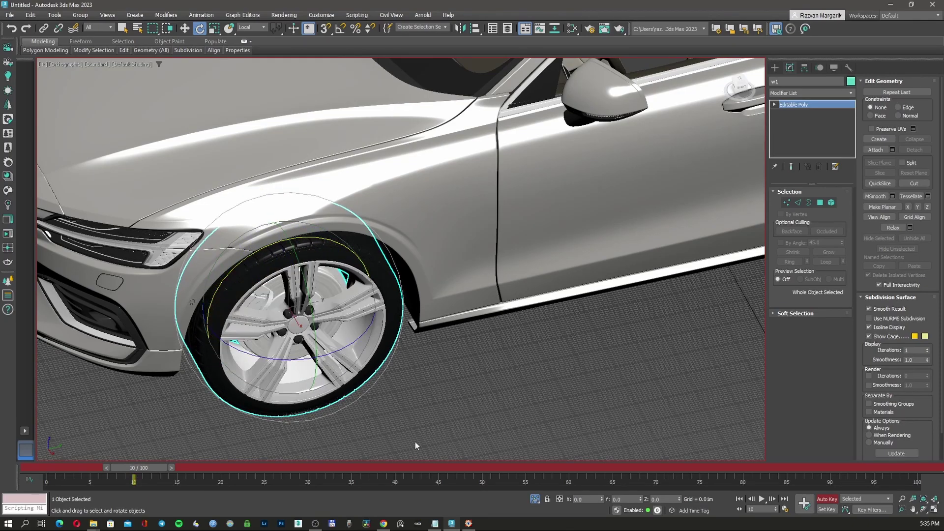
{"action": "left_click_drag", "start_coordinate": [264, 249], "coordinate": [222, 356]}
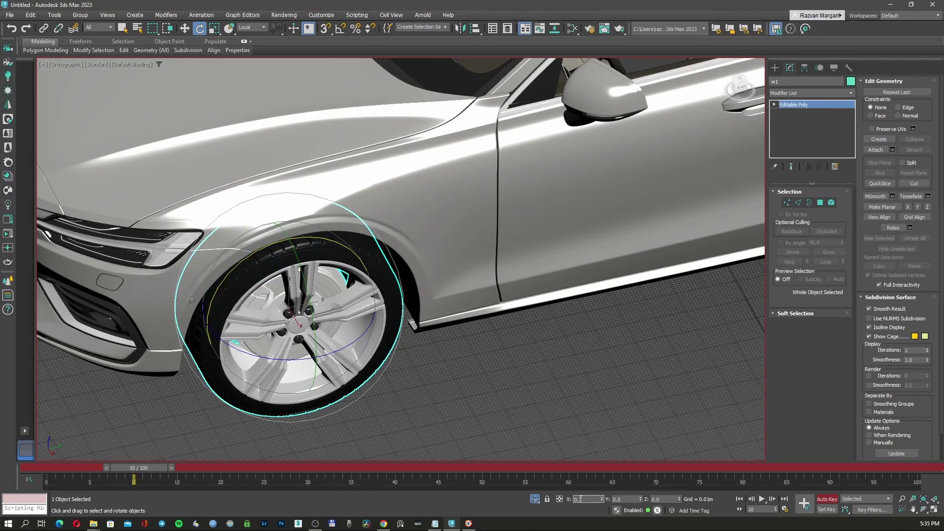
{"action": "type", "text": "160"}
{"action": "key", "text": "Return"}
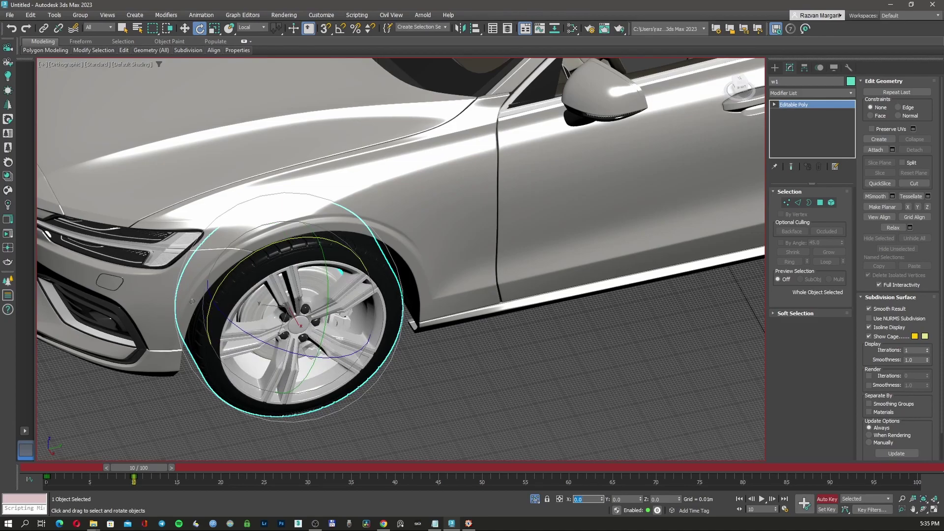
{"action": "mouse_move", "coordinate": [148, 468]}
{"action": "left_mouse_down"}
{"action": "mouse_move", "coordinate": [63, 477]}
{"action": "mouse_move", "coordinate": [150, 472]}
{"action": "left_mouse_up"}
{"action": "key", "text": "e"}
- Key the same local X rotation at frame 10 on the remaining wheels w4, w2 and w3, and clear the selection
{"action": "scroll", "coordinate": [280, 391], "scroll_direction": "down", "scroll_amount": 5}
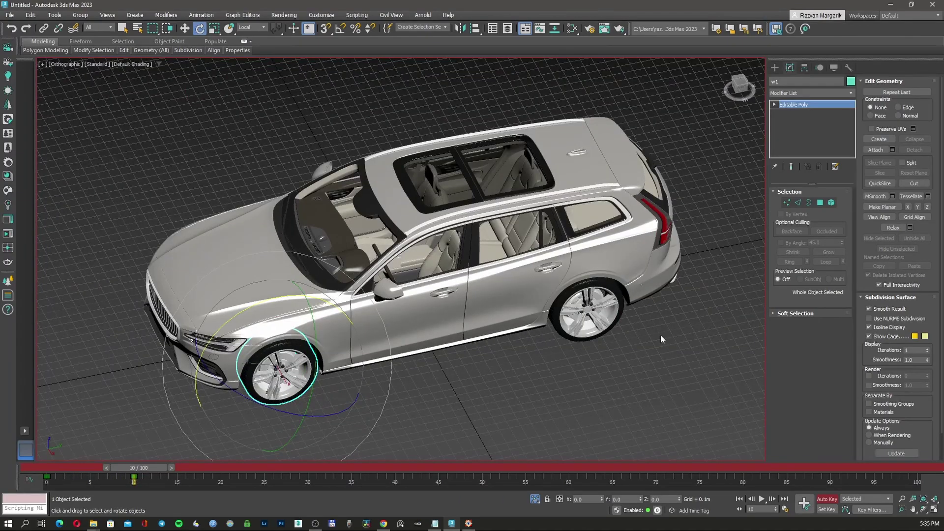
{"action": "scroll", "coordinate": [649, 339], "scroll_direction": "up", "scroll_amount": 4}
{"action": "left_click", "coordinate": [566, 312]}
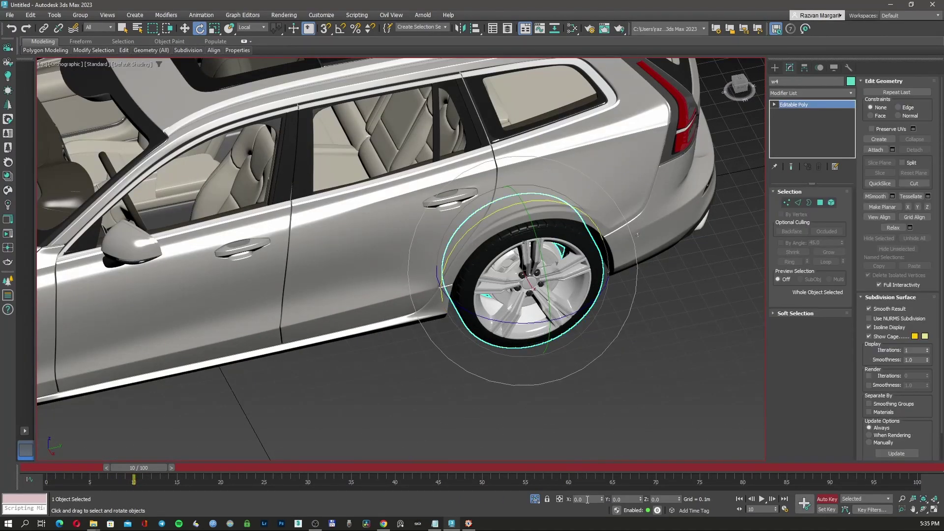
{"action": "type", "text": "16"}
{"action": "key", "text": "Return"}
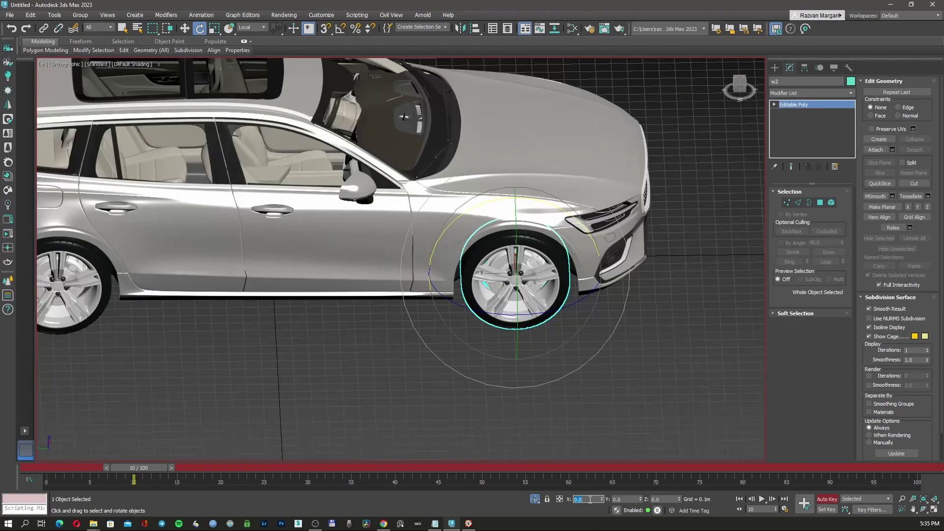
{"action": "left_click", "coordinate": [72, 286]}
{"action": "left_click", "coordinate": [374, 395]}
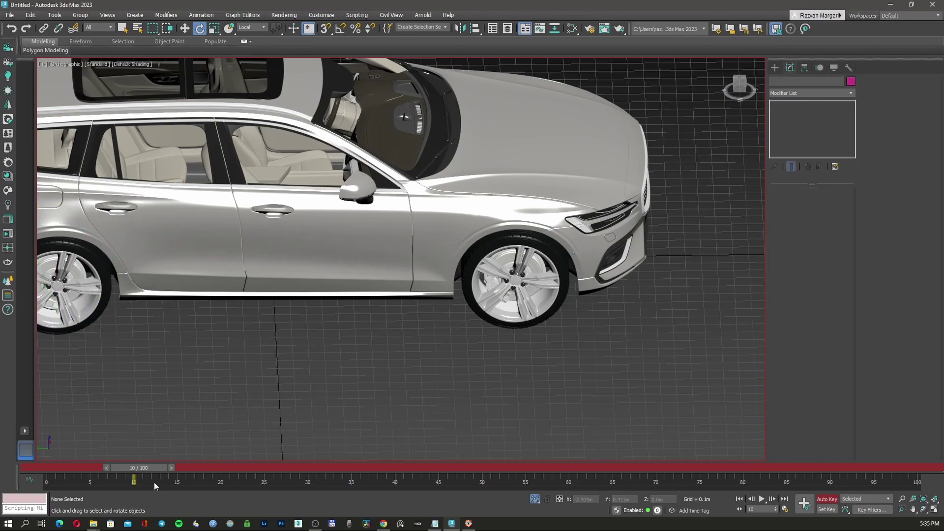
- Scrub the wheel animation back to frame 0 and turn off Auto Key
{"action": "left_click_drag", "start_coordinate": [147, 468], "coordinate": [68, 468]}
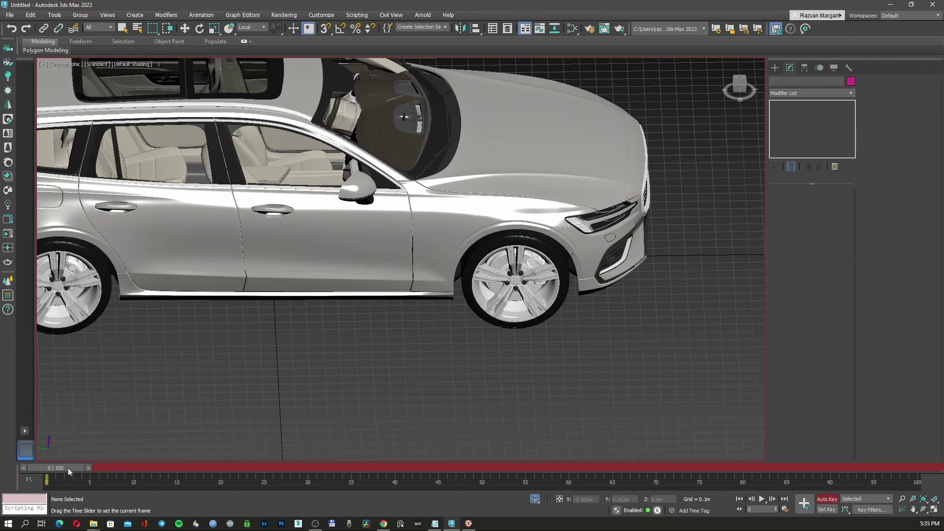
{"action": "key", "text": "e"}
{"action": "scroll", "coordinate": [423, 341], "scroll_direction": "down", "scroll_amount": 5}
{"action": "left_click", "coordinate": [825, 499]}
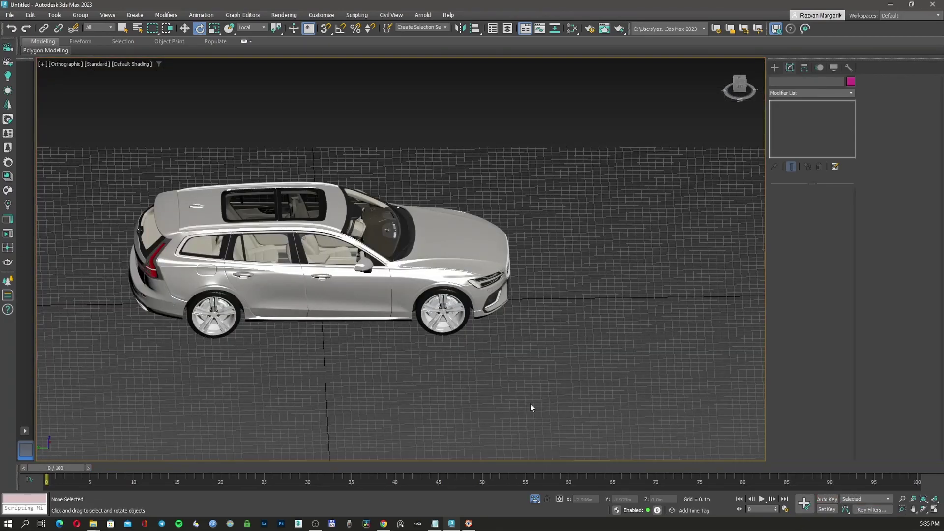
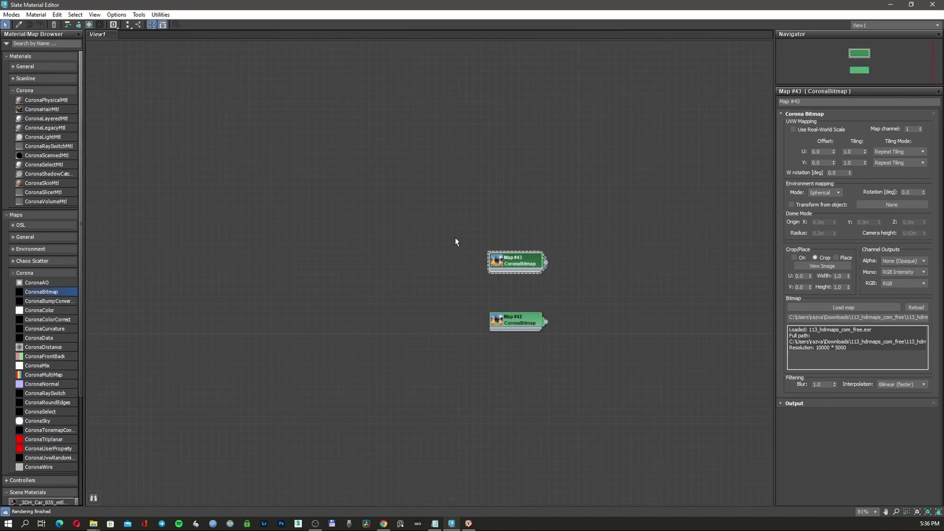
- Load Backplate-20-75 mm.jpg from the Backplates folder into Map #43 and preview the image
{"action": "left_click", "coordinate": [863, 308]}
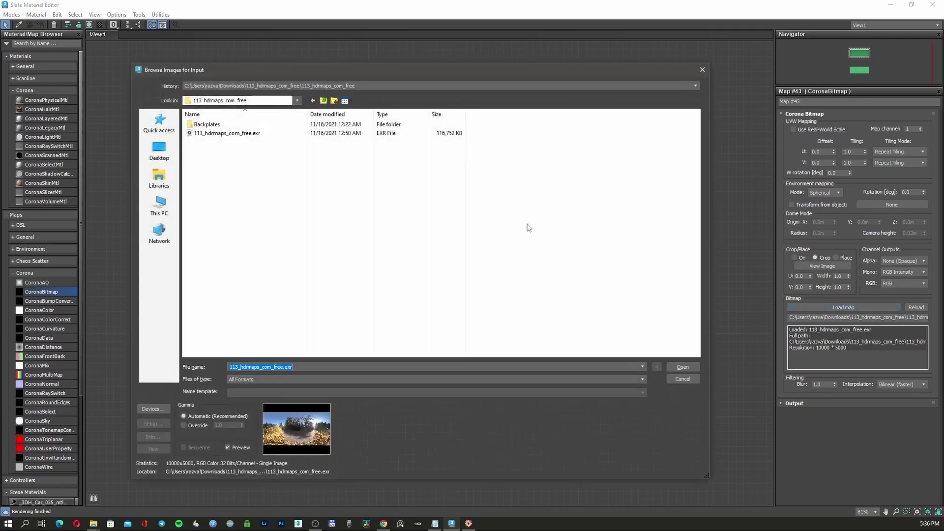
{"action": "double_click", "coordinate": [220, 123]}
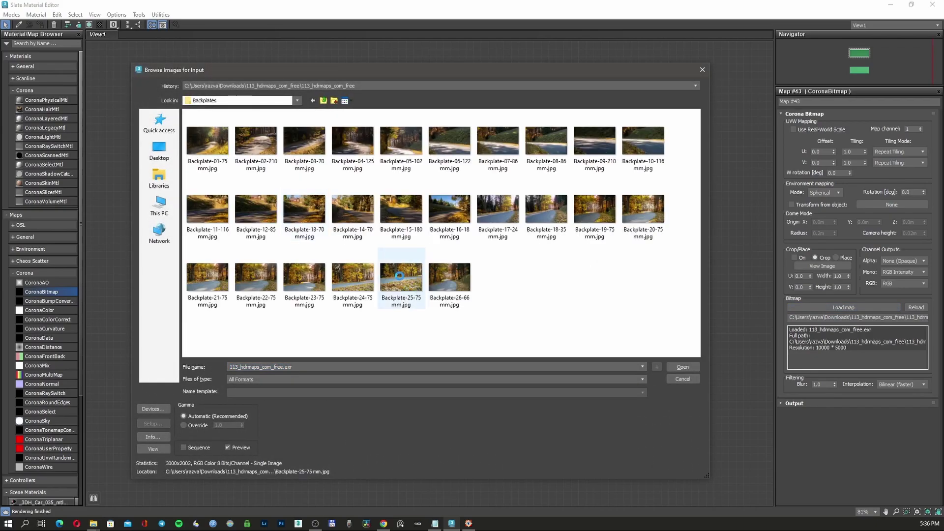
{"action": "left_click", "coordinate": [415, 280]}
{"action": "double_click", "coordinate": [643, 209]}
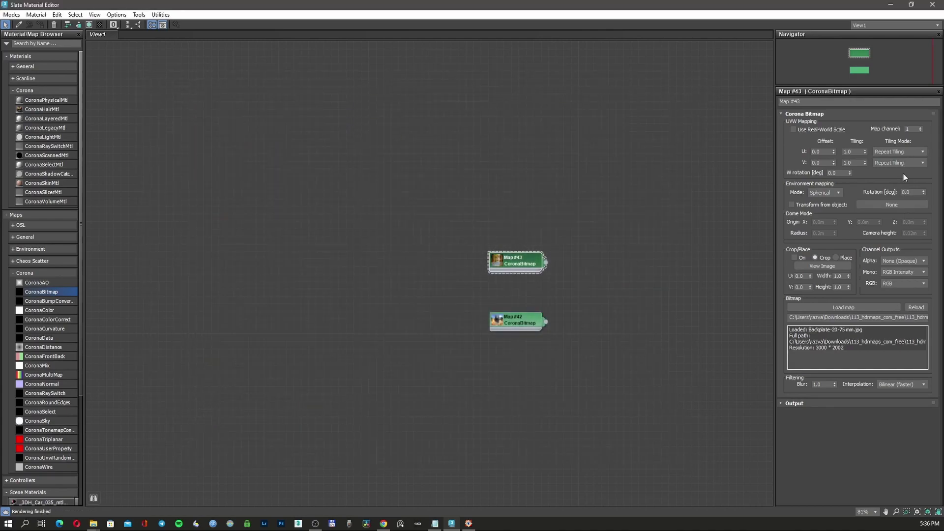
{"action": "left_click", "coordinate": [822, 266]}
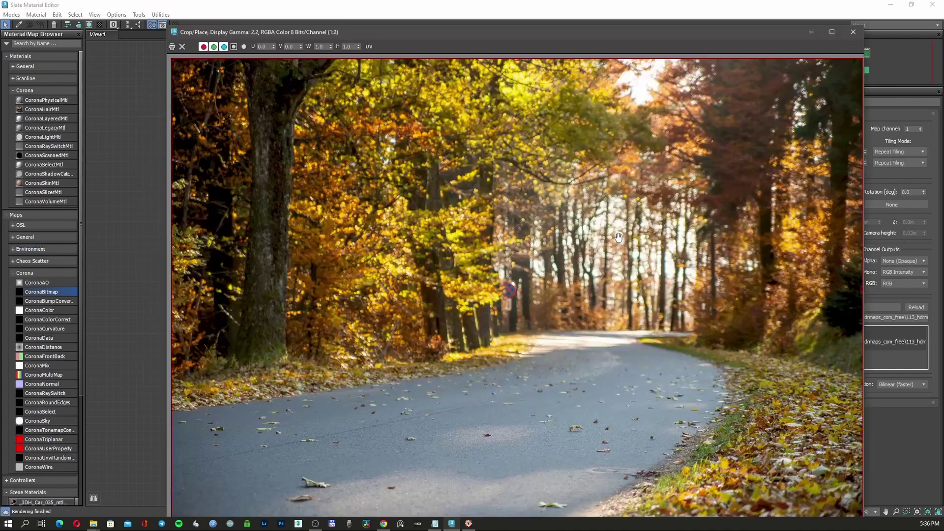
{"action": "left_click", "coordinate": [853, 32]}
- Split the workspace into two side-by-side viewports and show the whole car in perspective in the first one
{"action": "left_click_drag", "start_coordinate": [592, 8], "coordinate": [714, 77]}
{"action": "left_click", "coordinate": [290, 143]}
{"action": "middle_click_drag", "start_coordinate": [290, 143], "coordinate": [312, 235], "text": "alt"}
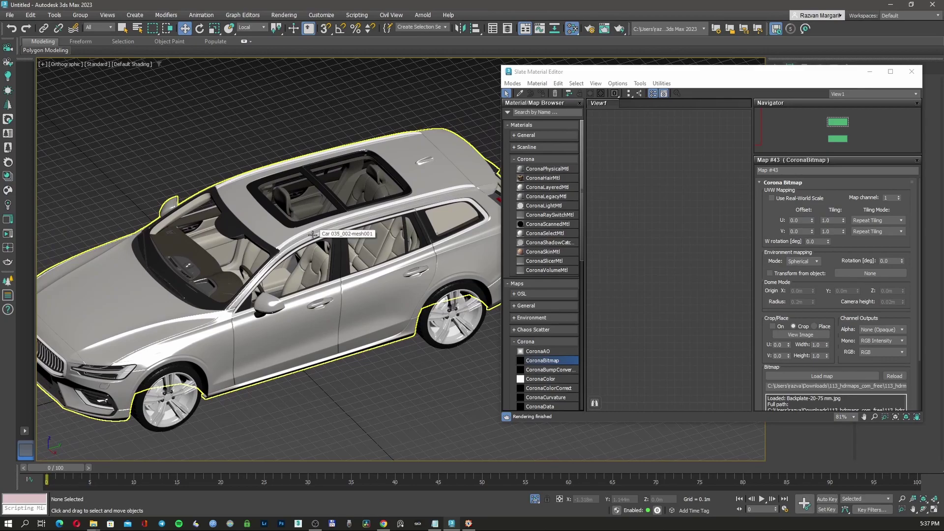
{"action": "left_click", "coordinate": [24, 431]}
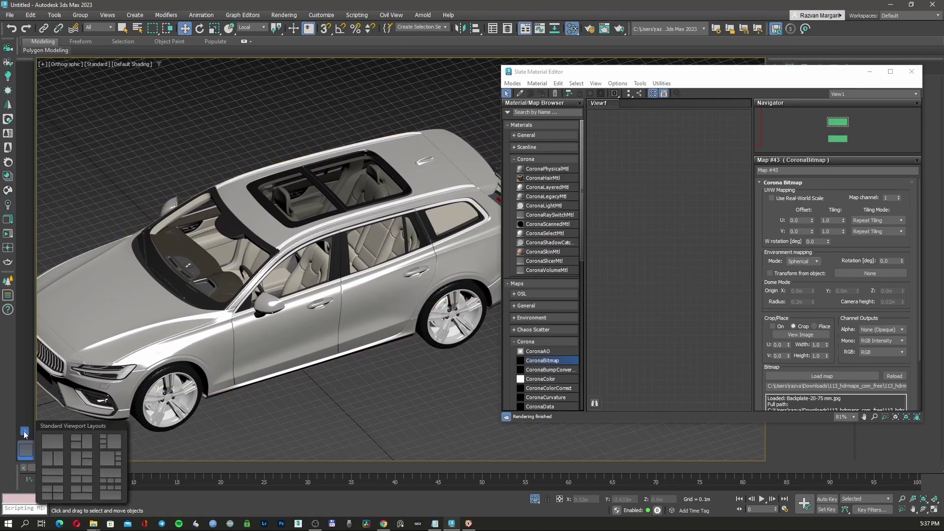
{"action": "left_click", "coordinate": [54, 458]}
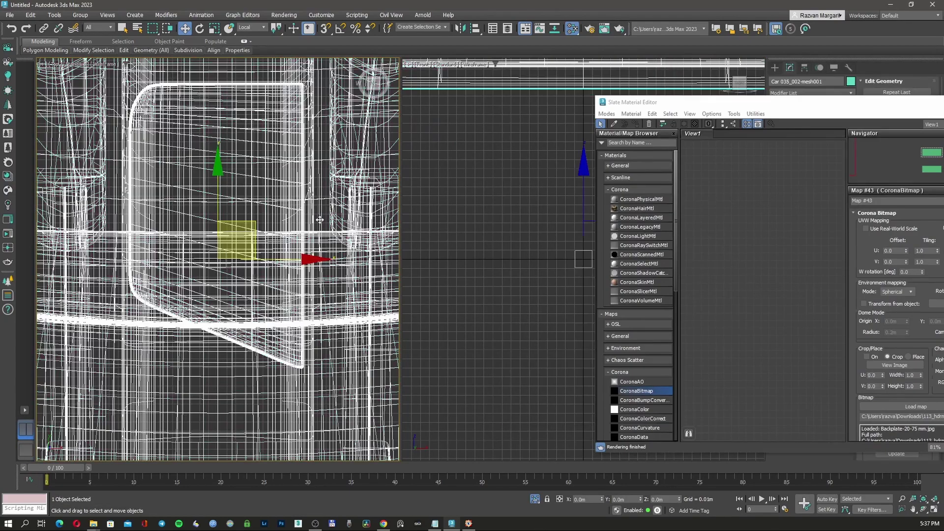
{"action": "key", "text": "p"}
{"action": "key", "text": "z"}
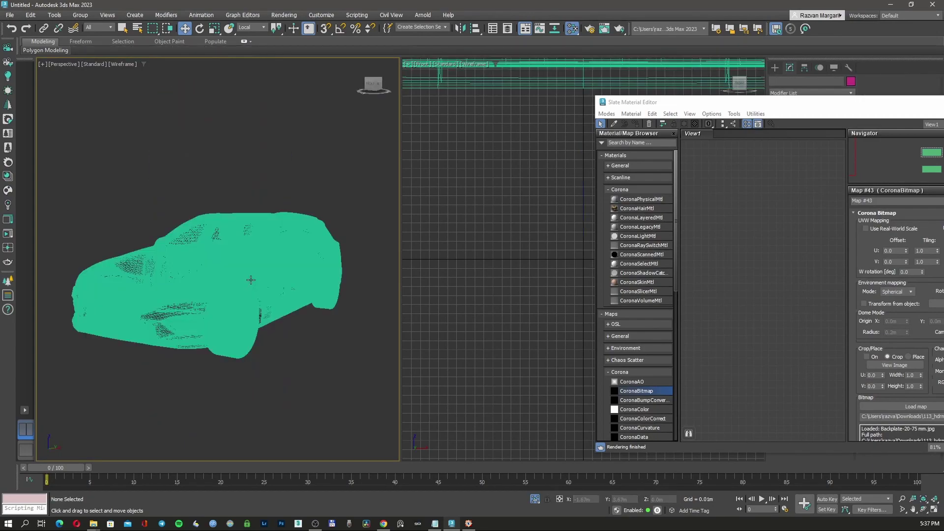
- Open the render settings and show safe frames in both the perspective and front viewports
{"action": "key", "text": "F10"}
{"action": "left_click", "coordinate": [64, 64]}
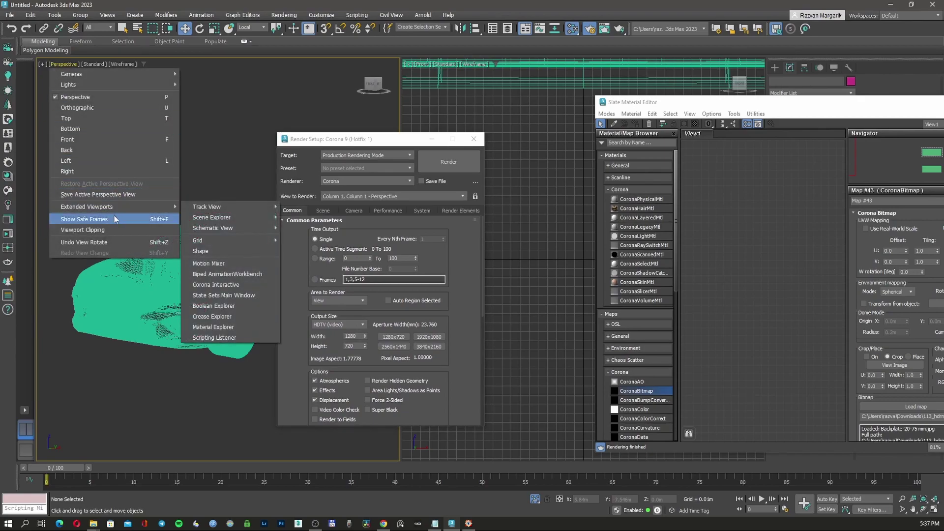
{"action": "left_click", "coordinate": [116, 219]}
{"action": "left_click", "coordinate": [424, 65]}
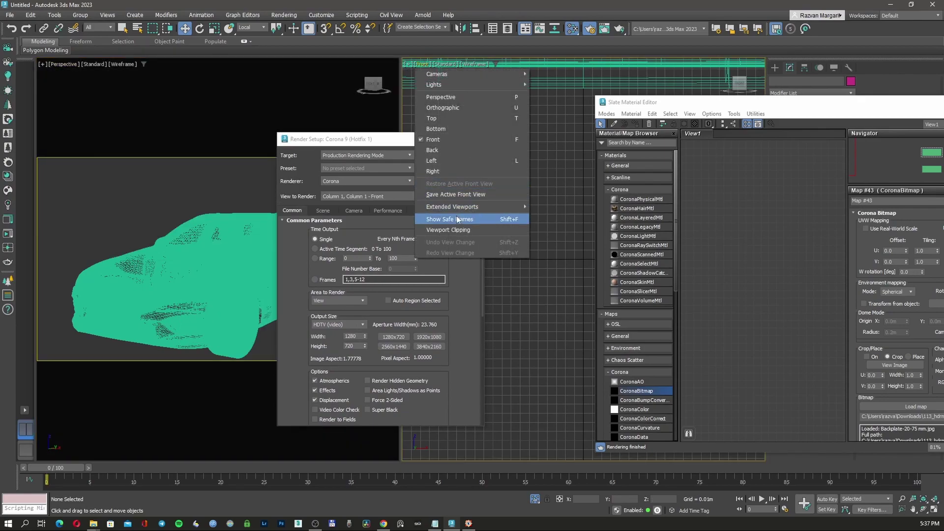
{"action": "left_click", "coordinate": [450, 218]}
{"action": "left_click_drag", "start_coordinate": [859, 105], "coordinate": [771, 105]}
{"action": "left_click", "coordinate": [921, 103]}
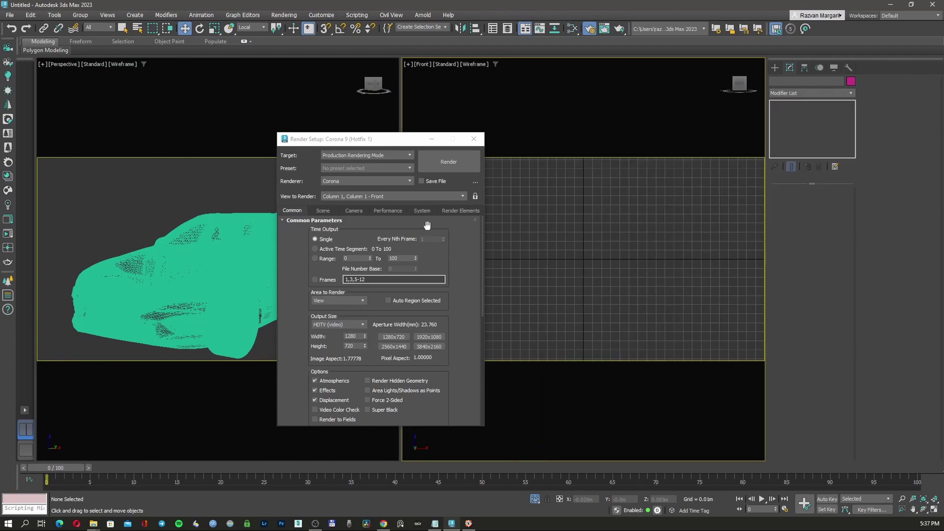
- Set Corona's scene environment to a single map and assign the HDRI bitmap Map #42 to it
{"action": "left_click", "coordinate": [323, 210]}
{"action": "scroll", "coordinate": [384, 255], "scroll_direction": "down", "scroll_amount": 5}
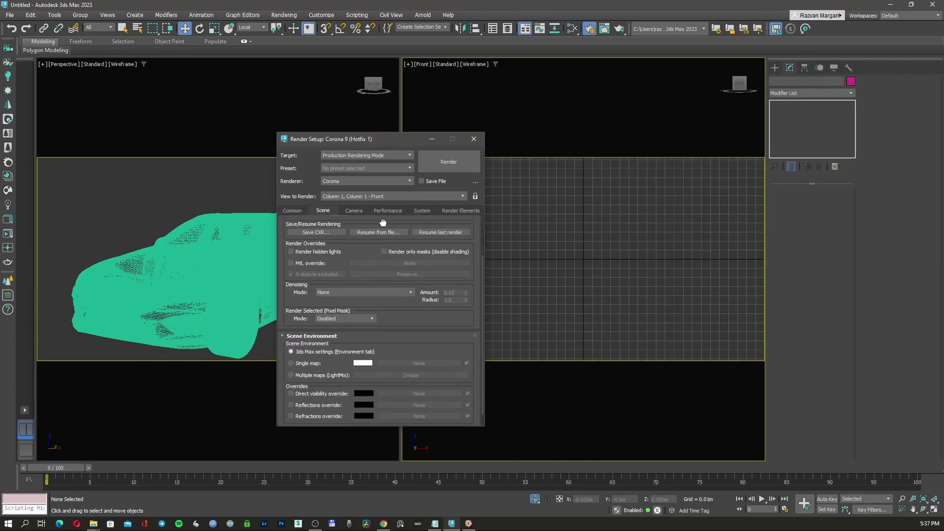
{"action": "left_click_drag", "start_coordinate": [377, 142], "coordinate": [245, 96]}
{"action": "left_click", "coordinate": [520, 254]}
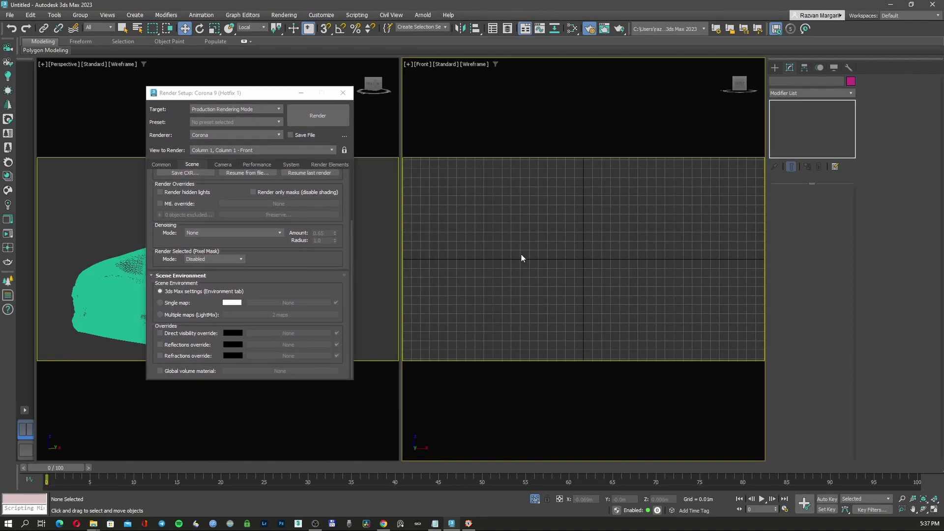
{"action": "key", "text": "m"}
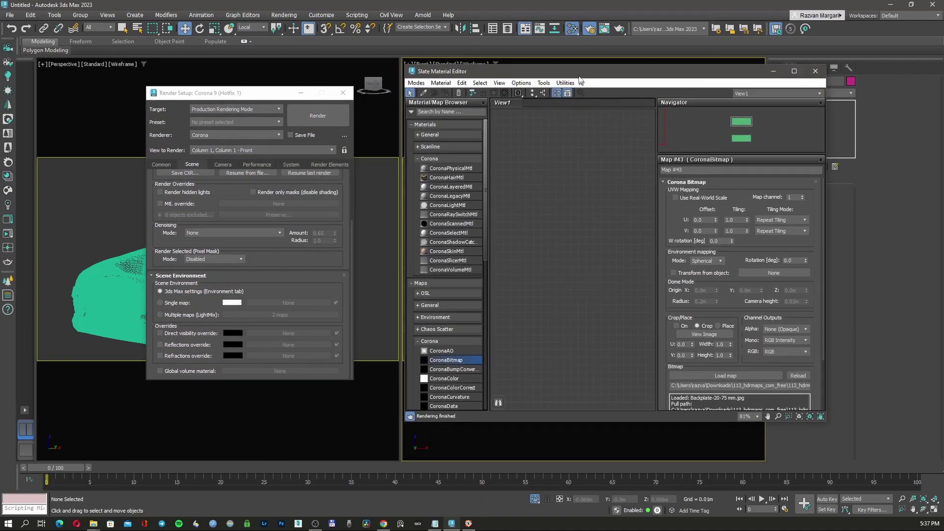
{"action": "key", "text": "z"}
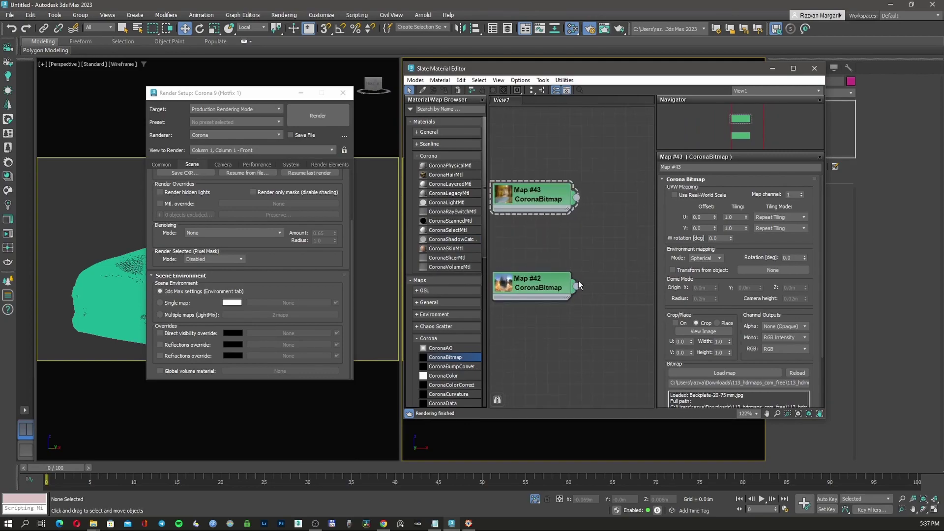
{"action": "left_click", "coordinate": [159, 302]}
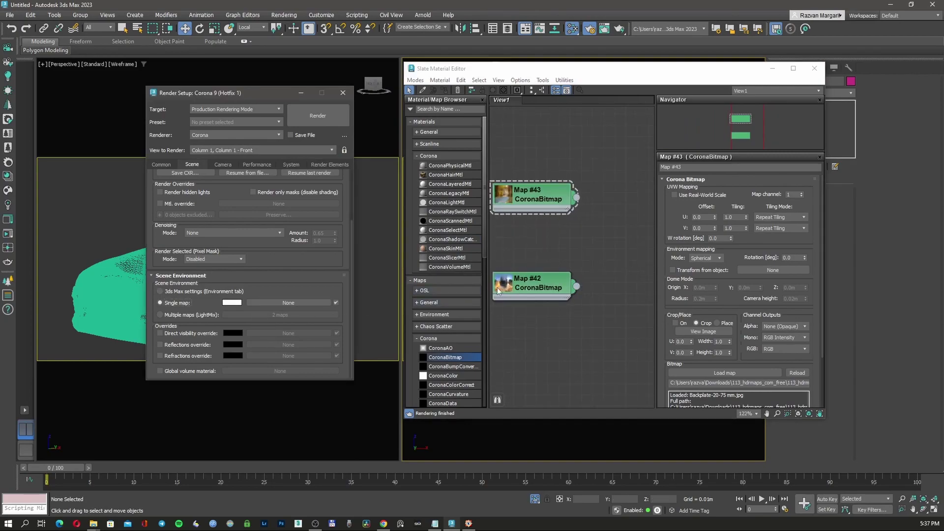
{"action": "left_click_drag", "start_coordinate": [576, 286], "coordinate": [288, 304]}
{"action": "left_click", "coordinate": [240, 265]}
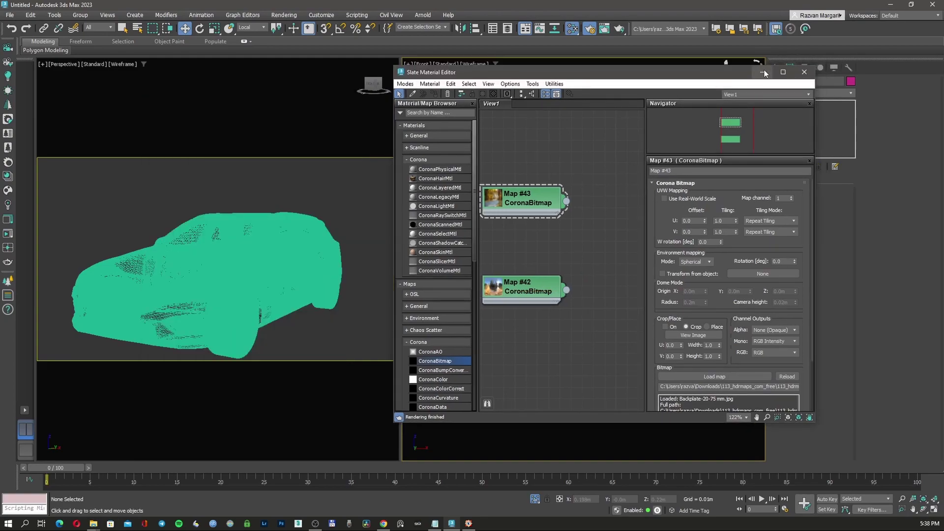
- Change the front viewport to a perspective view and orbit it around the car
{"action": "left_click", "coordinate": [762, 72]}
{"action": "key", "text": "p"}
{"action": "middle_click_drag", "start_coordinate": [599, 229], "coordinate": [573, 231], "text": "alt"}
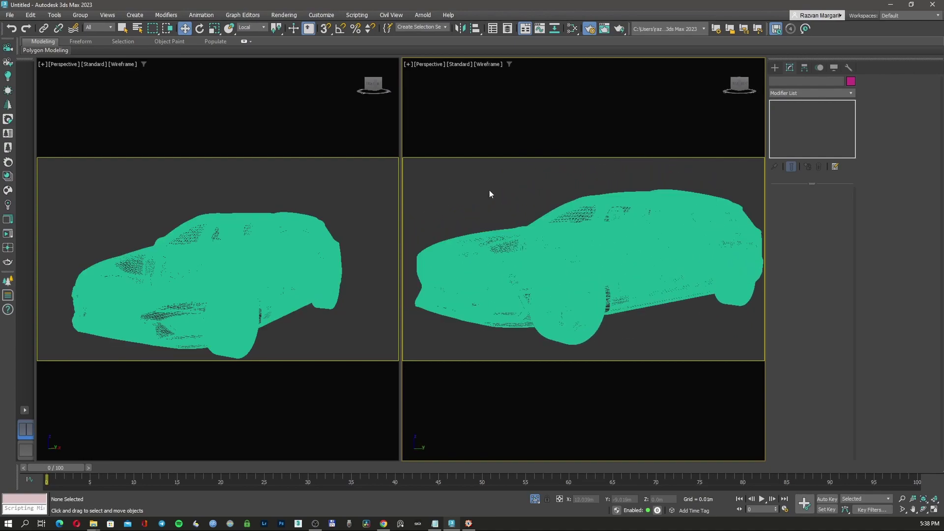
- Assign the HDRI bitmap Map #42 as the background environment map in the Environment and Effects settings
{"action": "key", "text": "8"}
{"action": "left_click_drag", "start_coordinate": [495, 156], "coordinate": [307, 153]}
{"action": "key", "text": "m"}
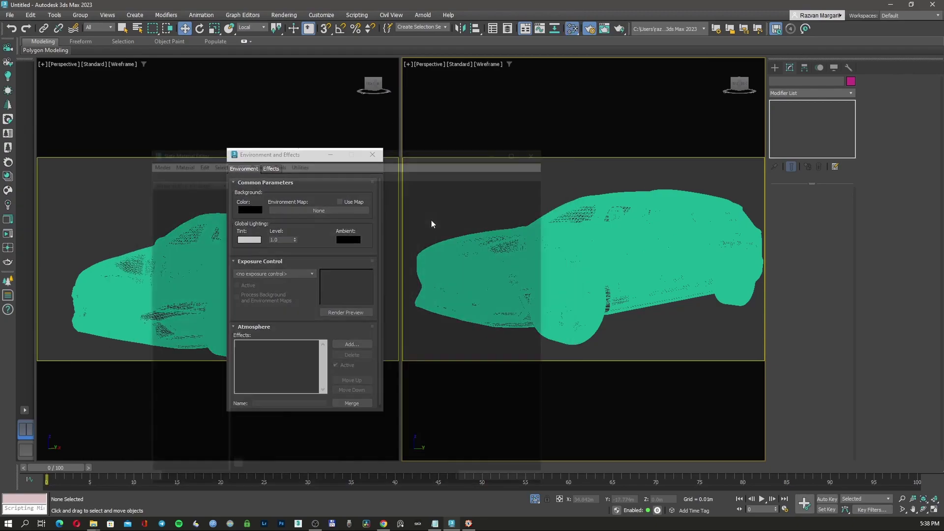
{"action": "left_click_drag", "start_coordinate": [566, 290], "coordinate": [325, 211]}
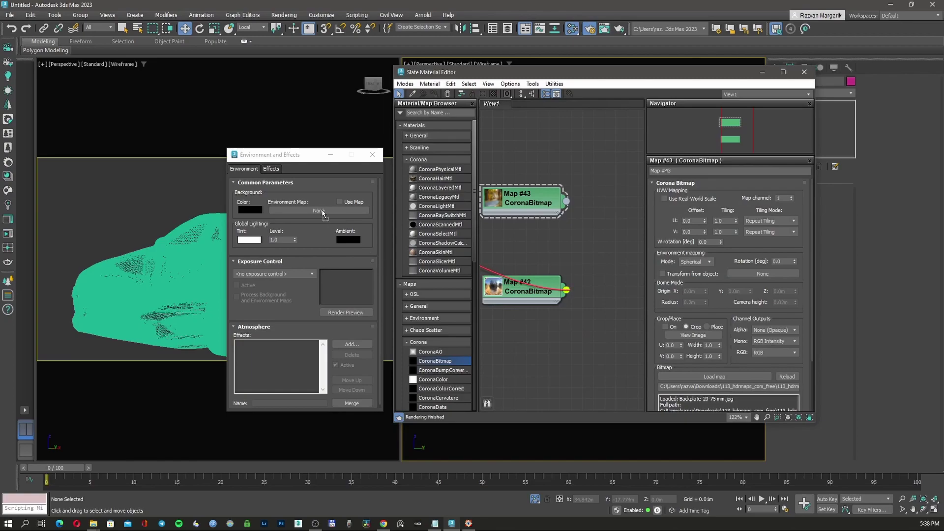
{"action": "left_click", "coordinate": [285, 311]}
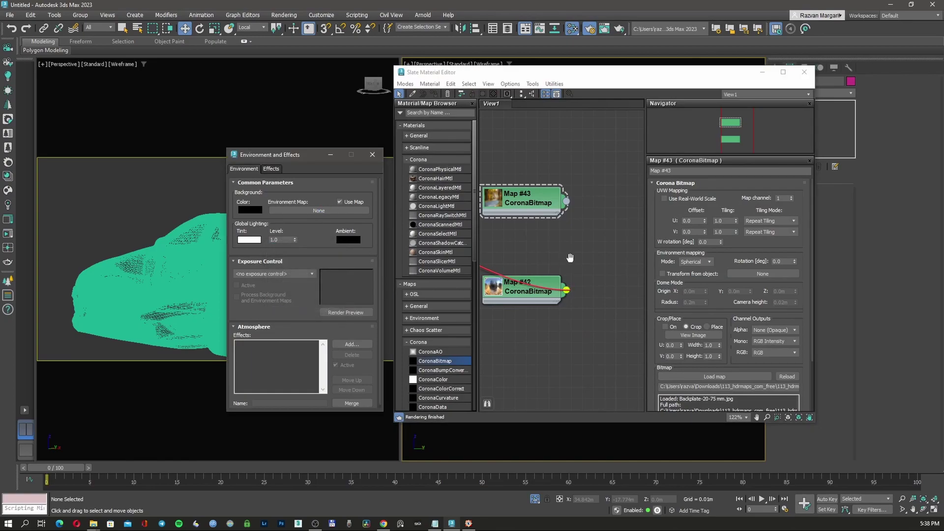
{"action": "key", "text": "m"}
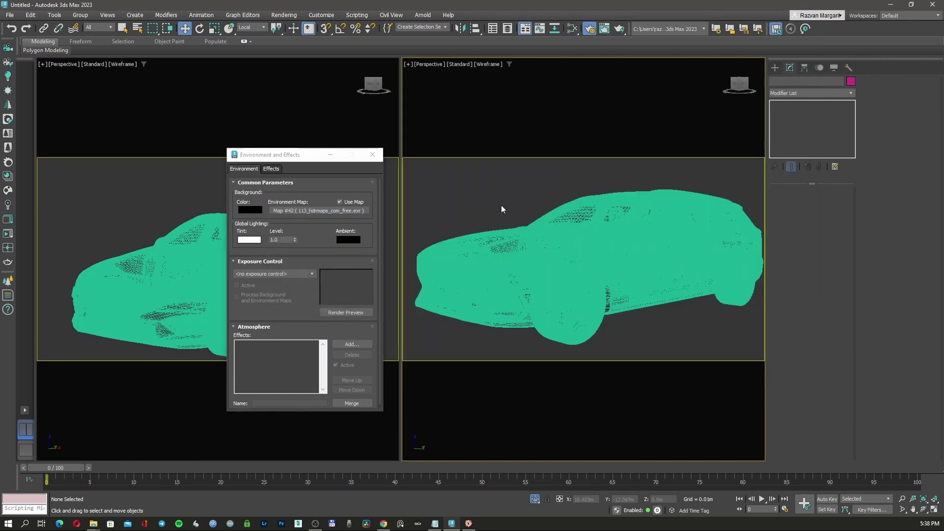
{"action": "key", "text": "m"}
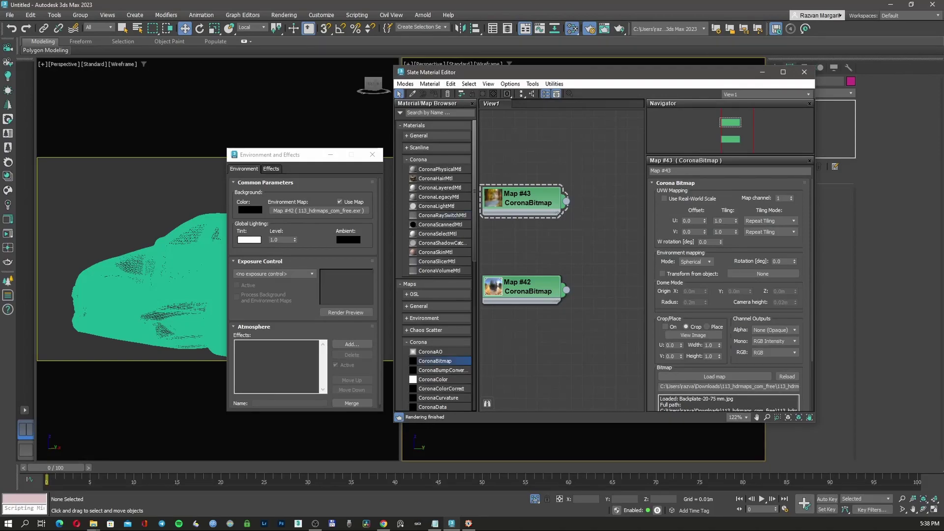
- Shade the second perspective viewport and switch it to Corona Interactive rendering, closing the environment settings
{"action": "key", "text": "F10"}
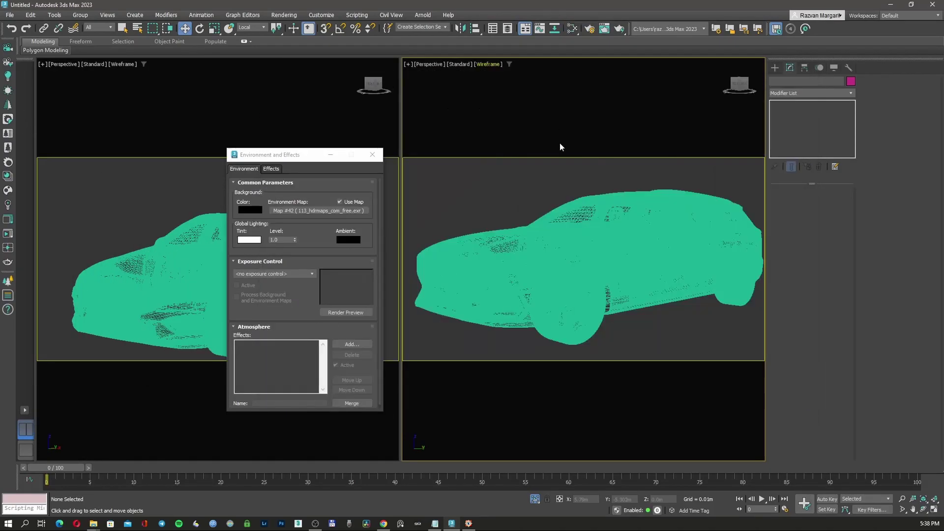
{"action": "key", "text": "F3"}
{"action": "middle_click_drag", "start_coordinate": [578, 219], "coordinate": [572, 224]}
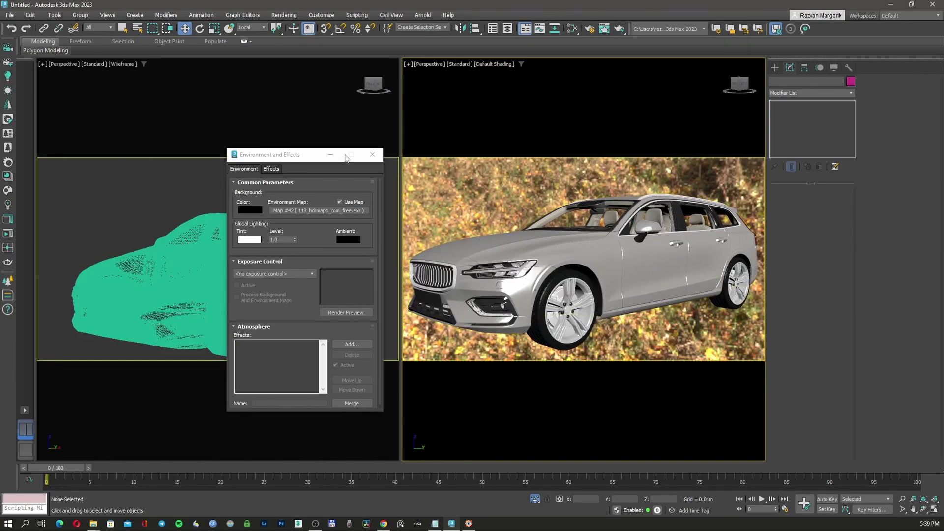
{"action": "left_click", "coordinate": [372, 155]}
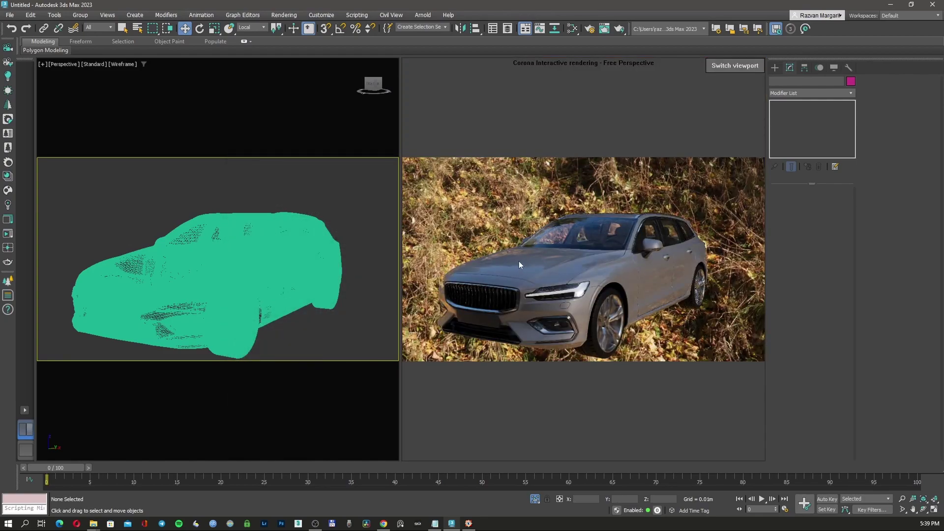
- Create a standard plane about 9 by 12.3 m under the car from a raised view, with AutoGrid off
{"action": "middle_click_drag", "start_coordinate": [344, 275], "coordinate": [323, 273], "text": "alt"}
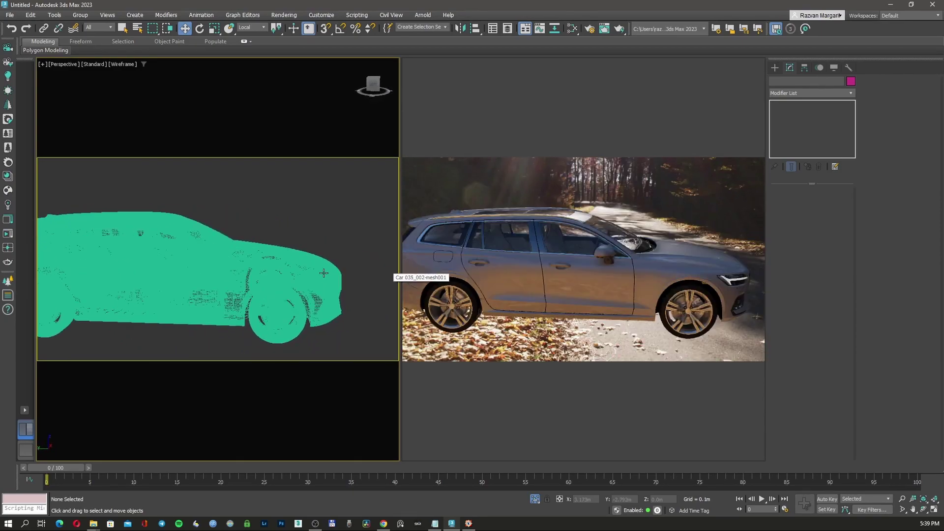
{"action": "scroll", "coordinate": [322, 273], "scroll_direction": "up", "scroll_amount": 2}
{"action": "scroll", "coordinate": [322, 273], "scroll_direction": "down", "scroll_amount": 5}
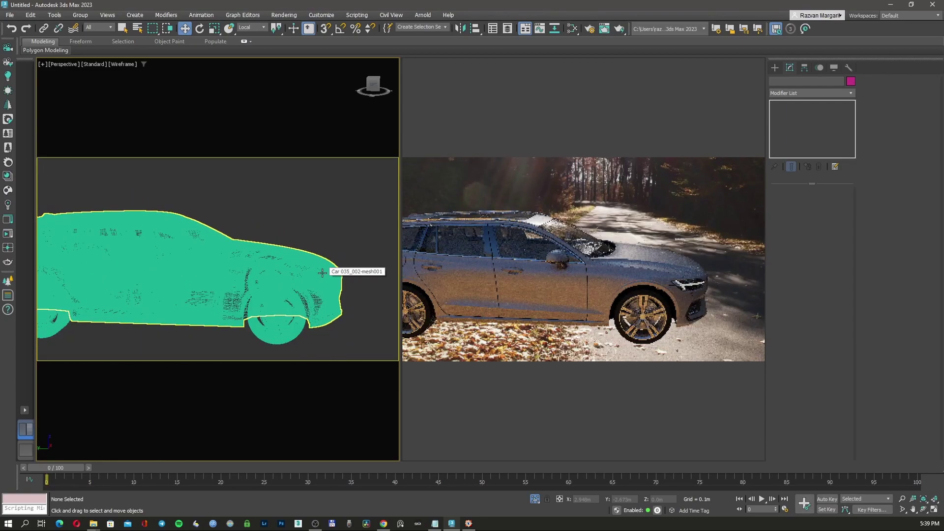
{"action": "middle_click_drag", "start_coordinate": [293, 275], "coordinate": [155, 309], "text": "alt"}
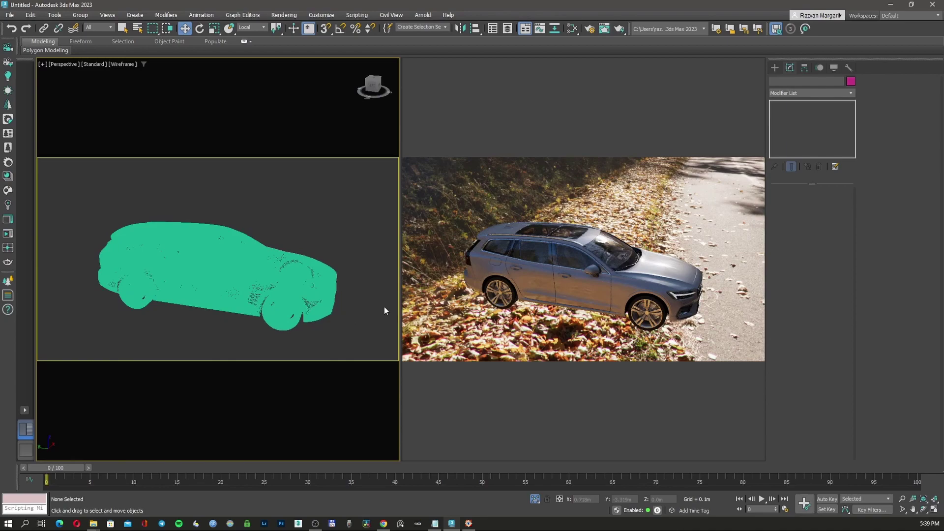
{"action": "left_click", "coordinate": [775, 68]}
{"action": "left_click", "coordinate": [786, 82]}
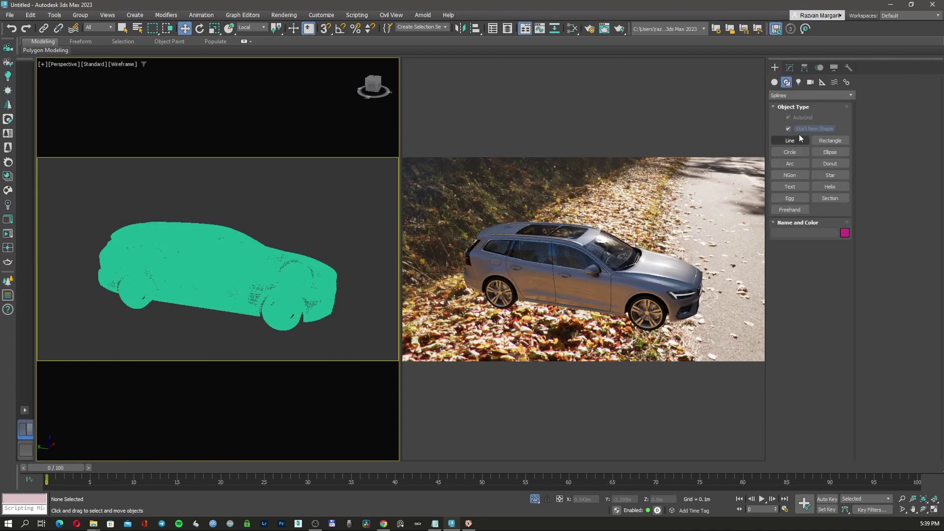
{"action": "left_click", "coordinate": [774, 82]}
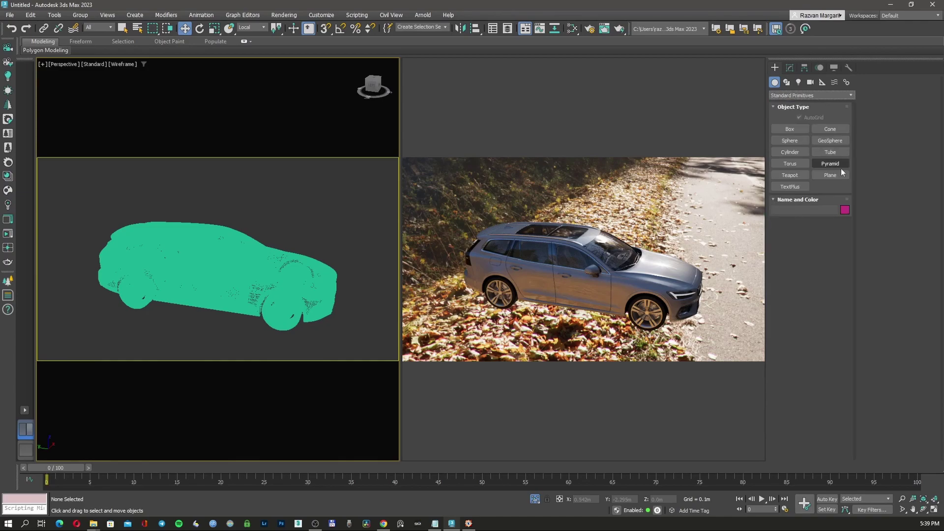
{"action": "left_click", "coordinate": [830, 176]}
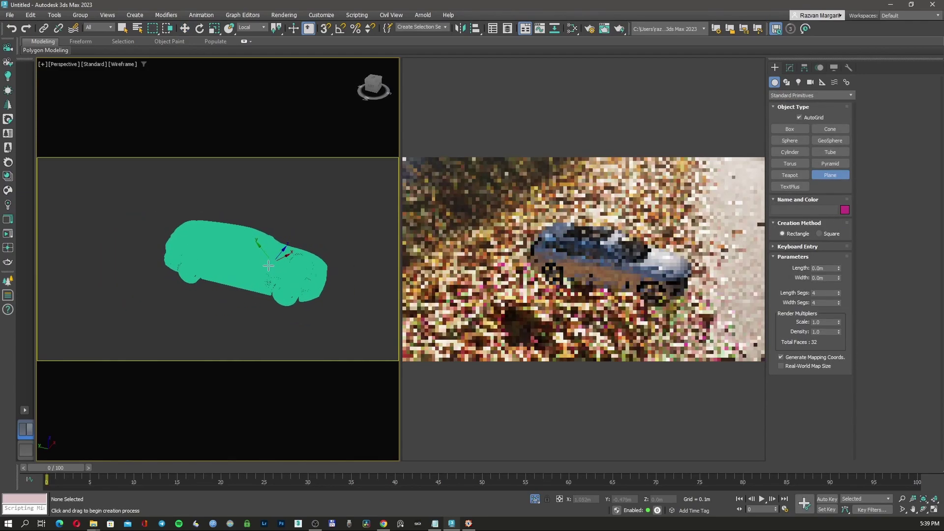
{"action": "left_click", "coordinate": [812, 117]}
{"action": "left_click_drag", "start_coordinate": [204, 187], "coordinate": [344, 447]}
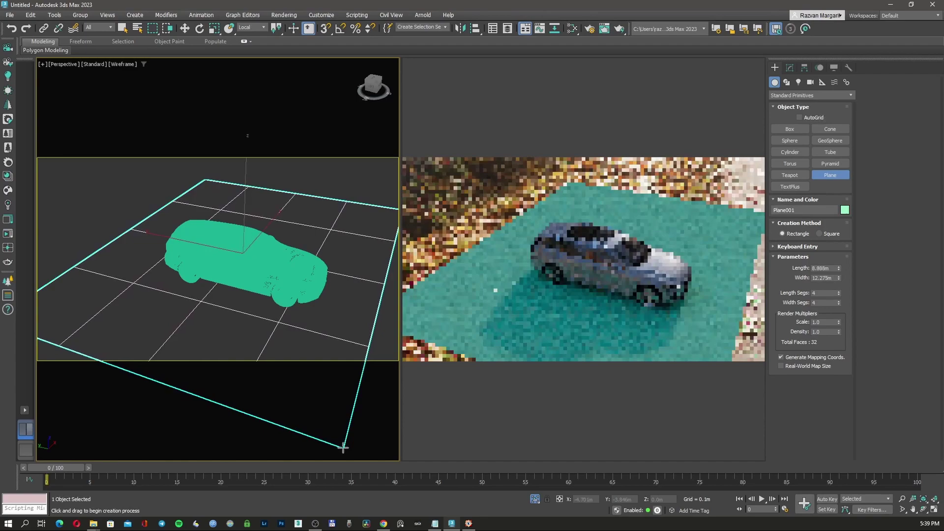
- Move the ground plane into place around the car, enlarge it slightly, and clear the selection
{"action": "key", "text": "w"}
{"action": "left_click_drag", "start_coordinate": [228, 235], "coordinate": [223, 242]}
{"action": "right_click", "coordinate": [237, 239]}
{"action": "left_click", "coordinate": [246, 262]}
{"action": "left_click_drag", "start_coordinate": [327, 286], "coordinate": [344, 284]}
{"action": "right_click", "coordinate": [246, 275]}
{"action": "left_click", "coordinate": [253, 280]}
{"action": "left_click", "coordinate": [335, 175]}
- Add a Corona Shadow Catcher material with HDRI bitmap Map #42 as its backplate and the projection mode set to Enviro projection onto geometry
{"action": "key", "text": "m"}
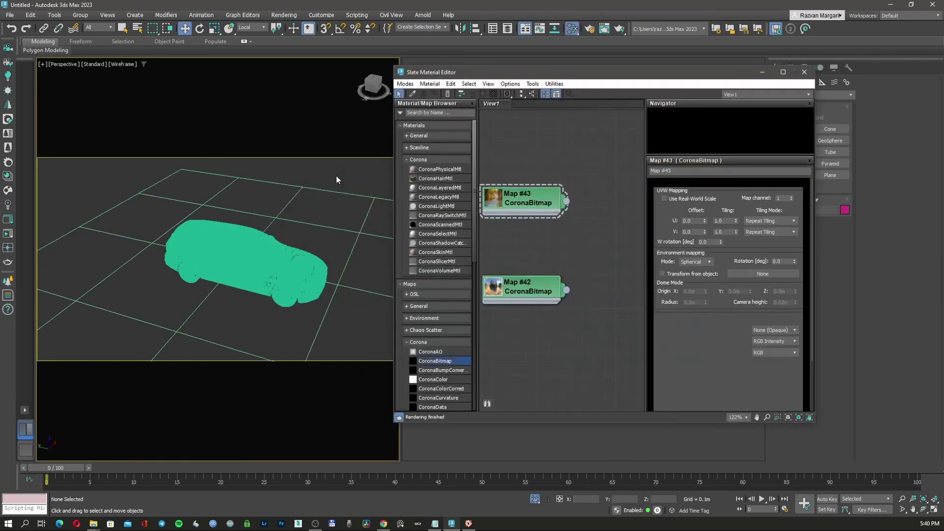
{"action": "left_click", "coordinate": [480, 225]}
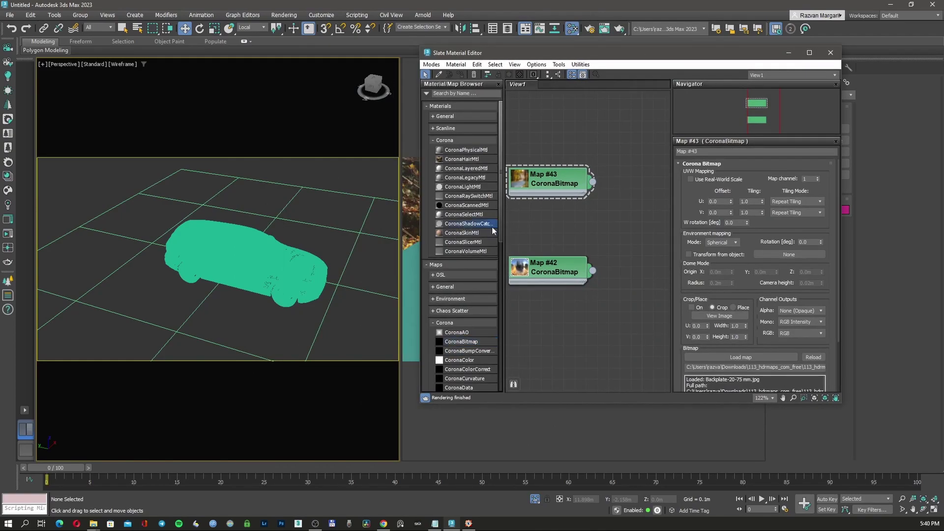
{"action": "left_click_drag", "start_coordinate": [586, 318], "coordinate": [586, 318]}
{"action": "middle_click_drag", "start_coordinate": [619, 236], "coordinate": [634, 187]}
{"action": "left_click_drag", "start_coordinate": [585, 219], "coordinate": [558, 280]}
{"action": "mouse_move", "coordinate": [558, 209]}
{"action": "left_mouse_down"}
{"action": "mouse_move", "coordinate": [567, 190]}
{"action": "mouse_move", "coordinate": [547, 212]}
{"action": "left_mouse_up"}
{"action": "left_click", "coordinate": [773, 194]}
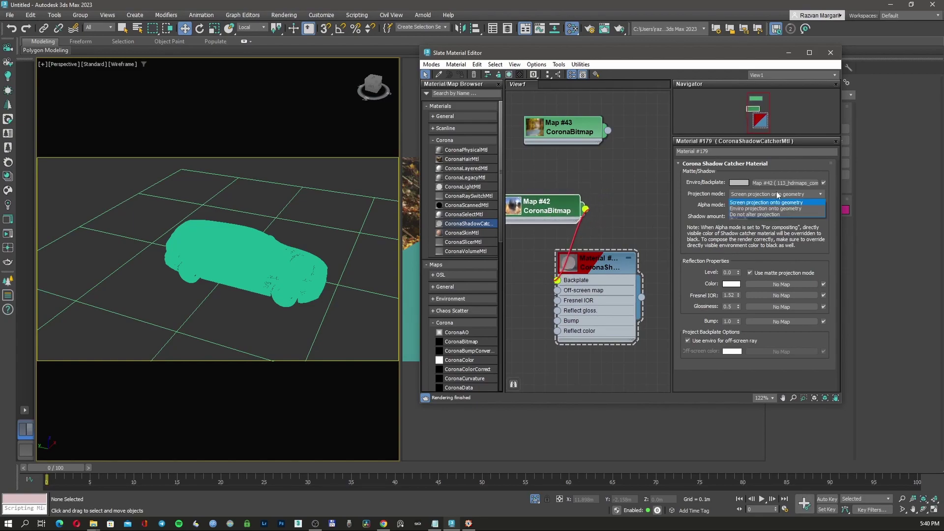
{"action": "left_click", "coordinate": [783, 209]}
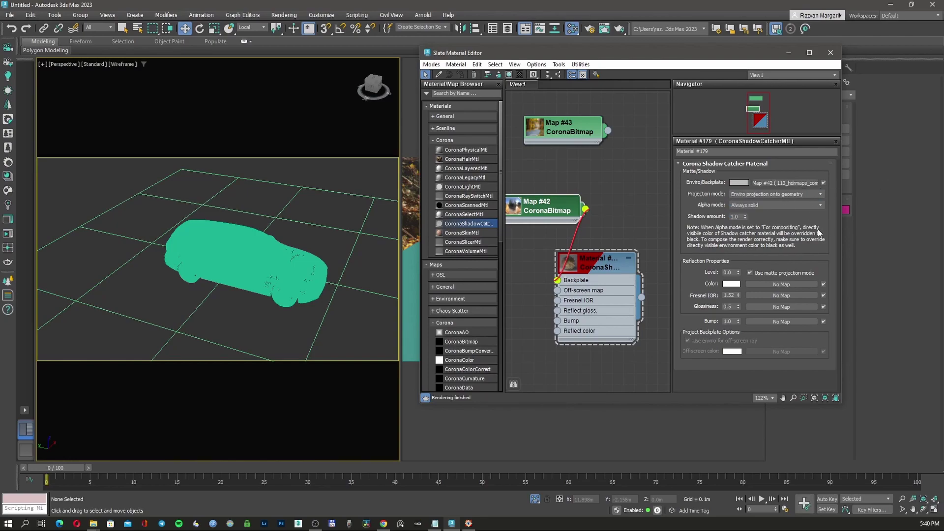
- Assign the shadow catcher material to the ground plane and close the material editor
{"action": "key", "text": "m"}
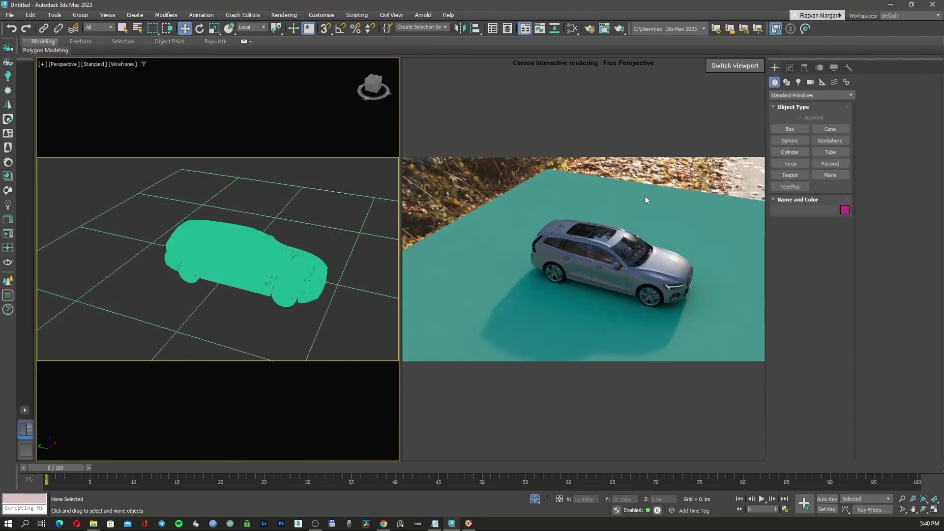
{"action": "left_click", "coordinate": [324, 226]}
{"action": "key", "text": "m"}
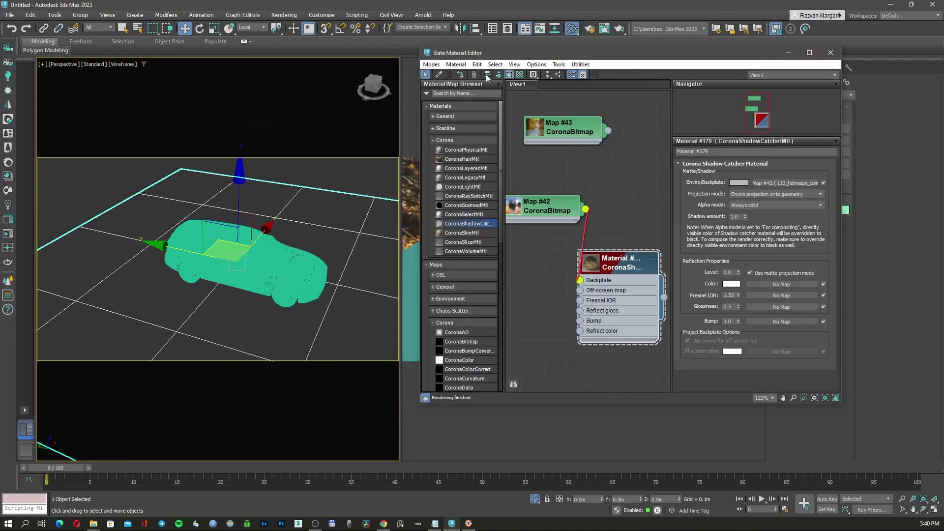
{"action": "left_click", "coordinate": [461, 76]}
{"action": "left_click_drag", "start_coordinate": [699, 53], "coordinate": [322, 176]}
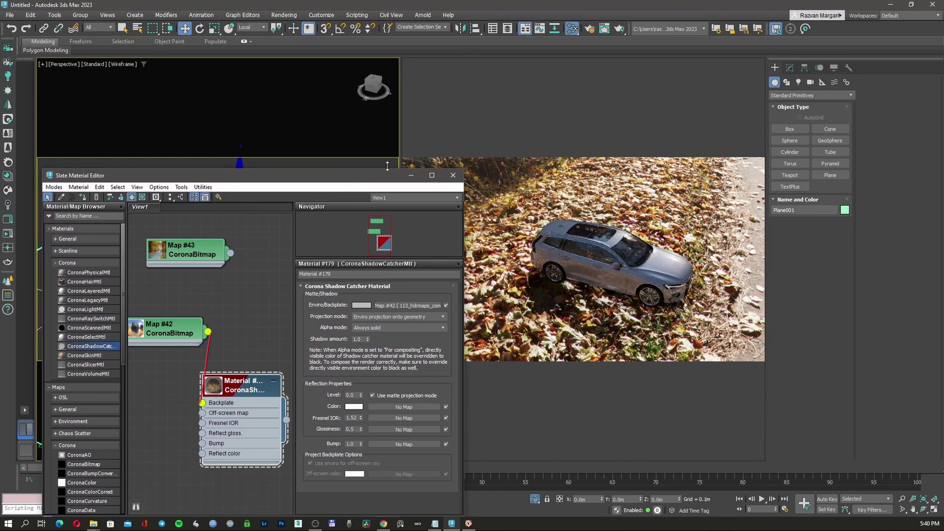
{"action": "left_click", "coordinate": [450, 175]}
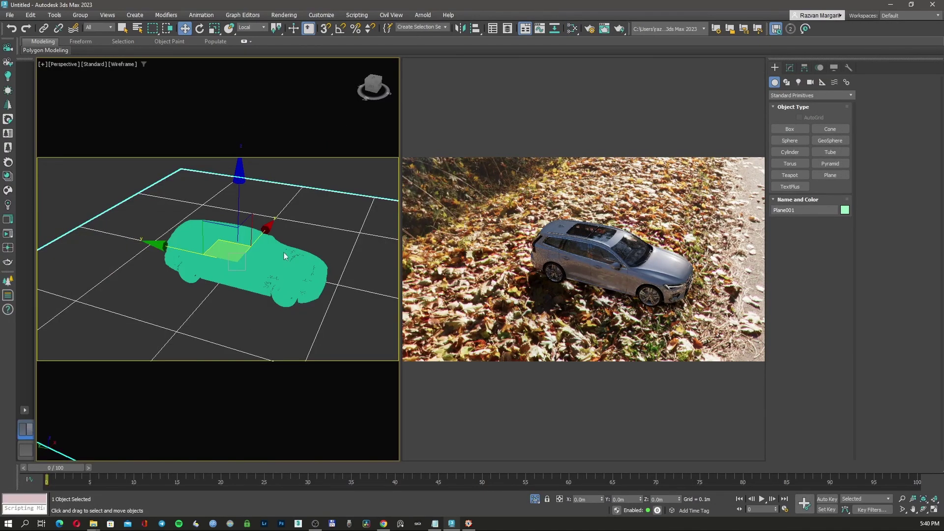
- Clear the ground plane's selection and show the wireframe perspective viewport with default shading, viewing the car from the rear
{"action": "middle_click_drag", "start_coordinate": [294, 249], "coordinate": [278, 250], "text": "alt"}
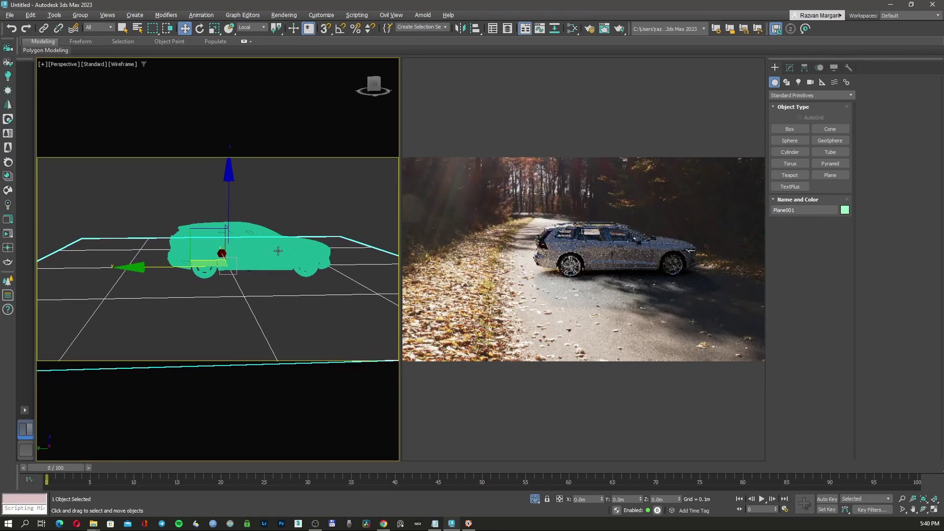
{"action": "mouse_move", "coordinate": [491, 253]}
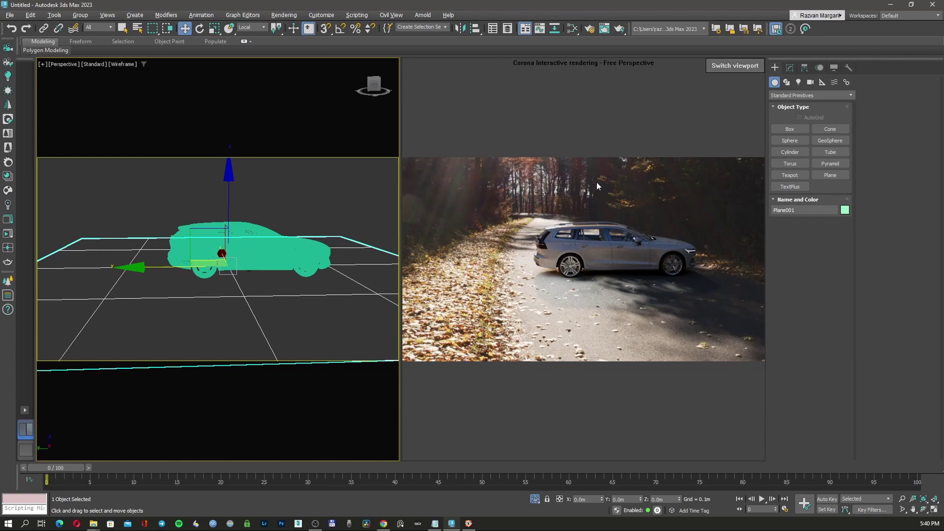
{"action": "middle_click_drag", "start_coordinate": [270, 264], "coordinate": [170, 265], "text": "alt"}
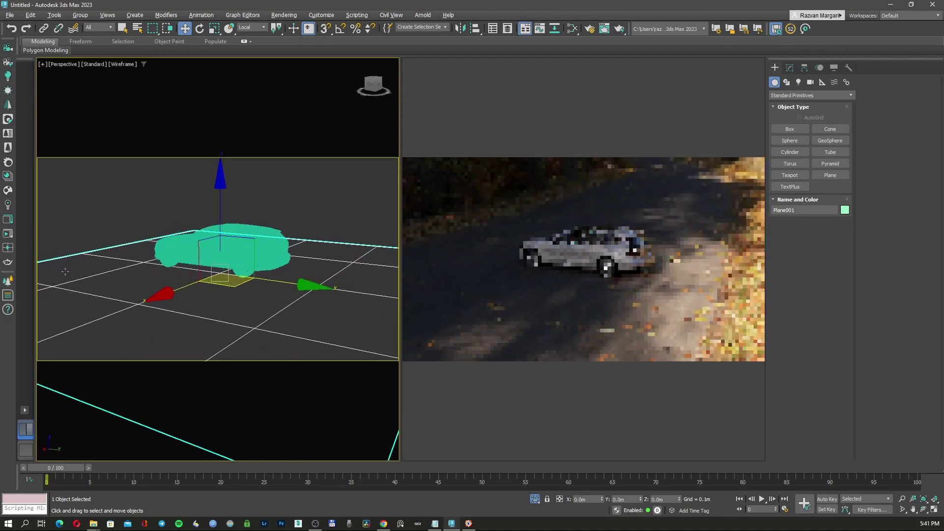
{"action": "left_click", "coordinate": [289, 201]}
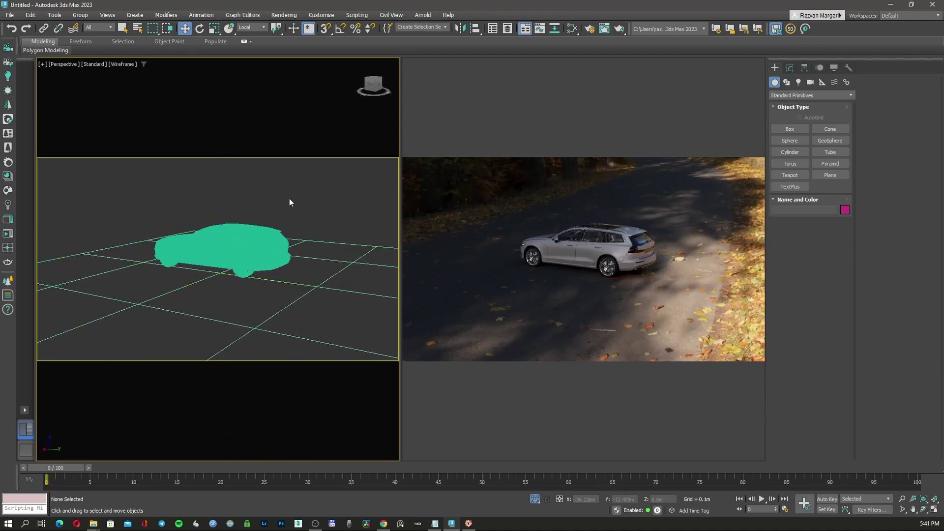
{"action": "key", "text": "F3"}
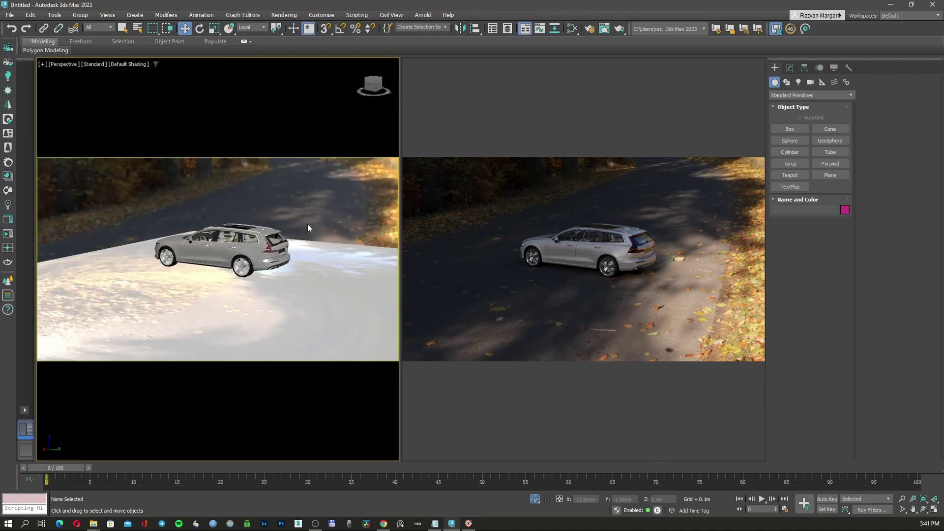
- Set the environment mapping mode of HDRI bitmap Map #42 to Dome in the material editor
{"action": "key", "text": "m"}
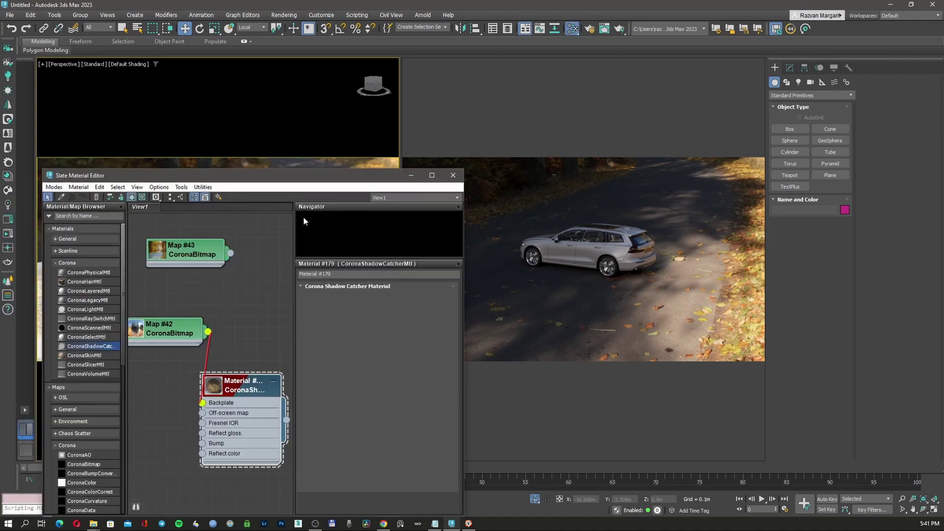
{"action": "left_click_drag", "start_coordinate": [265, 172], "coordinate": [281, 72]}
{"action": "left_click_drag", "start_coordinate": [432, 271], "coordinate": [372, 271]}
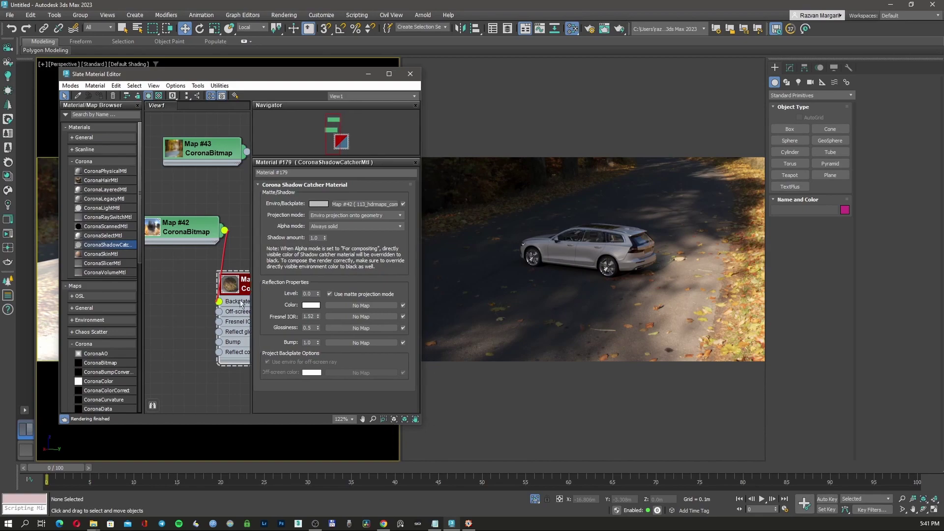
{"action": "left_click", "coordinate": [180, 226]}
{"action": "left_click_drag", "start_coordinate": [180, 227], "coordinate": [210, 225]}
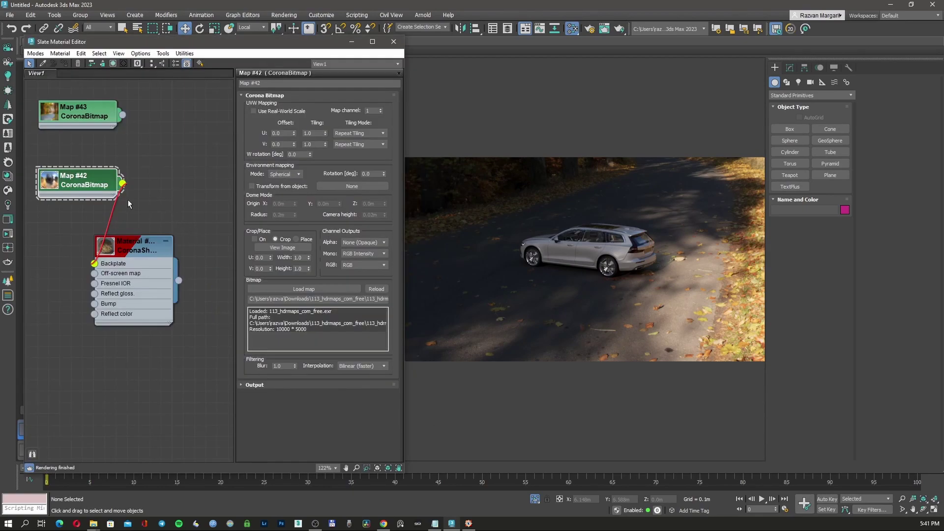
{"action": "left_click_drag", "start_coordinate": [88, 181], "coordinate": [88, 202]}
{"action": "left_click_drag", "start_coordinate": [137, 256], "coordinate": [194, 211]}
{"action": "left_click_drag", "start_coordinate": [74, 203], "coordinate": [83, 191]}
{"action": "left_click", "coordinate": [285, 174]}
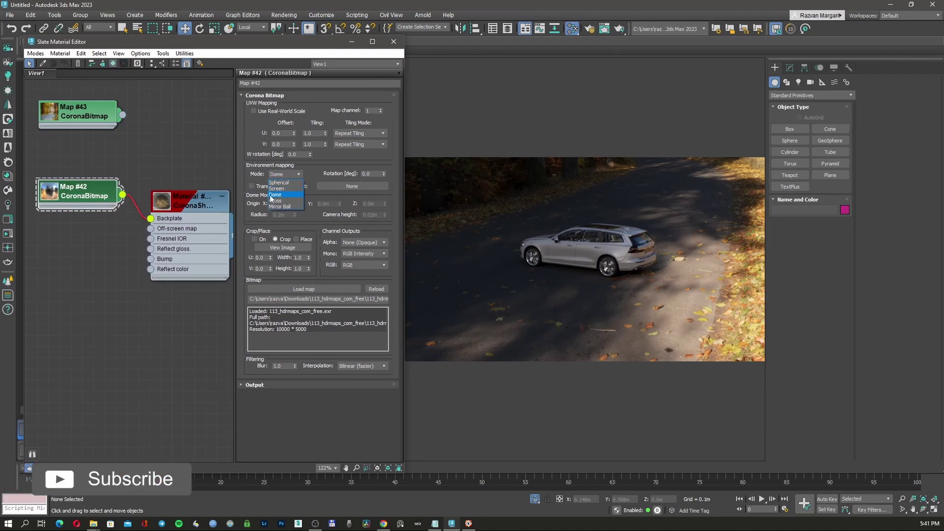
{"action": "left_click", "coordinate": [278, 195]}
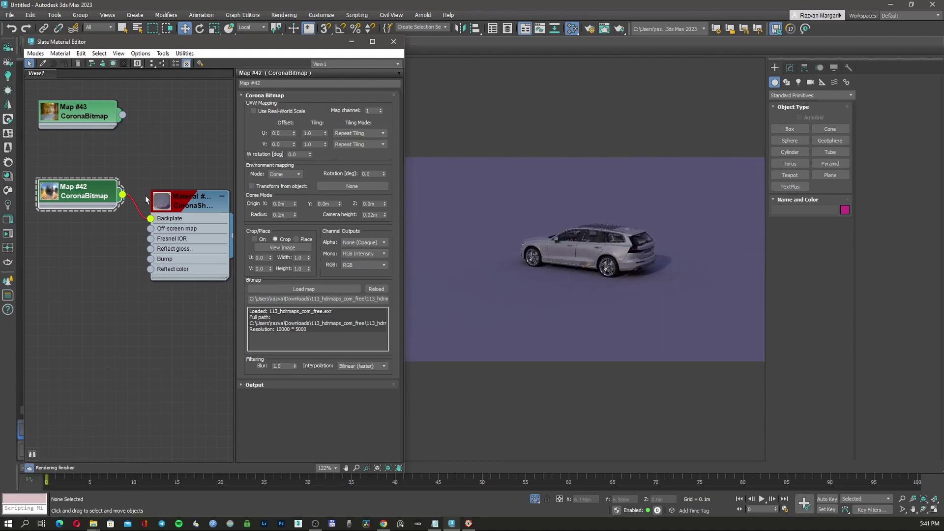
- Set the dome radius to 21 m and the camera height to 1.7 m, then close the material editor
{"action": "left_click", "coordinate": [282, 215]}
{"action": "type", "text": "21"}
{"action": "key", "text": "Return"}
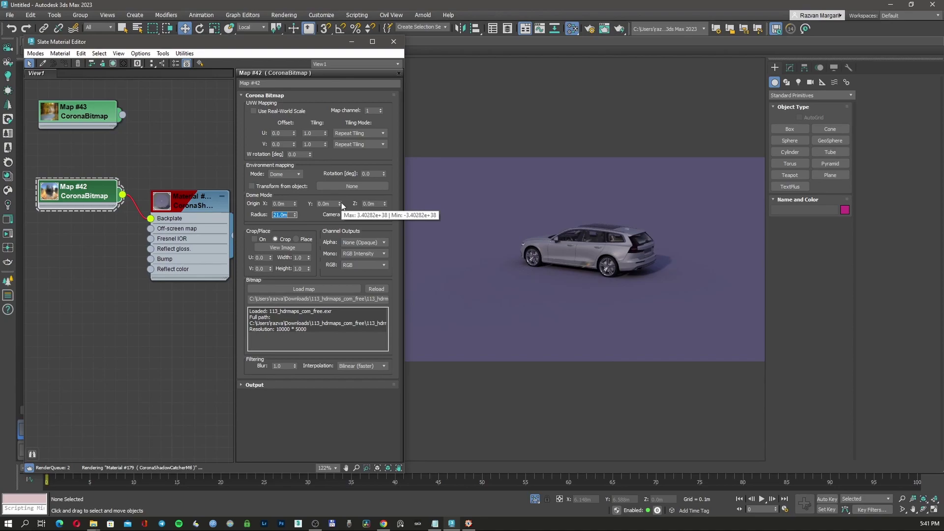
{"action": "double_click", "coordinate": [376, 215]}
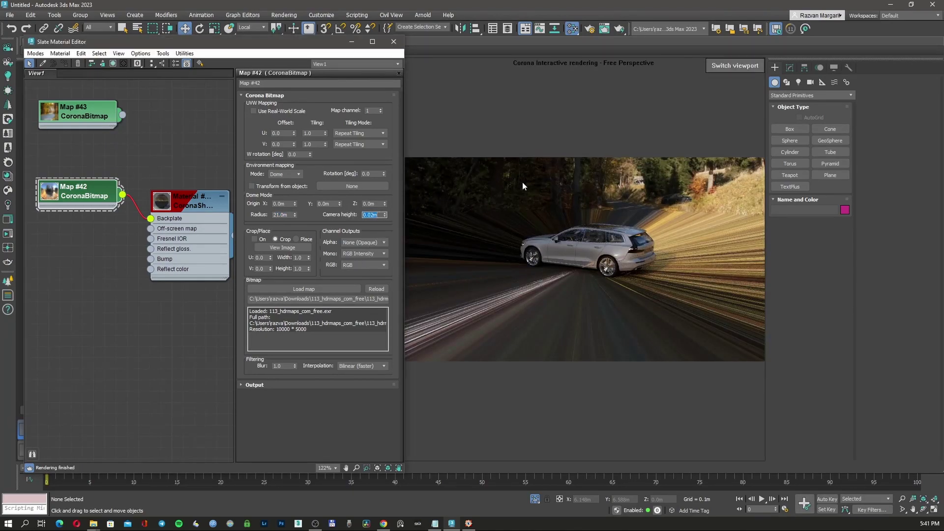
{"action": "type", "text": "1.7"}
{"action": "key", "text": "Return"}
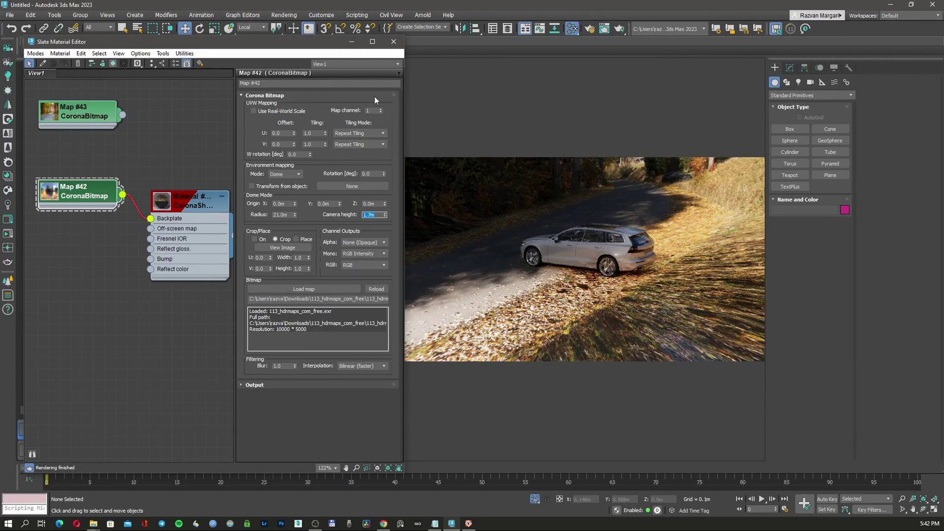
{"action": "left_click", "coordinate": [394, 41]}
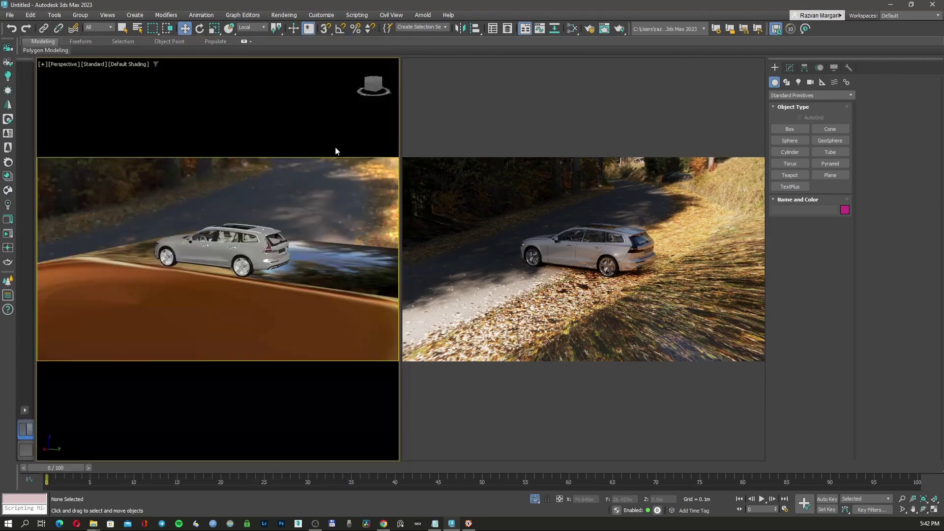
- Select the car body together with the ground plane and try to rotate them
{"action": "middle_click_drag", "start_coordinate": [276, 253], "coordinate": [281, 284], "text": "alt"}
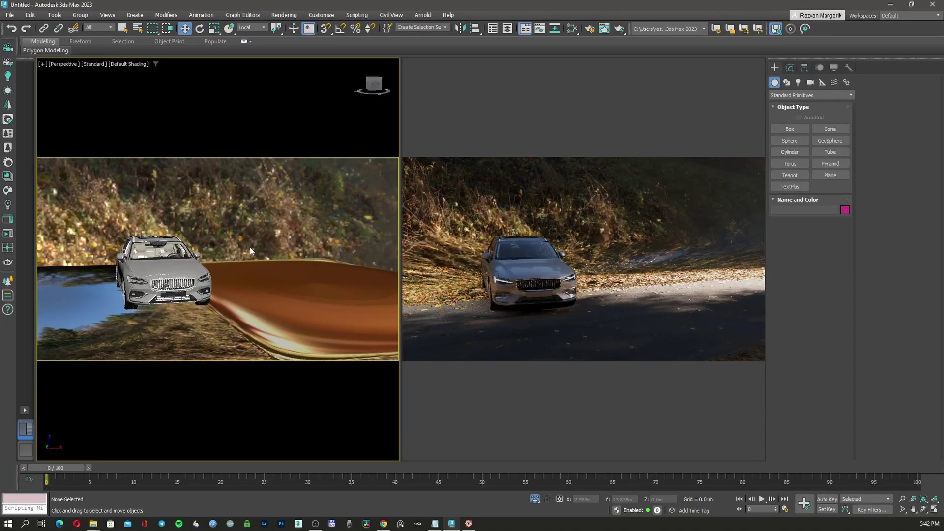
{"action": "middle_click_drag", "start_coordinate": [200, 261], "coordinate": [255, 266], "text": "alt"}
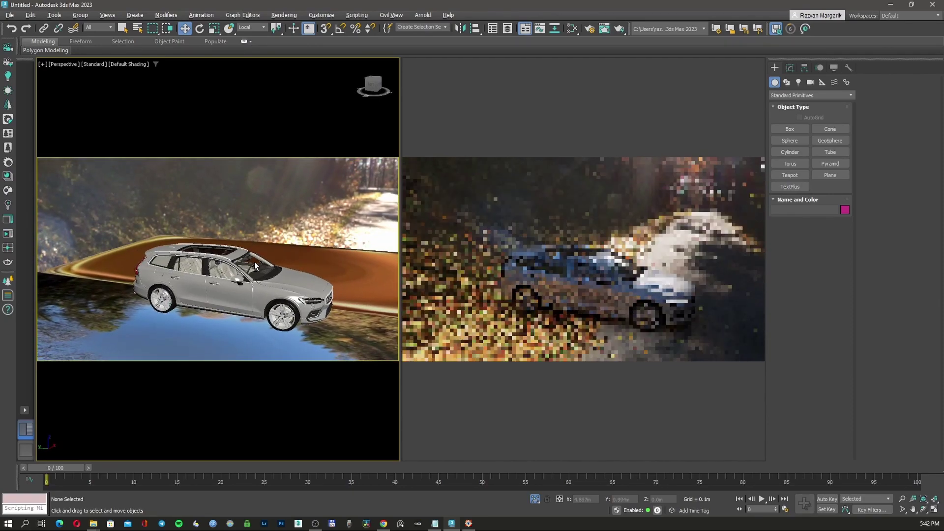
{"action": "mouse_move", "coordinate": [255, 261]}
{"action": "middle_mouse_down", "text": "alt"}
{"action": "mouse_move", "coordinate": [242, 264]}
{"action": "mouse_move", "coordinate": [256, 265]}
{"action": "middle_mouse_up", "text": "alt"}
{"action": "left_click", "coordinate": [257, 266]}
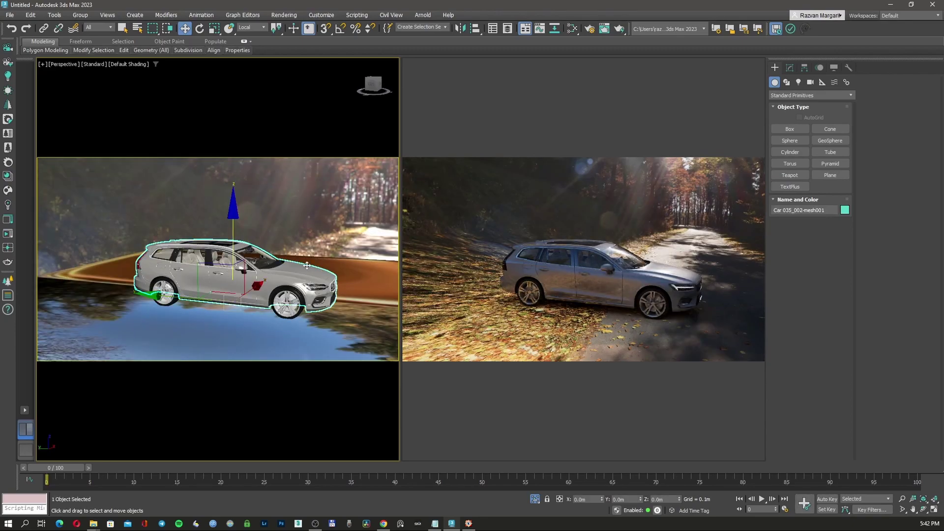
{"action": "left_click", "coordinate": [340, 264], "text": "ctrl"}
{"action": "right_click", "coordinate": [308, 265]}
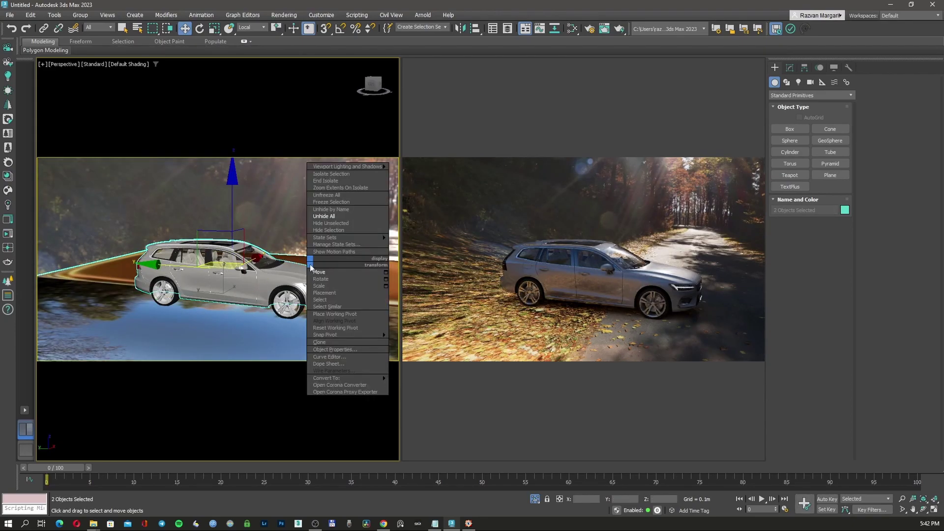
{"action": "left_click", "coordinate": [334, 278]}
- Extend the selection to the wheels and remaining car parts in wireframe display, leaving the ground plane out
{"action": "key", "text": "F3"}
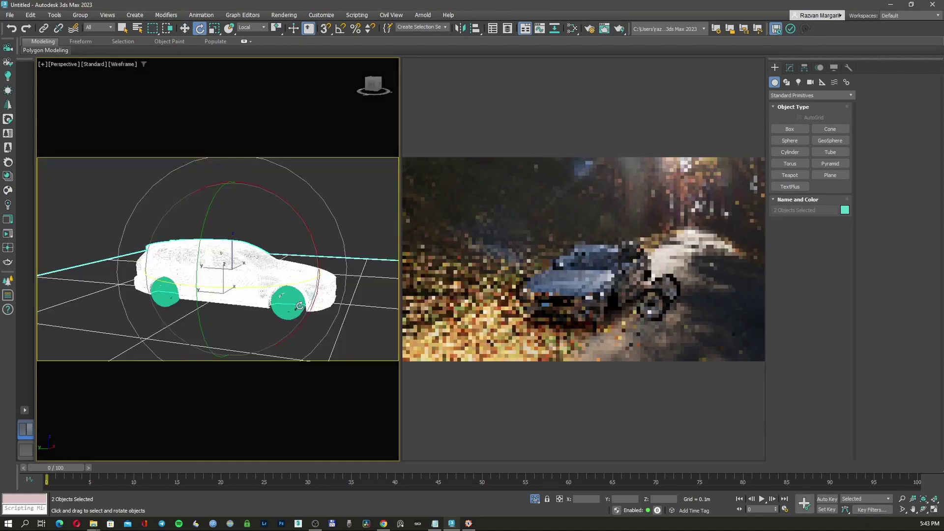
{"action": "right_click", "coordinate": [294, 304]}
{"action": "left_click", "coordinate": [302, 311]}
{"action": "left_click", "coordinate": [296, 309], "text": "ctrl"}
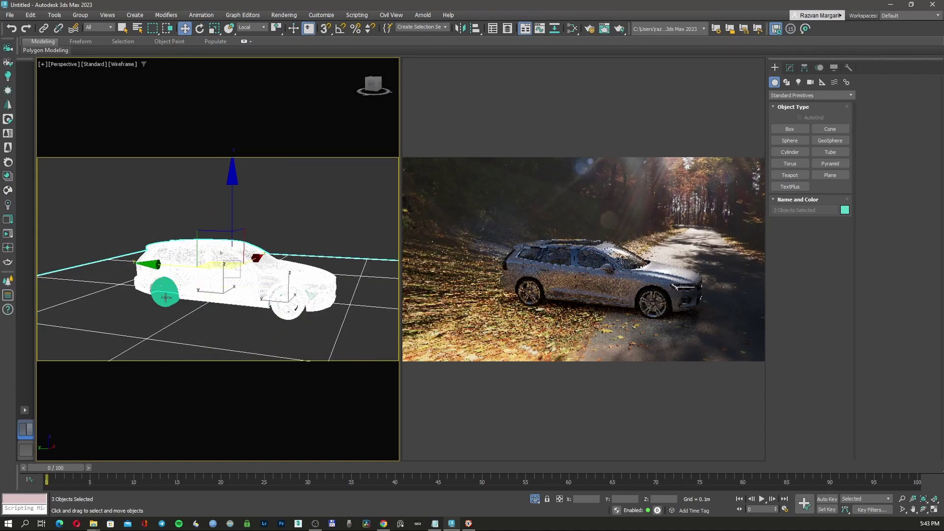
{"action": "left_click", "coordinate": [166, 297], "text": "ctrl"}
{"action": "left_click_drag", "start_coordinate": [348, 338], "coordinate": [359, 345], "text": "ctrl"}
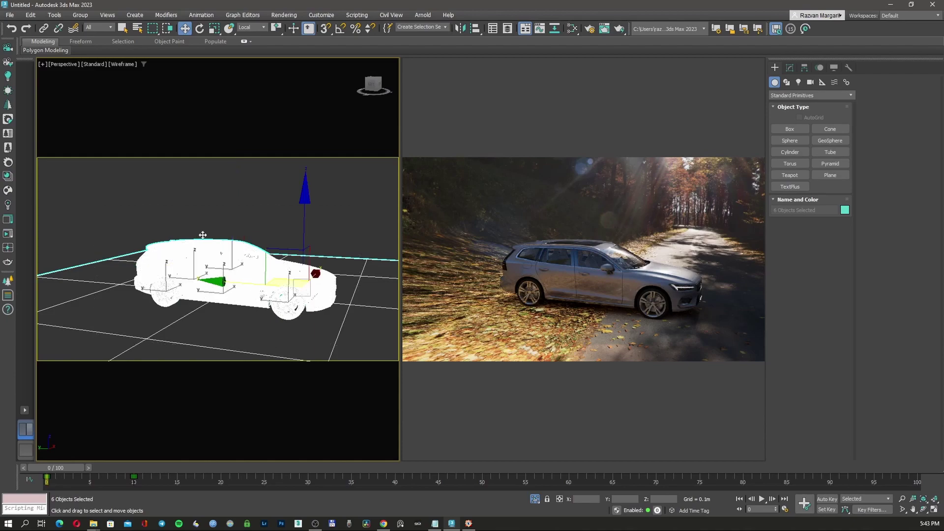
{"action": "left_click", "coordinate": [112, 257], "text": "alt"}
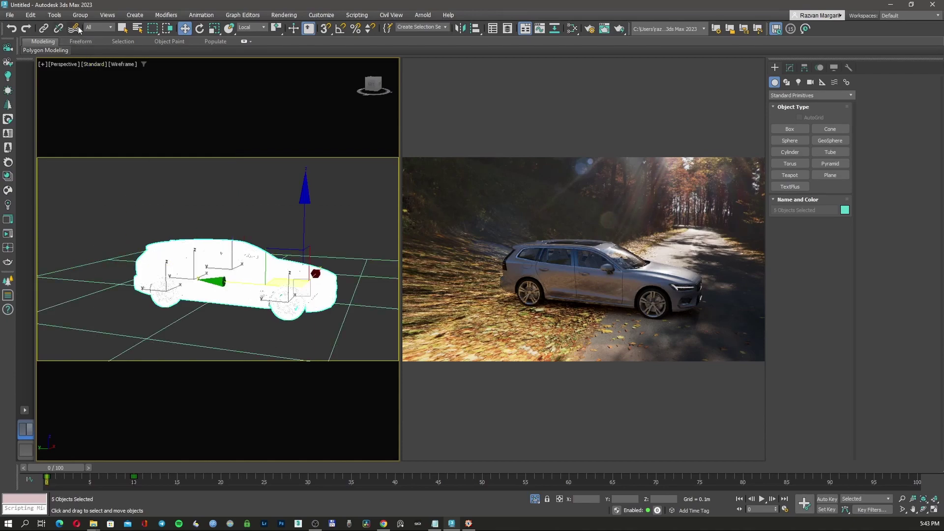
- Rotate the whole car and its ground plane so that the car's front faces the camera
{"action": "right_click", "coordinate": [331, 269]}
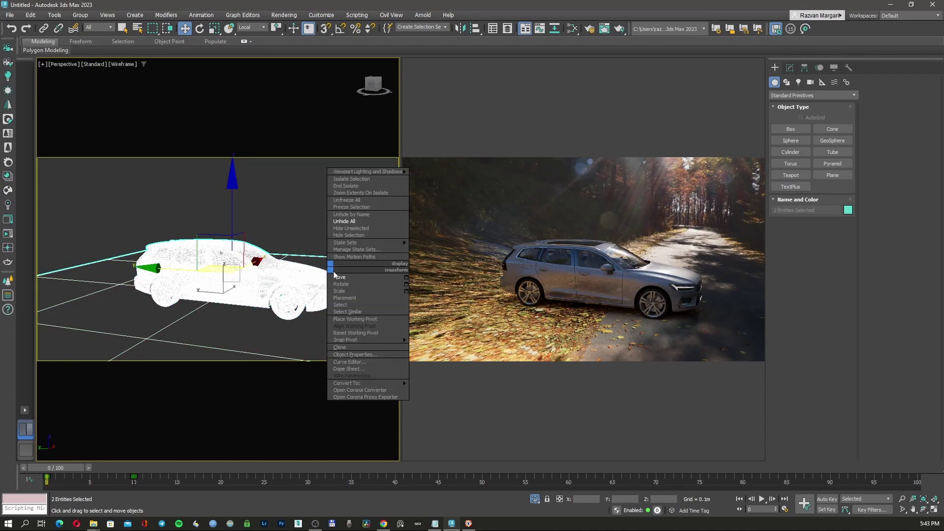
{"action": "left_click", "coordinate": [340, 284]}
{"action": "left_click_drag", "start_coordinate": [278, 291], "coordinate": [201, 282]}
- Move the car and its ground plane sideways onto the asphalt road and turn them slightly
{"action": "right_click", "coordinate": [213, 277]}
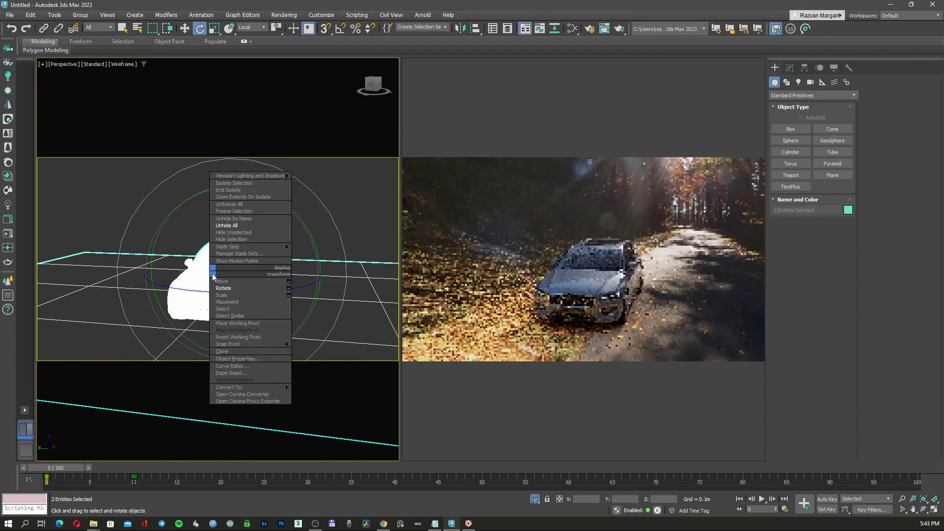
{"action": "left_click", "coordinate": [222, 282]}
{"action": "left_click_drag", "start_coordinate": [325, 277], "coordinate": [384, 274]}
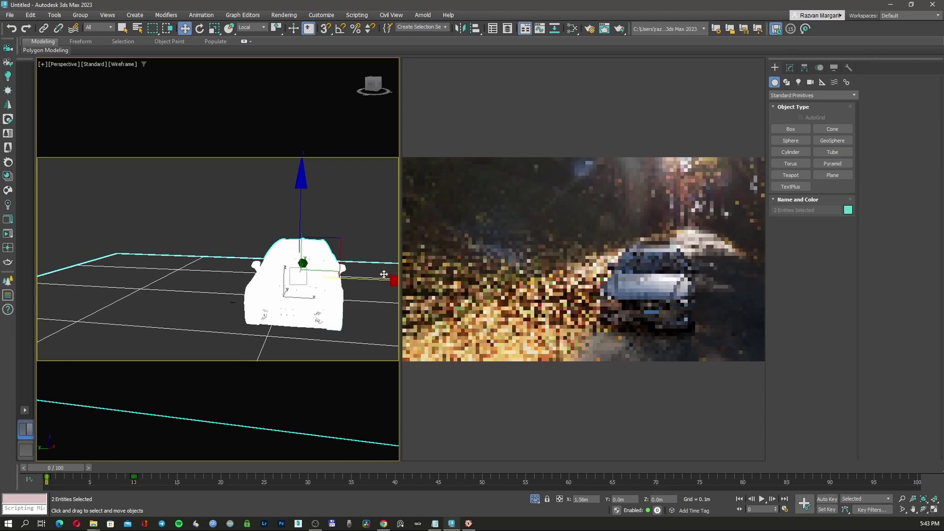
{"action": "middle_click_drag", "start_coordinate": [357, 284], "coordinate": [334, 283], "text": "alt"}
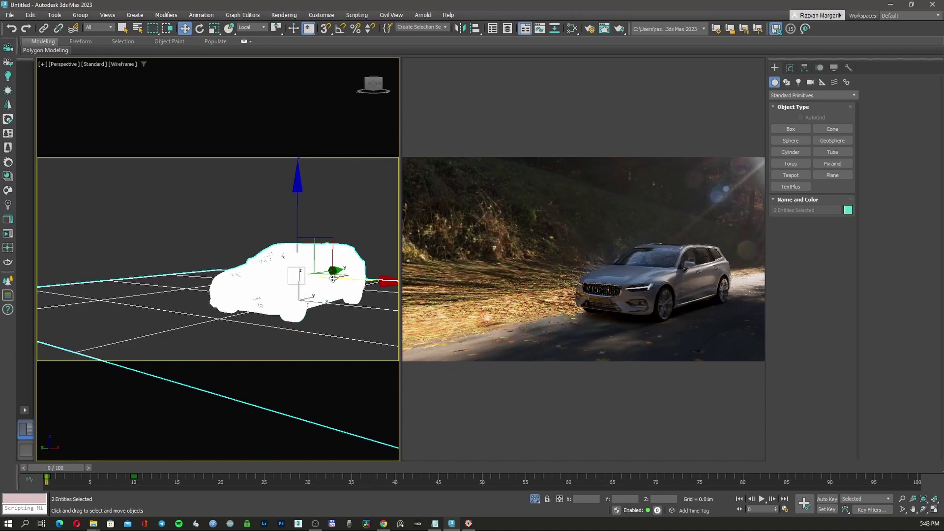
{"action": "left_click_drag", "start_coordinate": [333, 276], "coordinate": [242, 281]}
{"action": "key", "text": "e"}
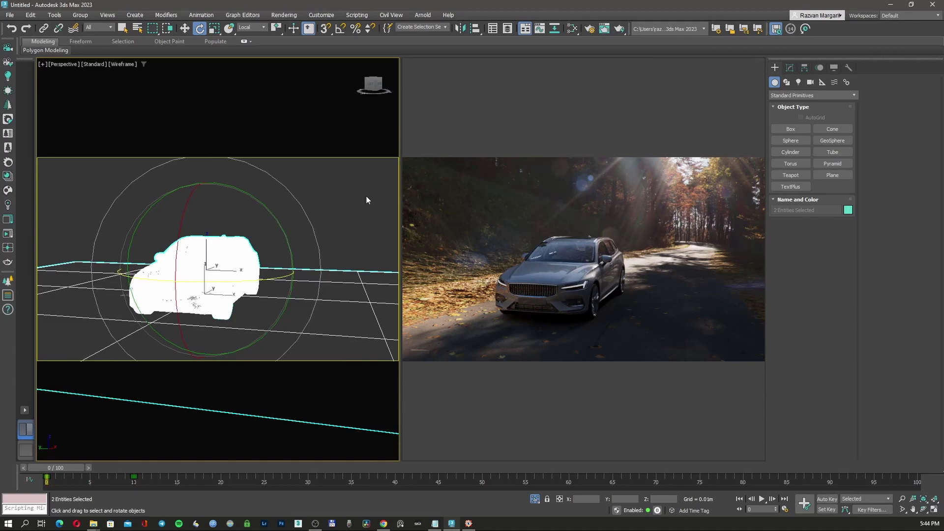
- Examine the car on the dome-projected road from above, from behind and from the front
{"action": "left_click", "coordinate": [356, 206]}
{"action": "left_click", "coordinate": [923, 510]}
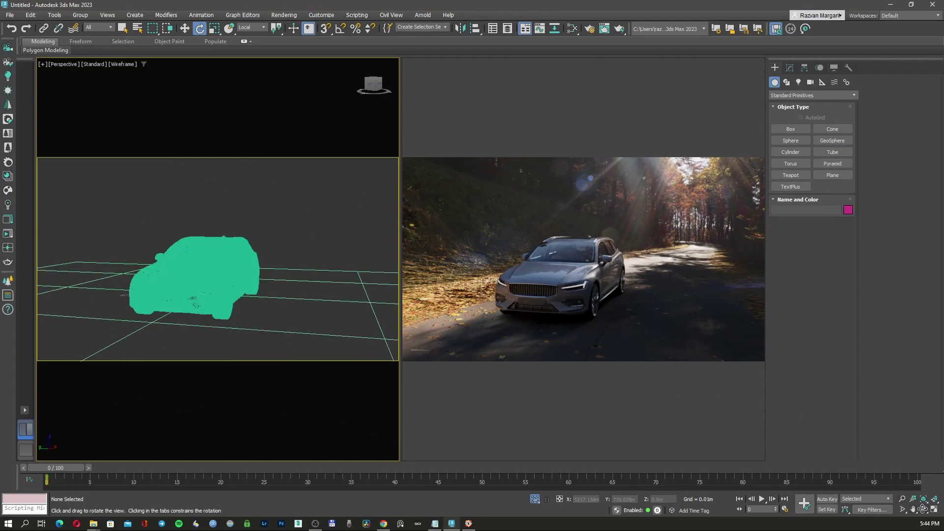
{"action": "left_click_drag", "start_coordinate": [270, 311], "coordinate": [117, 314]}
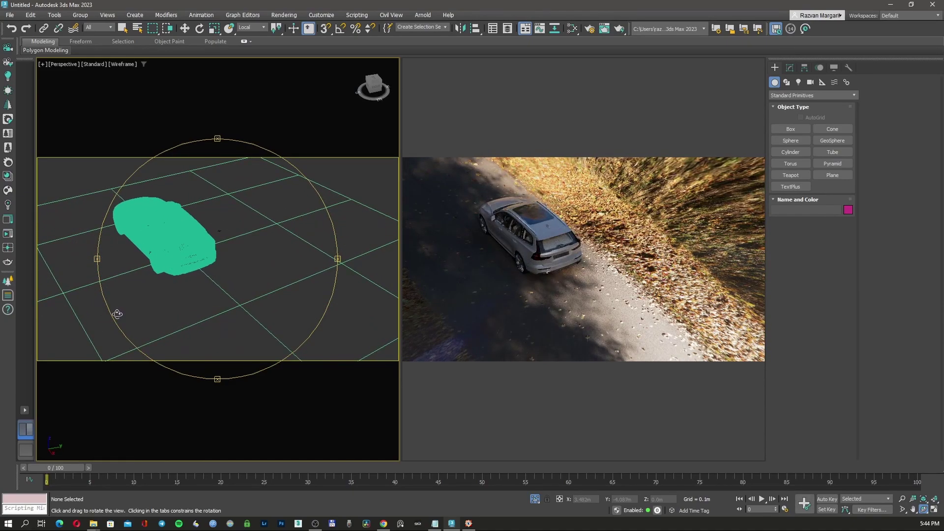
{"action": "mouse_move", "coordinate": [585, 185]}
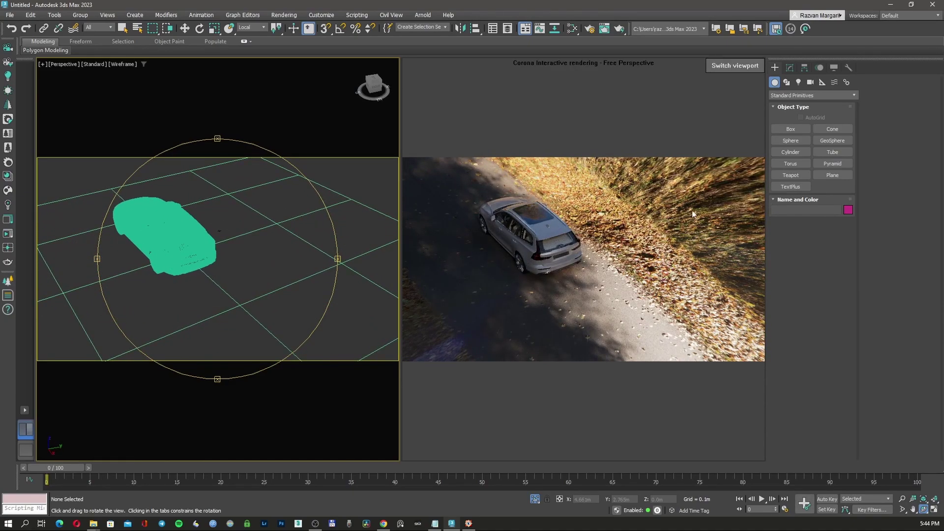
{"action": "left_click_drag", "start_coordinate": [276, 276], "coordinate": [244, 267]}
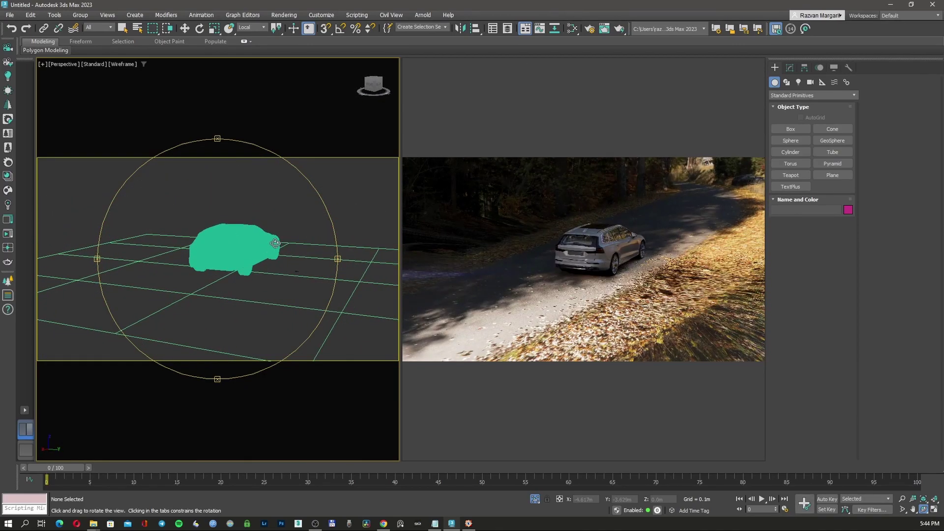
{"action": "scroll", "coordinate": [276, 243], "scroll_direction": "up", "scroll_amount": 5}
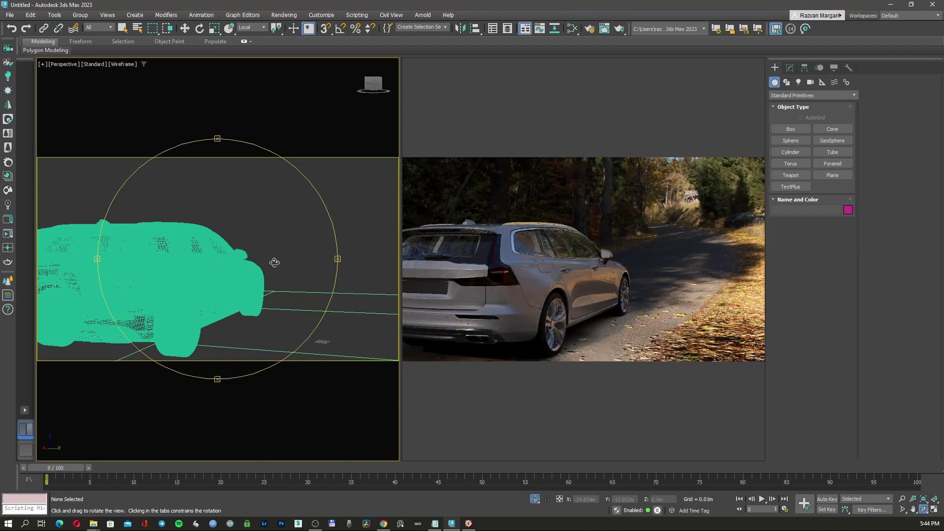
{"action": "left_click_drag", "start_coordinate": [270, 264], "coordinate": [228, 274]}
{"action": "right_click", "coordinate": [248, 269]}
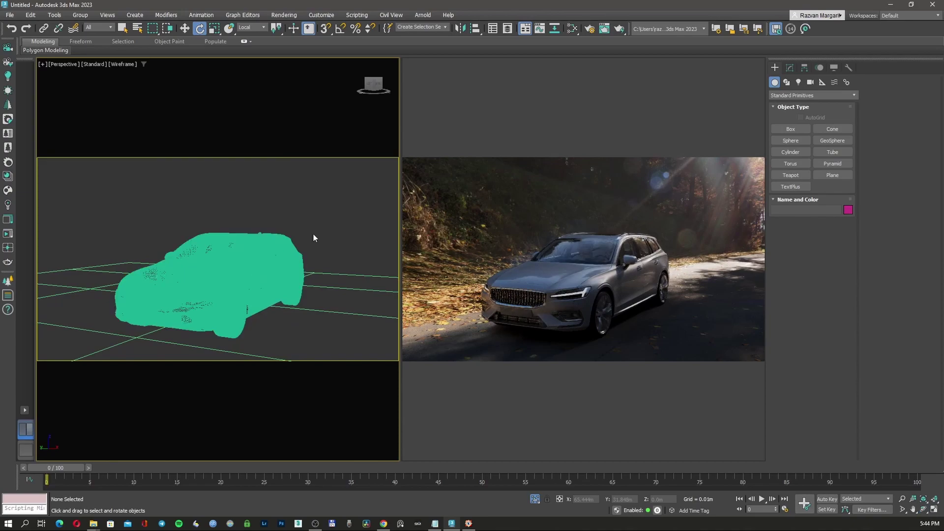
- Assign the backplate bitmap Map #43 as the direct visibility override in the Corona scene environment settings
{"action": "key", "text": "m"}
{"action": "left_click_drag", "start_coordinate": [86, 119], "coordinate": [112, 115]}
{"action": "left_click_drag", "start_coordinate": [166, 44], "coordinate": [170, 52]}
{"action": "key", "text": "F10"}
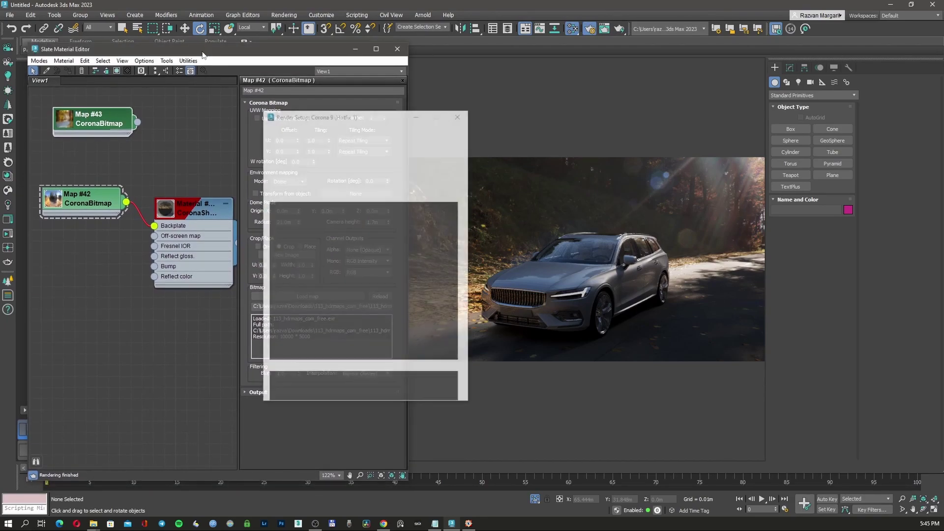
{"action": "left_click_drag", "start_coordinate": [506, 105], "coordinate": [605, 74]}
{"action": "scroll", "coordinate": [536, 276], "scroll_direction": "down", "scroll_amount": 3}
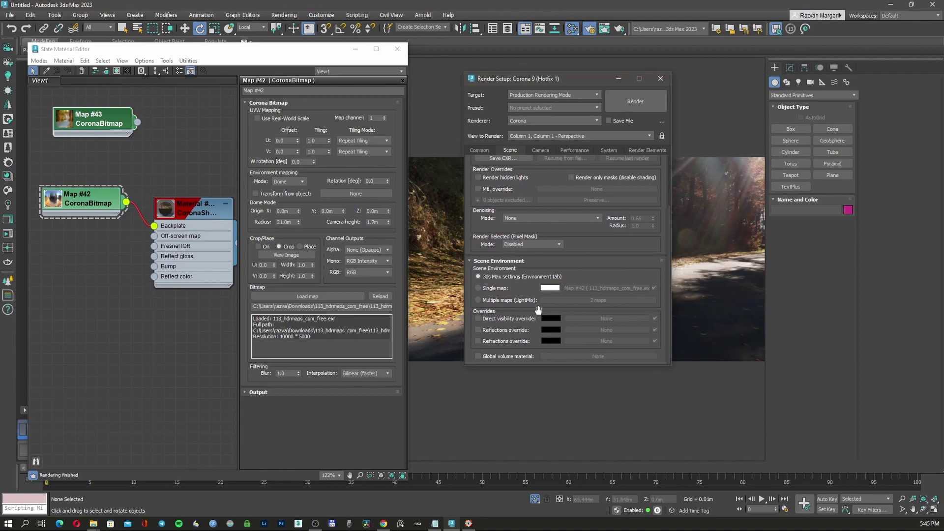
{"action": "left_click", "coordinate": [507, 319]}
{"action": "left_click_drag", "start_coordinate": [137, 122], "coordinate": [608, 319]}
{"action": "left_click", "coordinate": [553, 252]}
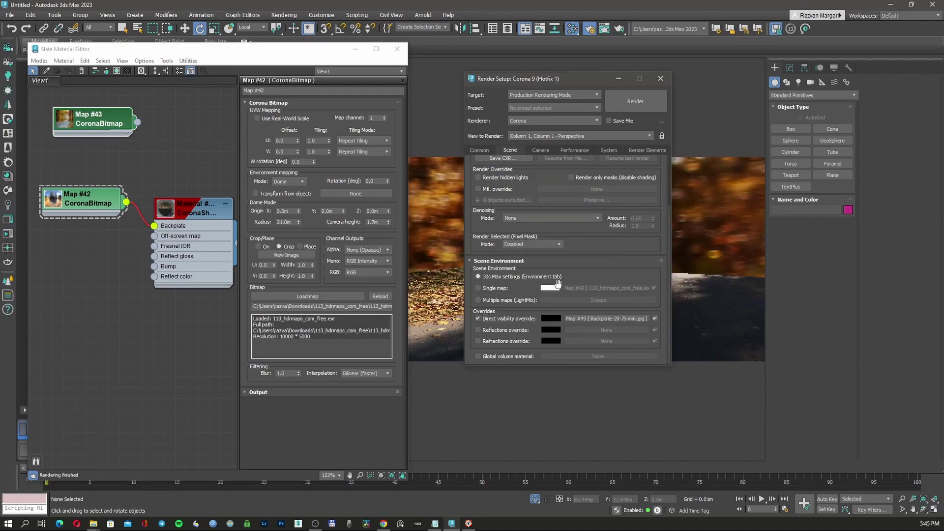
- Set the environment mapping mode of the backplate bitmap Map #43 to Screen
{"action": "left_click", "coordinate": [119, 129]}
{"action": "left_click_drag", "start_coordinate": [120, 129], "coordinate": [129, 129]}
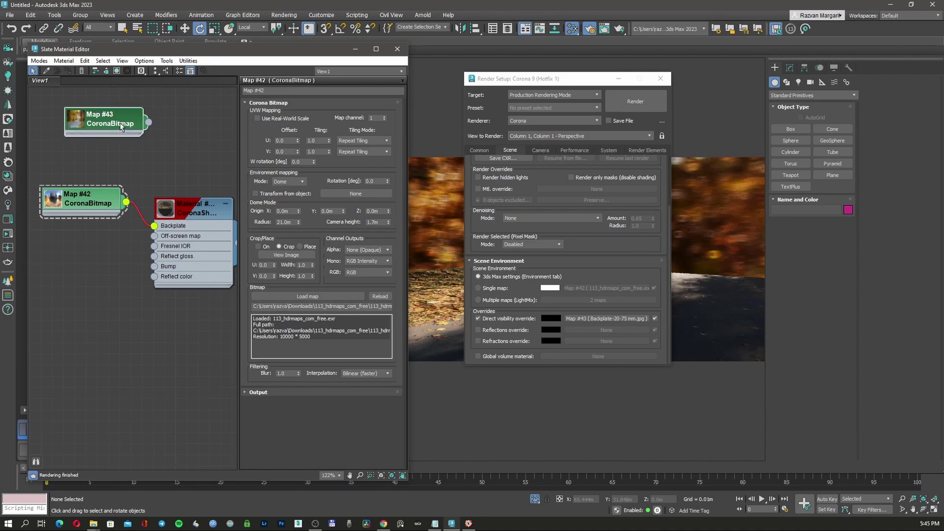
{"action": "left_click_drag", "start_coordinate": [524, 81], "coordinate": [290, 124]}
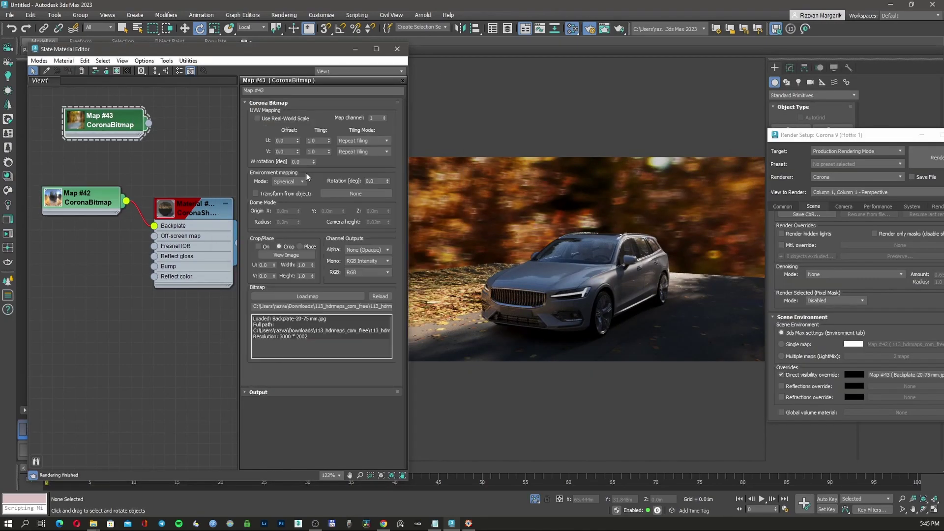
{"action": "left_click", "coordinate": [292, 182]}
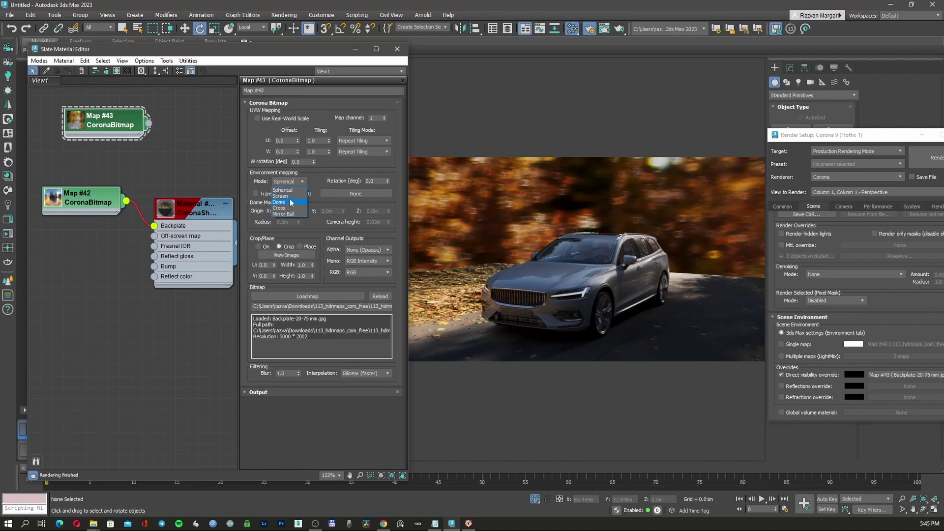
{"action": "left_click", "coordinate": [291, 195]}
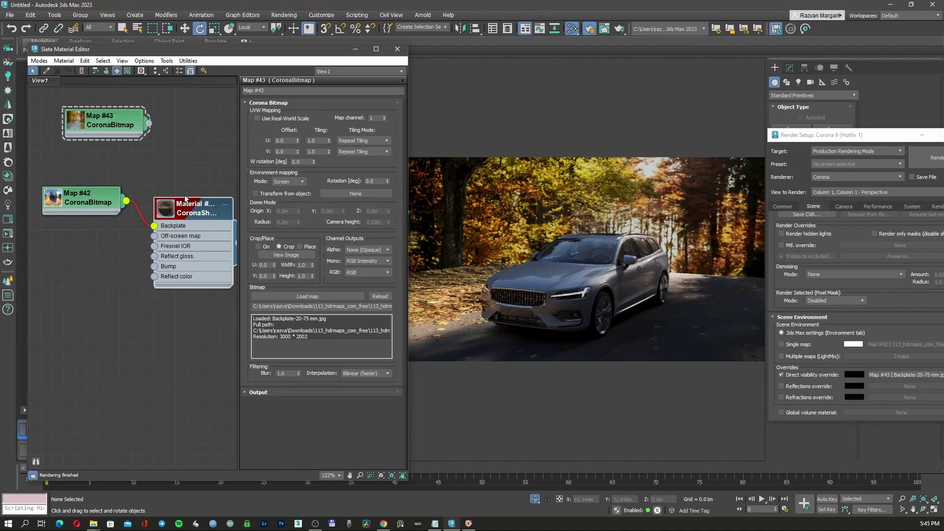
- Connect the backplate bitmap Map #43 to the Backplate input of the shadow catcher material in place of the HDRI
{"action": "left_click_drag", "start_coordinate": [185, 198], "coordinate": [185, 189]}
{"action": "mouse_move", "coordinate": [93, 201]}
{"action": "left_mouse_down"}
{"action": "mouse_move", "coordinate": [74, 201]}
{"action": "mouse_move", "coordinate": [82, 201]}
{"action": "left_mouse_up"}
{"action": "double_click", "coordinate": [198, 203]}
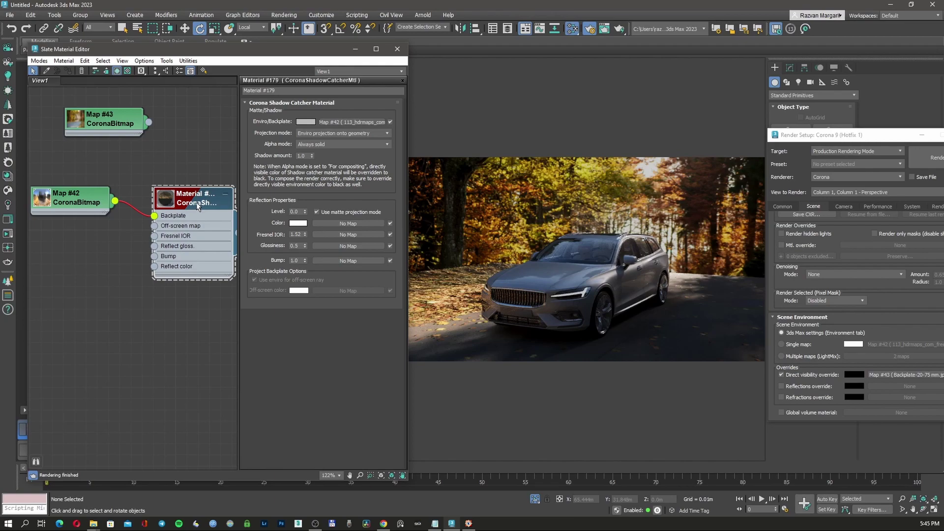
{"action": "mouse_move", "coordinate": [700, 306]}
{"action": "left_click_drag", "start_coordinate": [113, 122], "coordinate": [154, 216]}
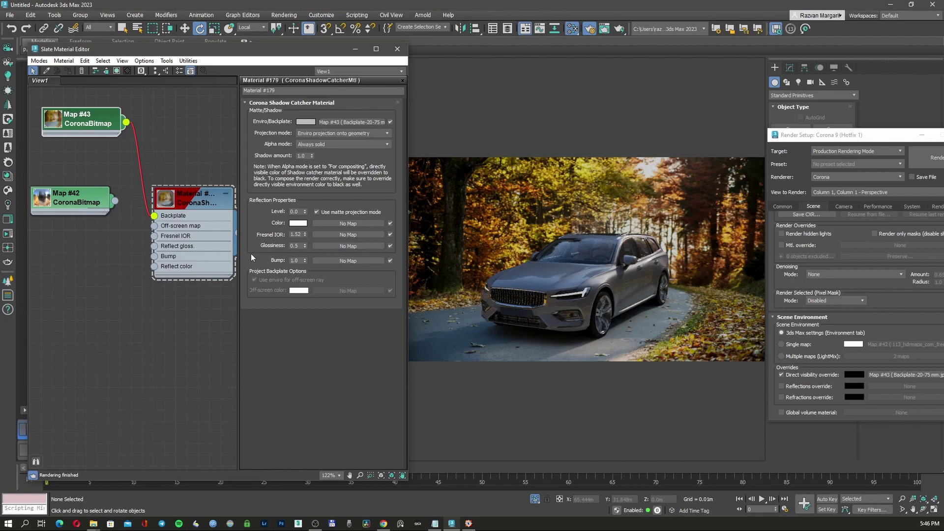
{"action": "mouse_move", "coordinate": [542, 189]}
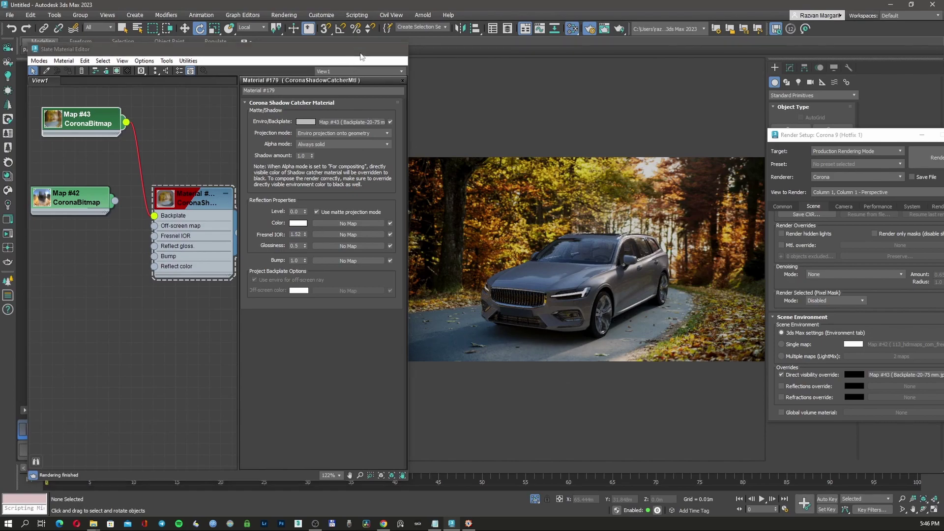
{"action": "left_click", "coordinate": [398, 49]}
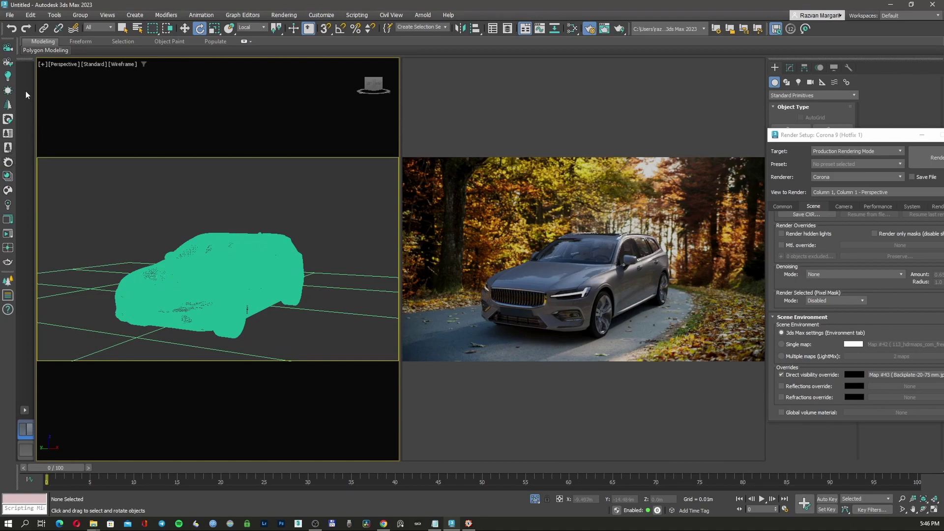
- Create a Corona camera from the current view and get the render setup out of the way
{"action": "left_click", "coordinate": [7, 62]}
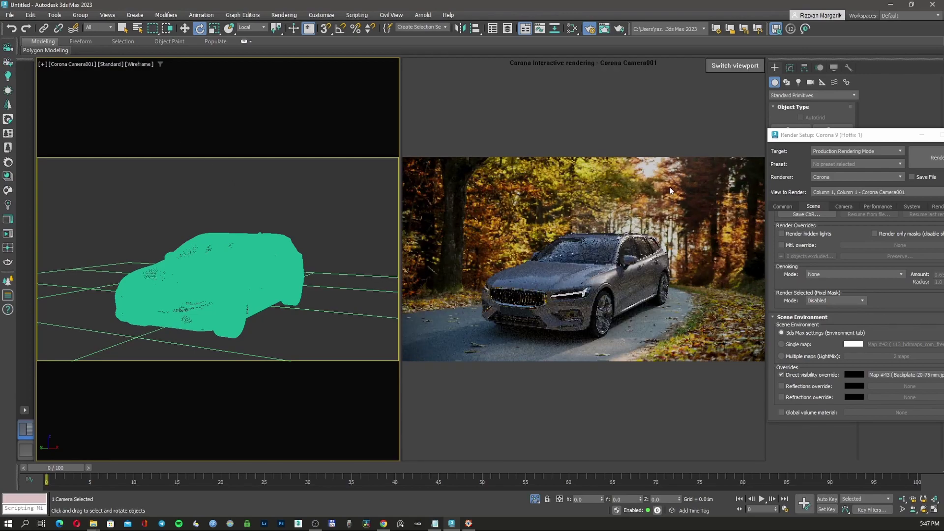
{"action": "left_click_drag", "start_coordinate": [884, 138], "coordinate": [822, 145]}
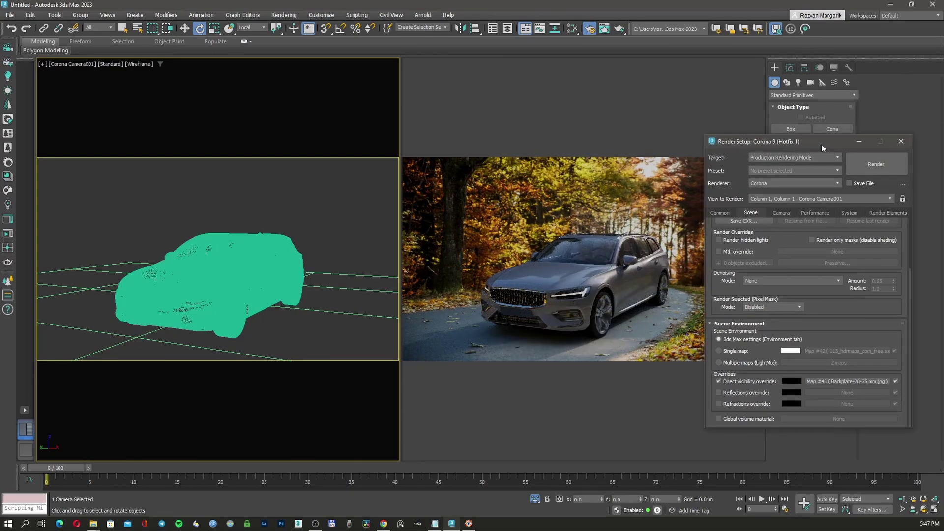
{"action": "left_click", "coordinate": [860, 143]}
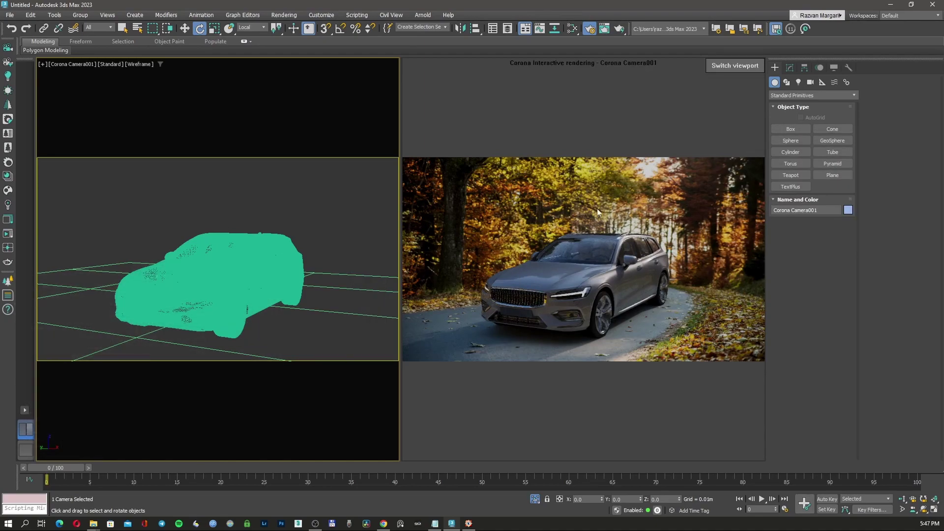
- Check the focal length in the backplate bitmap's file name and set the Corona camera's focal length to 75 mm
{"action": "left_click", "coordinate": [525, 287]}
{"action": "key", "text": "m"}
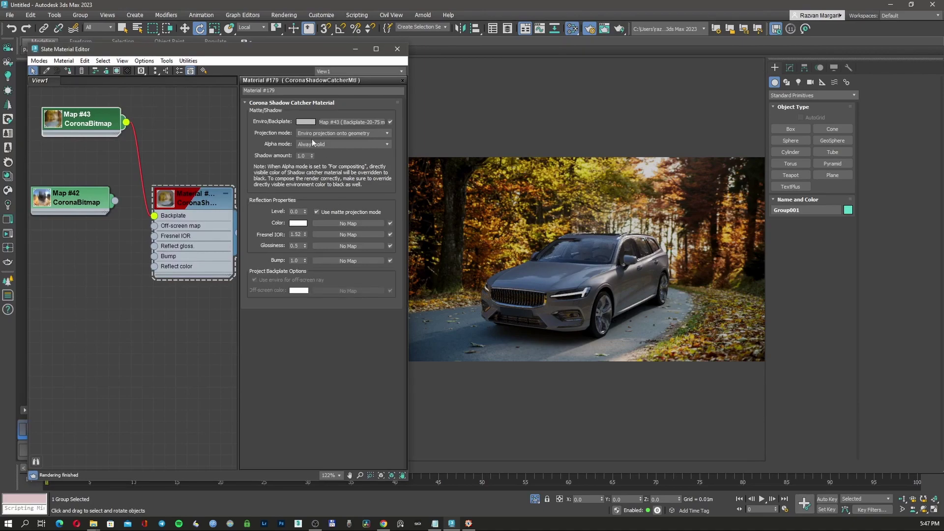
{"action": "double_click", "coordinate": [98, 125]}
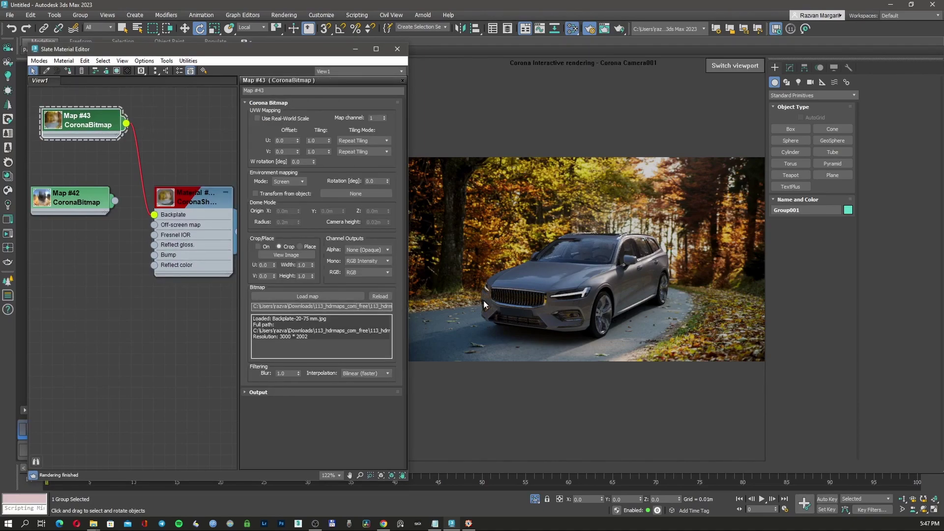
{"action": "left_click_drag", "start_coordinate": [482, 305], "coordinate": [482, 305]}
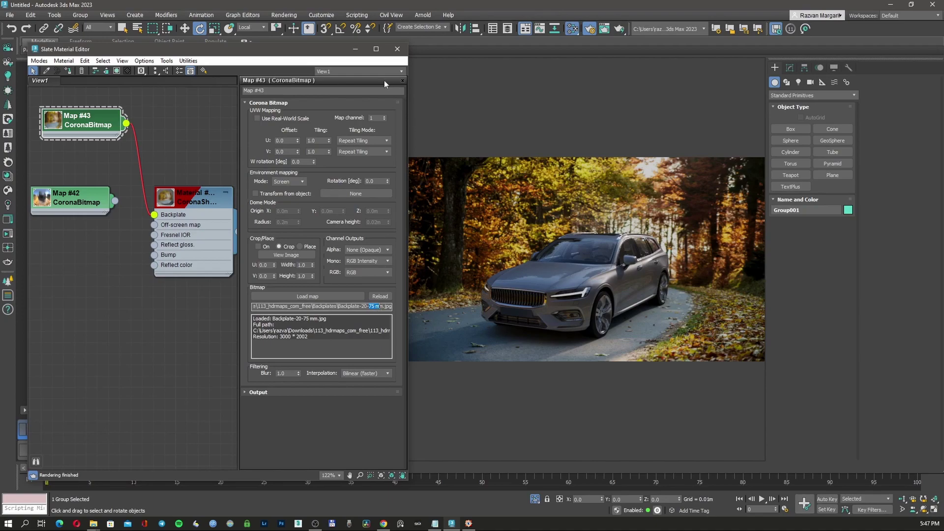
{"action": "key", "text": "m"}
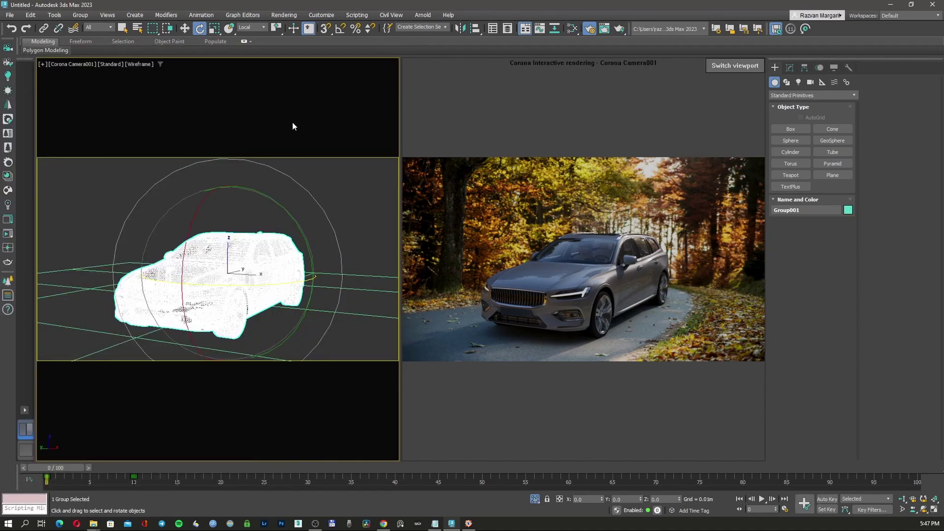
{"action": "left_click", "coordinate": [67, 64]}
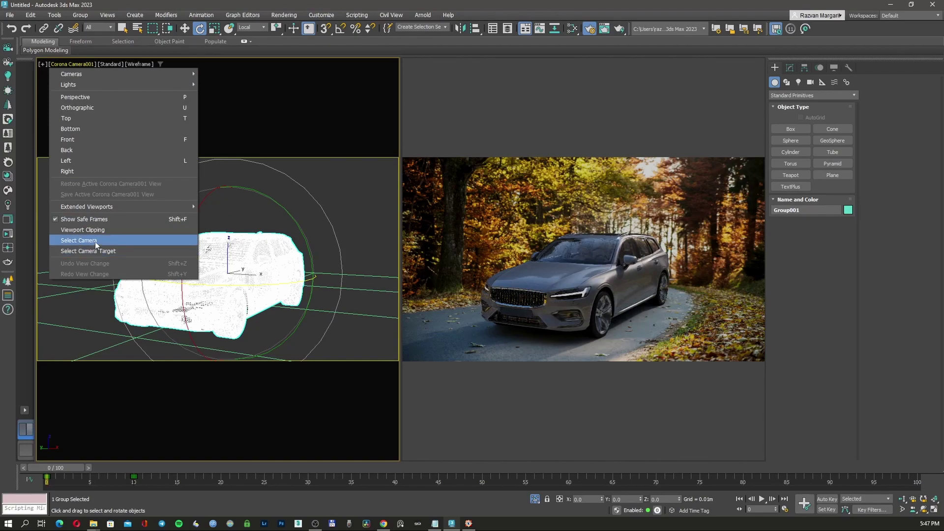
{"action": "left_click", "coordinate": [95, 241]}
{"action": "left_click", "coordinate": [791, 68]}
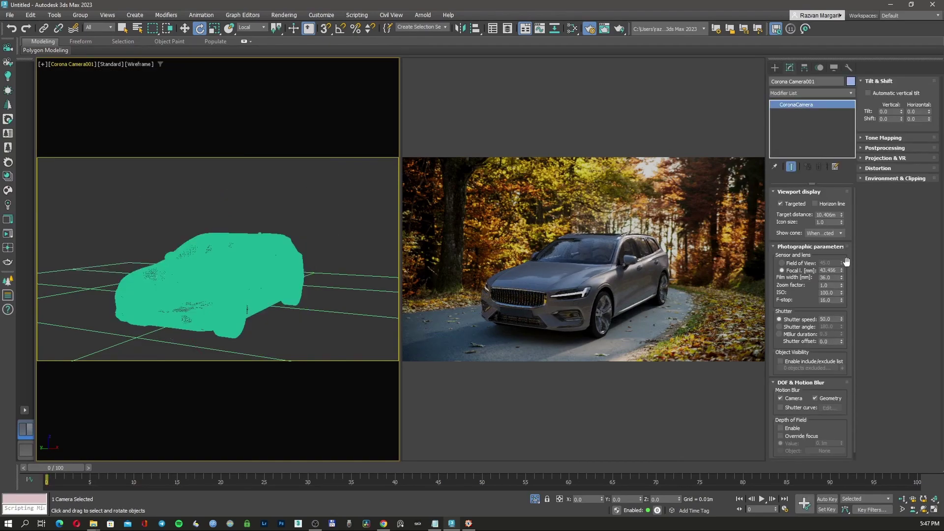
{"action": "left_click", "coordinate": [801, 264]}
{"action": "left_click", "coordinate": [803, 270]}
{"action": "double_click", "coordinate": [833, 270]}
{"action": "type", "text": "75"}
{"action": "key", "text": "Return"}
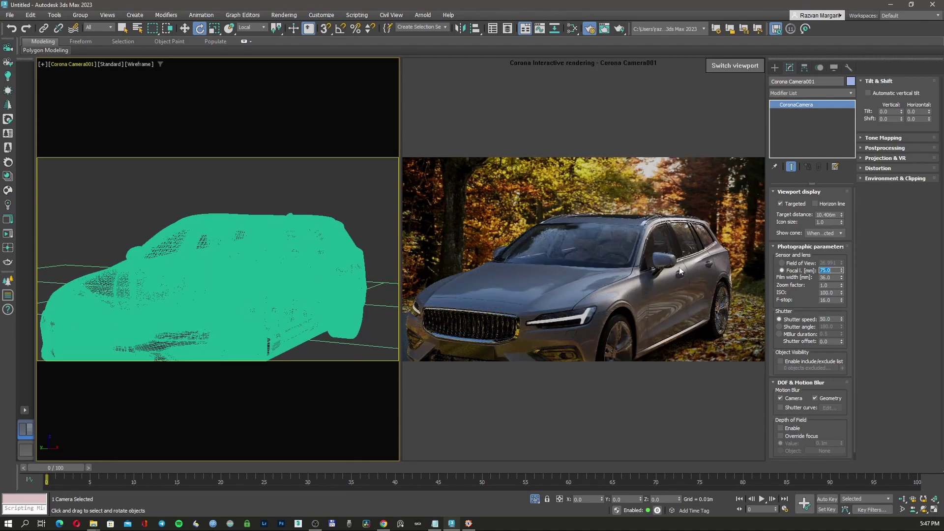
- Dolly the camera back, then truck and orbit it so the whole car sits on the backplate road
{"action": "left_click", "coordinate": [903, 500]}
{"action": "left_click", "coordinate": [312, 263]}
{"action": "left_click_drag", "start_coordinate": [331, 260], "coordinate": [323, 298]}
{"action": "left_click", "coordinate": [912, 509]}
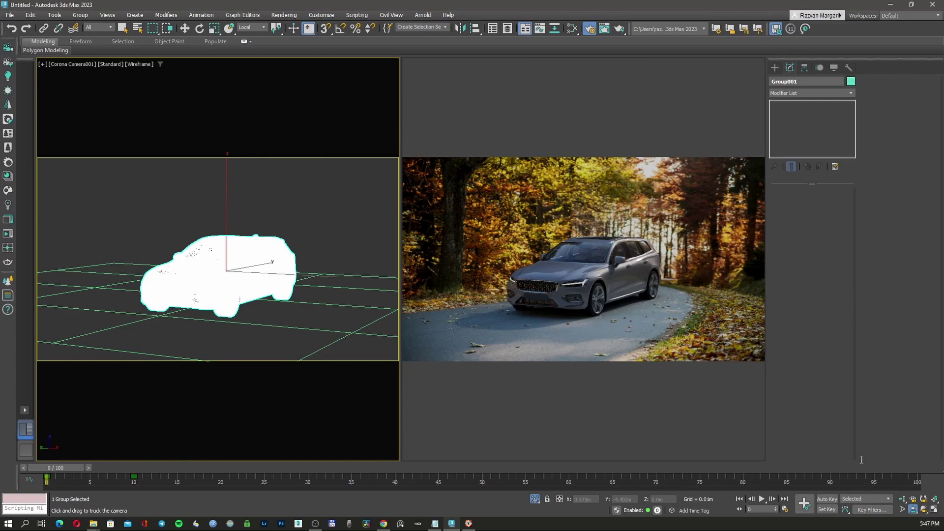
{"action": "left_click", "coordinate": [924, 510]}
{"action": "mouse_move", "coordinate": [268, 284]}
{"action": "left_mouse_down"}
{"action": "mouse_move", "coordinate": [249, 270]}
{"action": "mouse_move", "coordinate": [254, 283]}
{"action": "left_mouse_up"}
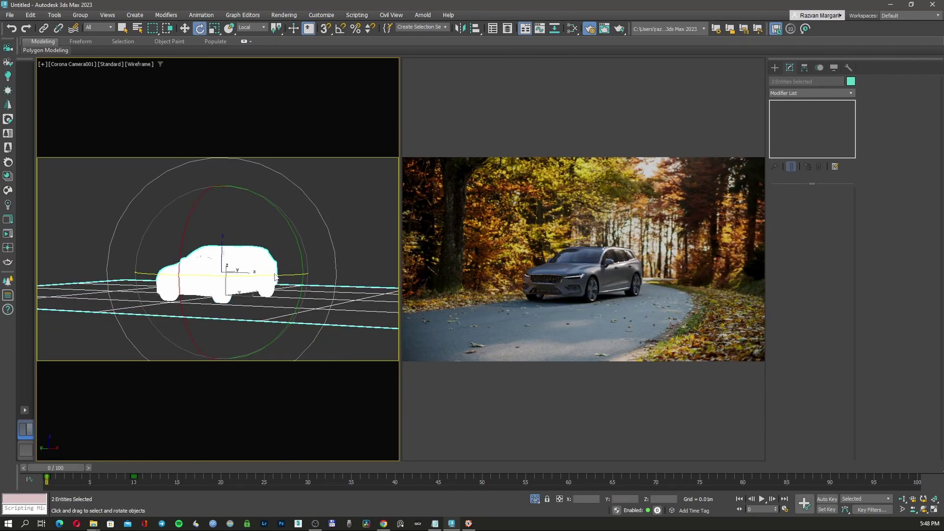
{"action": "right_click", "coordinate": [275, 271]}
- Move the car and ground plane onto the left part of the road and orbit the camera to match the backplate's perspective
{"action": "left_click", "coordinate": [283, 280]}
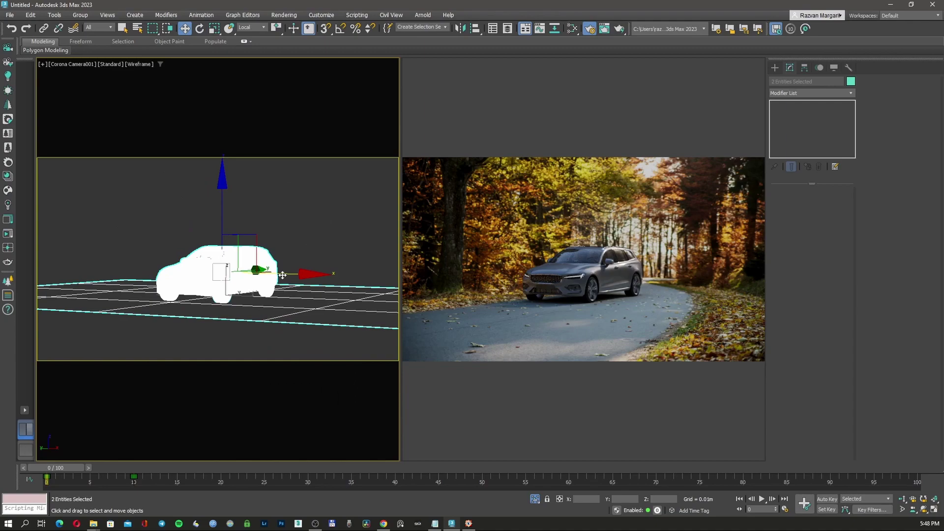
{"action": "left_click_drag", "start_coordinate": [249, 268], "coordinate": [219, 279]}
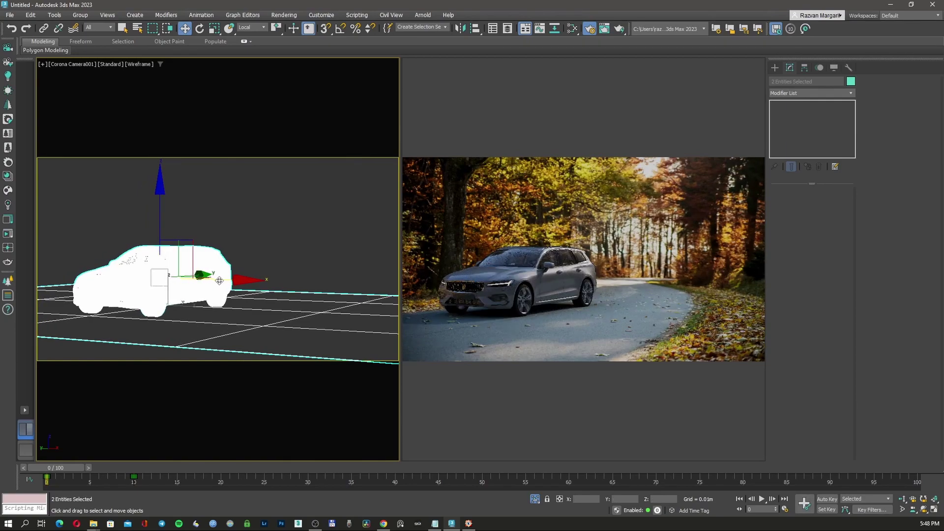
{"action": "left_click", "coordinate": [924, 509]}
{"action": "left_click_drag", "start_coordinate": [348, 343], "coordinate": [260, 298]}
{"action": "middle_click_drag", "start_coordinate": [260, 298], "coordinate": [265, 309]}
{"action": "left_click_drag", "start_coordinate": [266, 309], "coordinate": [233, 297]}
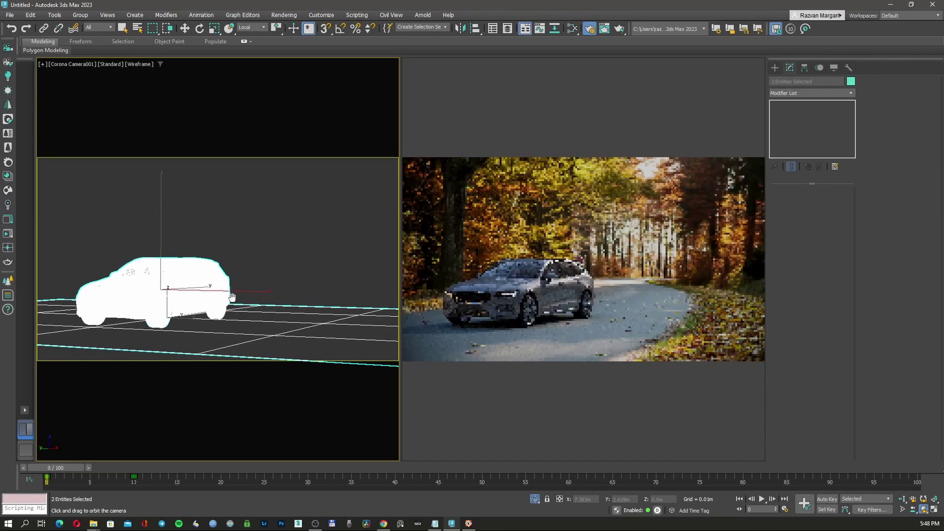
- Set the scene environment to the 113_hdrmaps_com_free single map and enable the reflections override with an instance of that map
{"action": "left_click", "coordinate": [553, 275]}
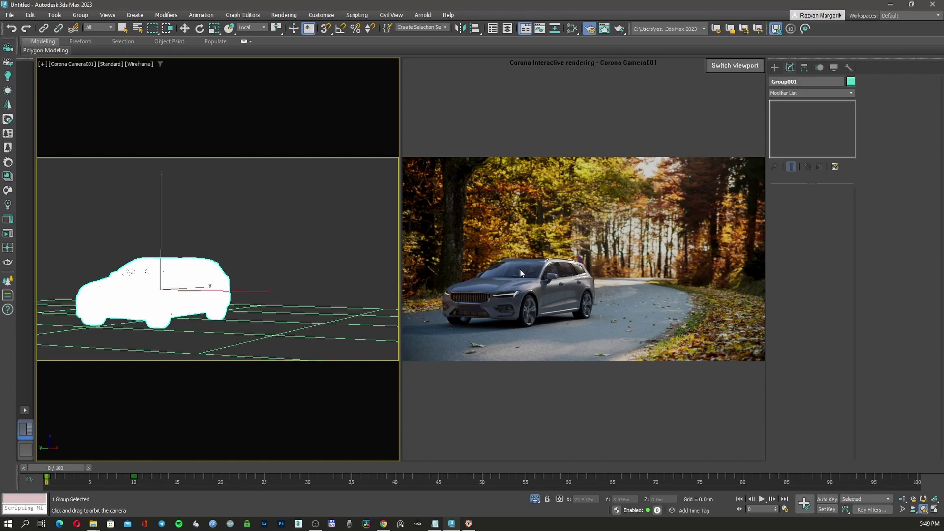
{"action": "key", "text": "F10"}
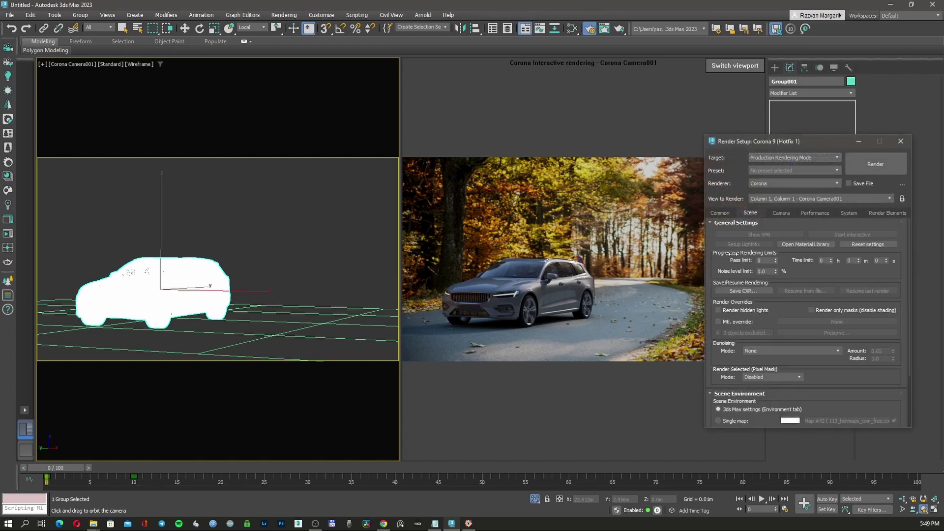
{"action": "left_click_drag", "start_coordinate": [796, 291], "coordinate": [795, 220]}
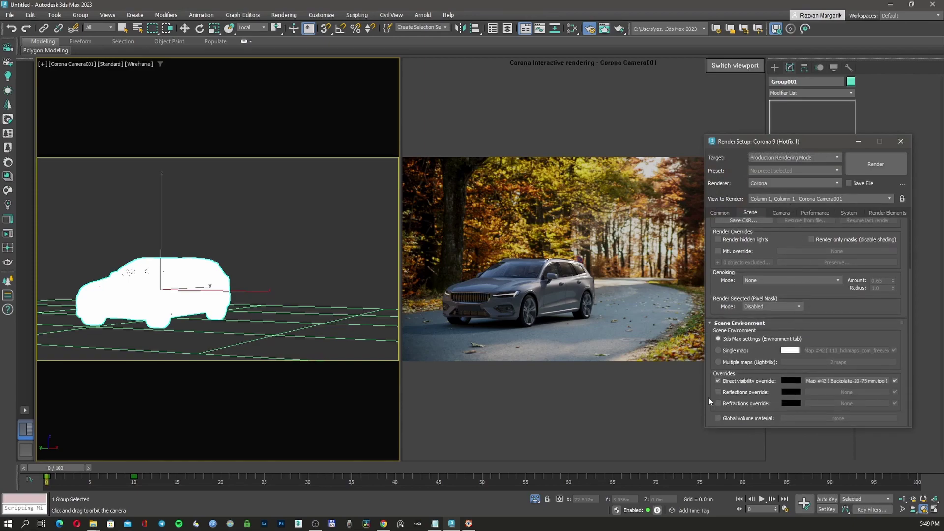
{"action": "left_click", "coordinate": [744, 393]}
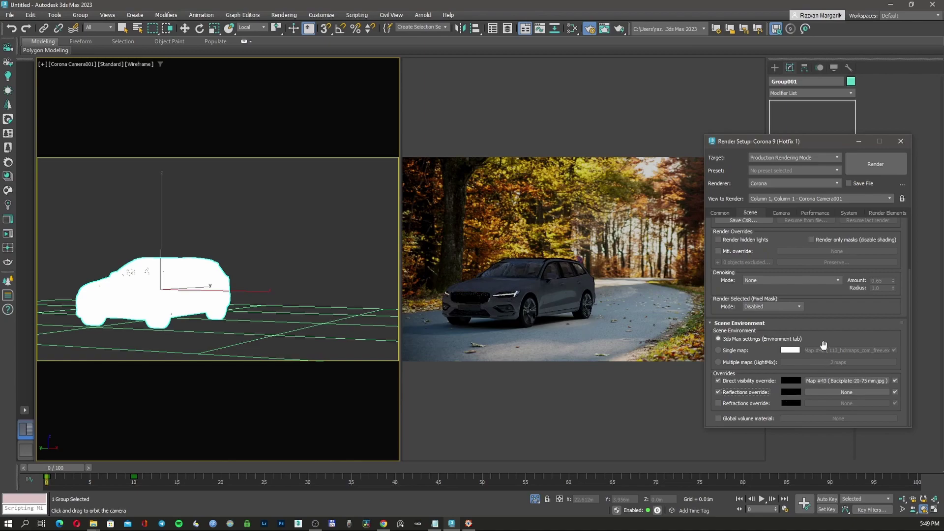
{"action": "left_click", "coordinate": [737, 350]}
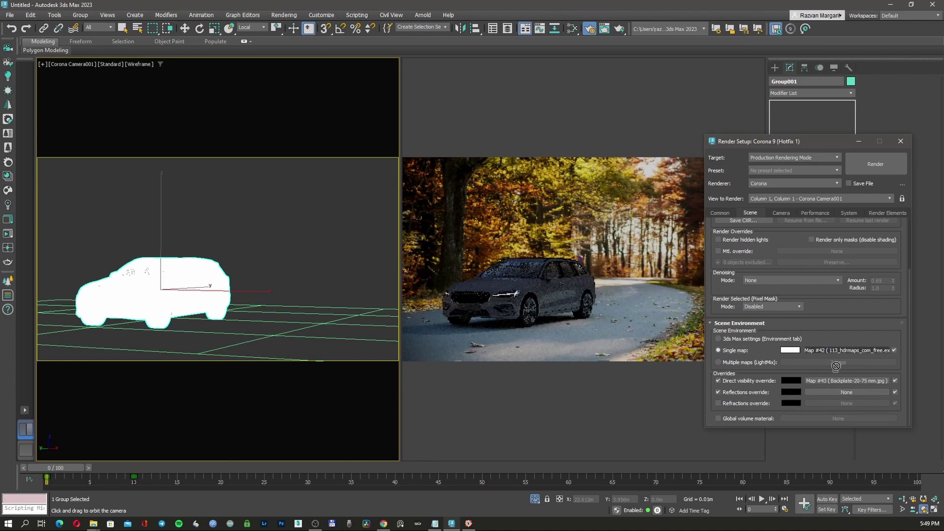
{"action": "left_click_drag", "start_coordinate": [830, 393], "coordinate": [830, 393]}
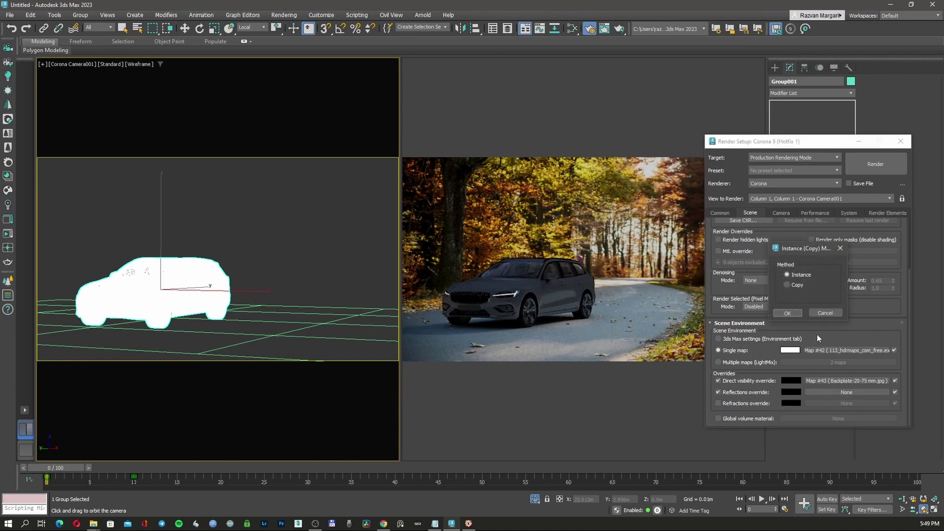
{"action": "left_click", "coordinate": [793, 315]}
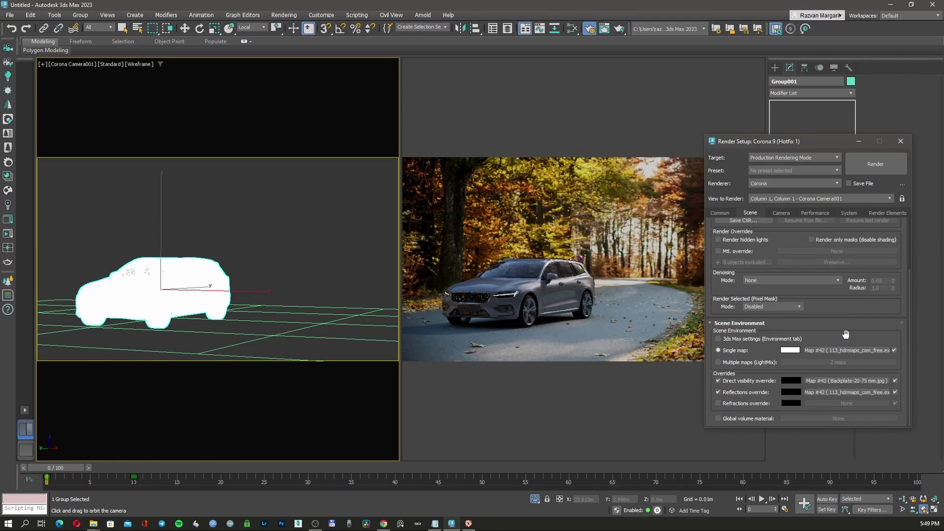
- Enable the refractions override and assign it an instance of the Backplate-20-75 mm.jpg map
{"action": "left_click", "coordinate": [752, 403]}
{"action": "left_click_drag", "start_coordinate": [815, 395], "coordinate": [846, 403]}
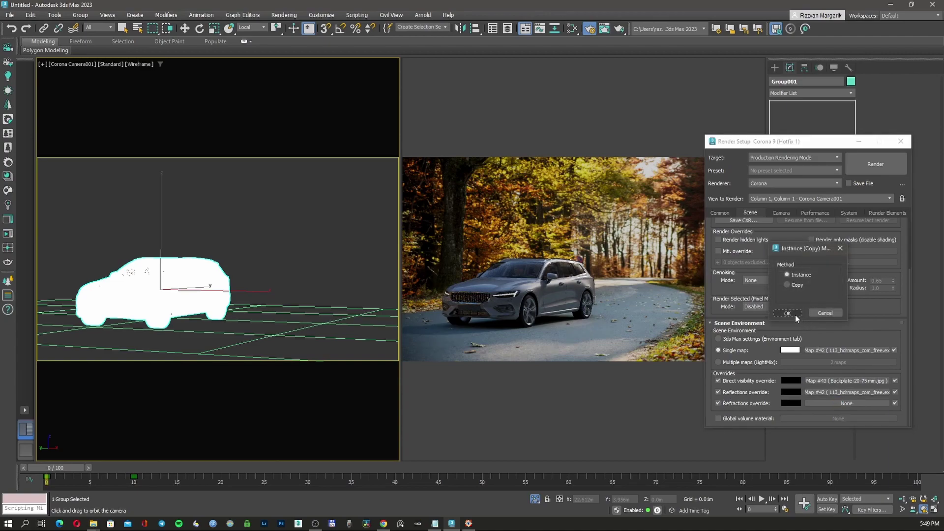
{"action": "left_click", "coordinate": [793, 313]}
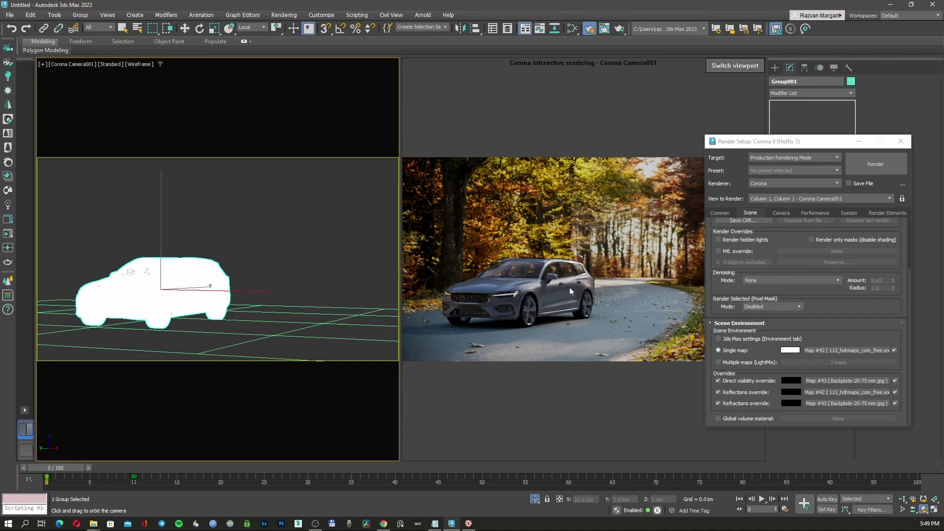
- Go to frame 5 and enable camera and geometry motion blur in the render settings
{"action": "left_click_drag", "start_coordinate": [781, 142], "coordinate": [733, 125]}
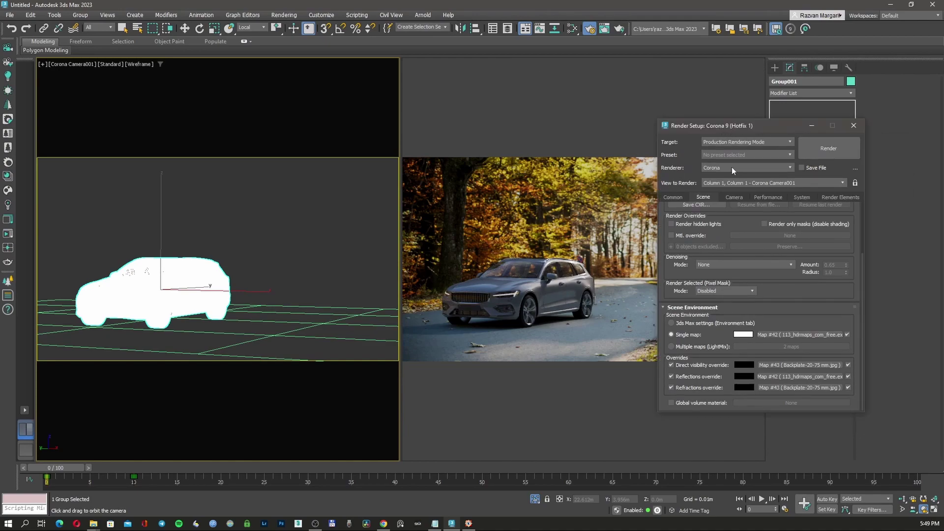
{"action": "left_click", "coordinate": [669, 198]}
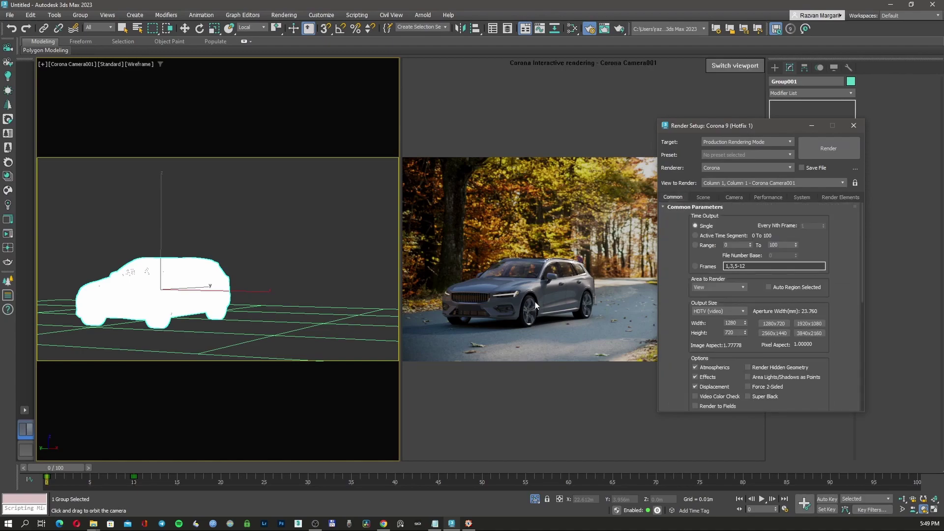
{"action": "left_click_drag", "start_coordinate": [62, 467], "coordinate": [104, 466]}
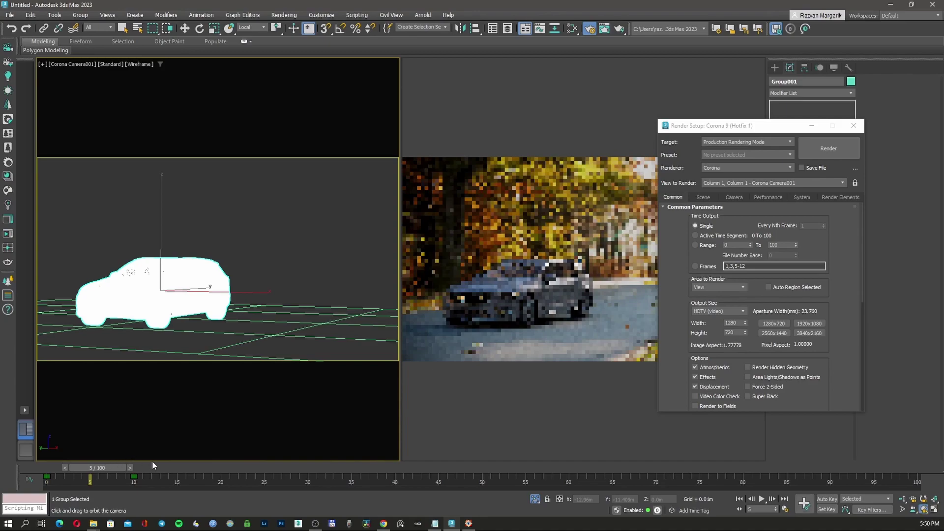
{"action": "left_click", "coordinate": [733, 197]}
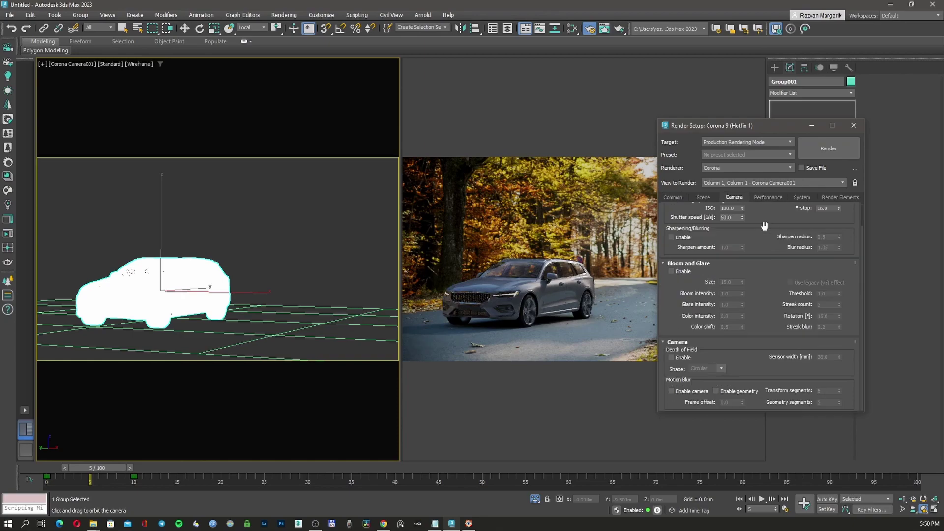
{"action": "left_click", "coordinate": [692, 390]}
{"action": "left_click", "coordinate": [732, 392]}
{"action": "left_click", "coordinate": [811, 126]}
- On the Corona camera, turn off camera motion blur and leave only geometry motion blur on
{"action": "left_click", "coordinate": [243, 131]}
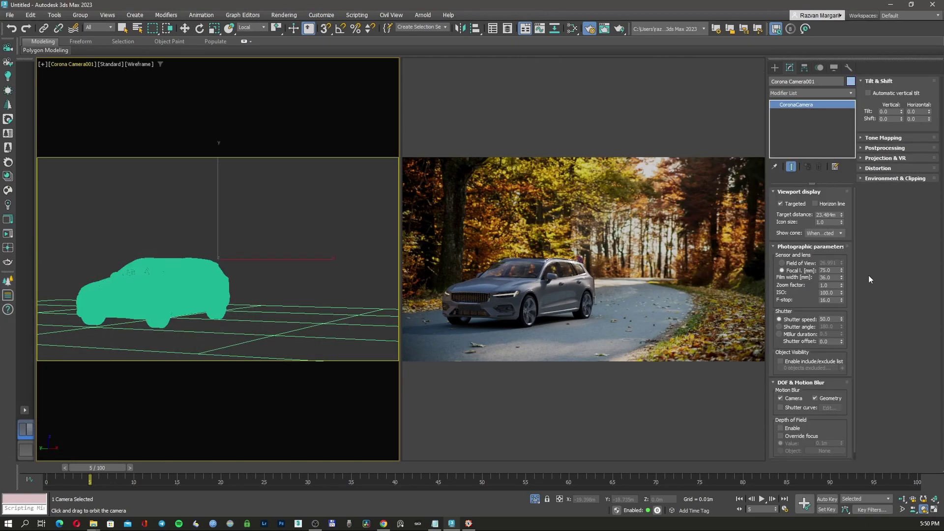
{"action": "scroll", "coordinate": [807, 294], "scroll_direction": "down", "scroll_amount": 1}
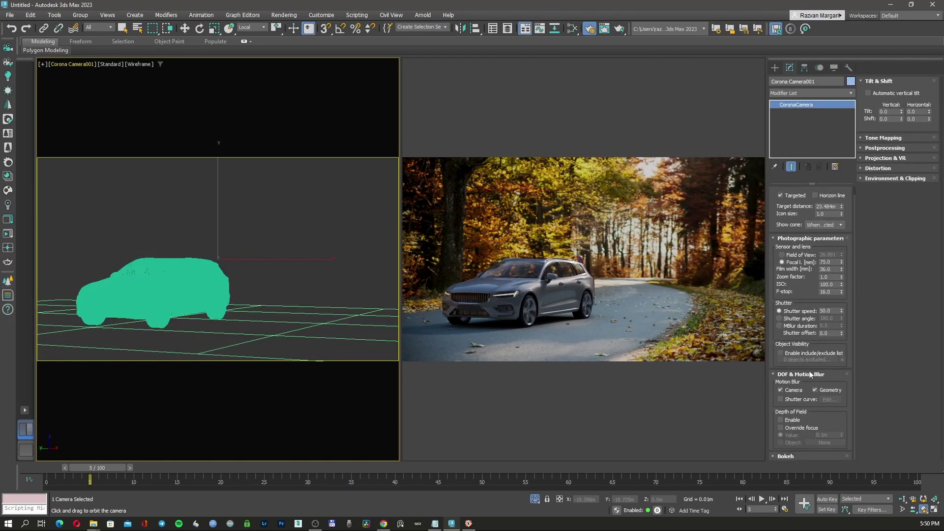
{"action": "left_click", "coordinate": [779, 390]}
{"action": "left_click", "coordinate": [815, 390]}
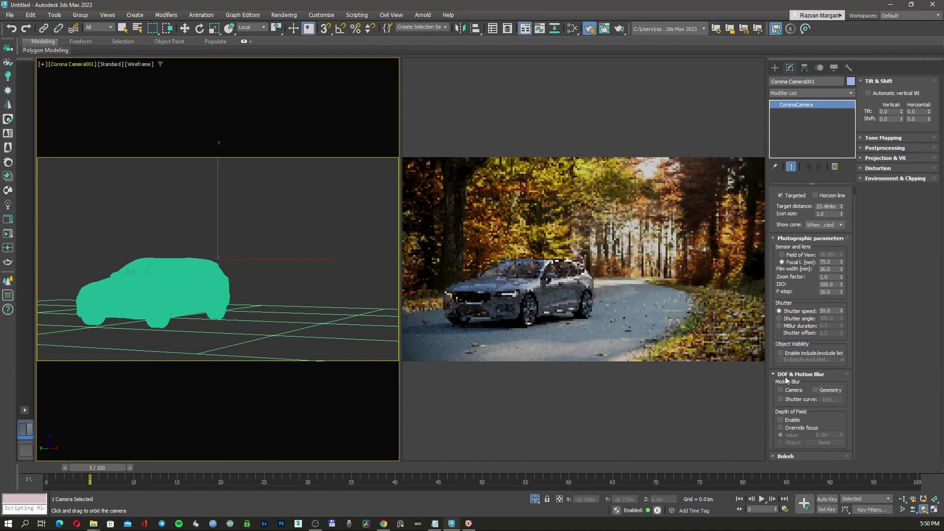
{"action": "left_click", "coordinate": [818, 391]}
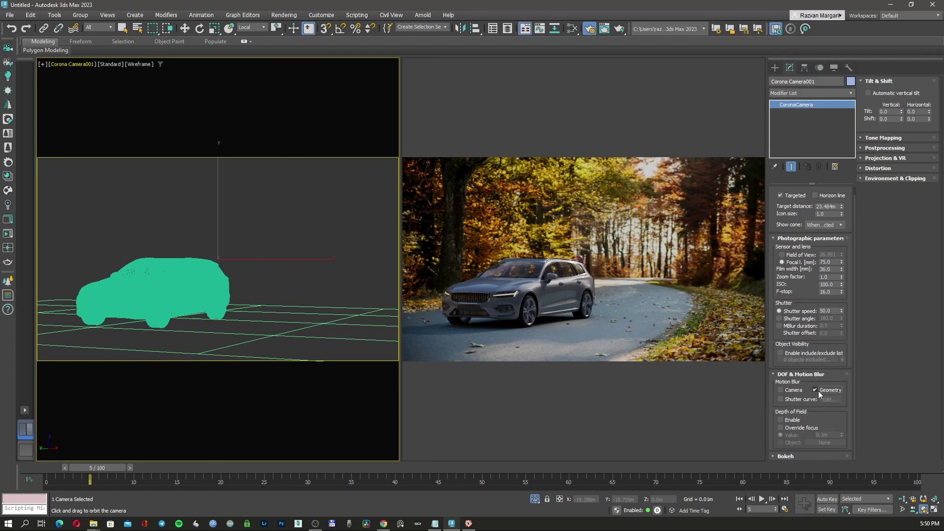
- Examine the car's motion blur in the interactive render and the Corona camera's shutter and motion blur parameters
{"action": "left_click", "coordinate": [541, 309]}
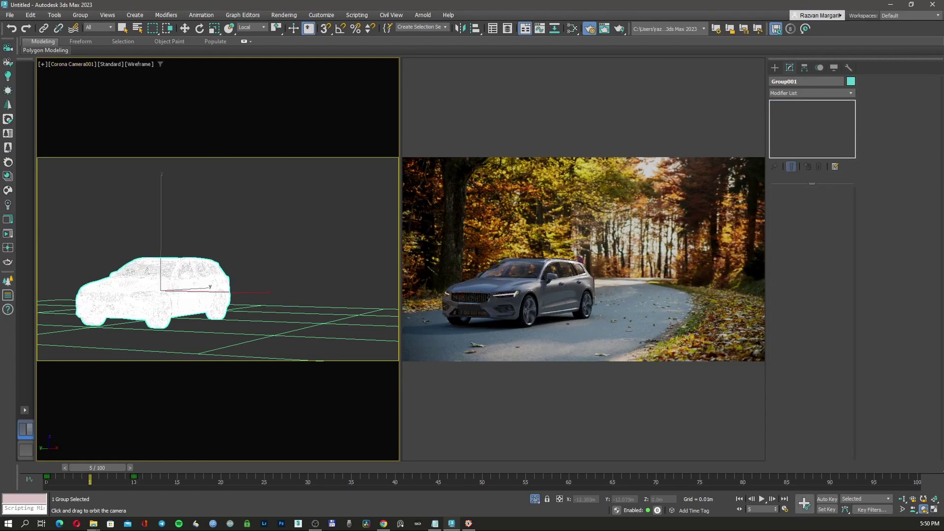
{"action": "key", "text": "F10"}
{"action": "left_click", "coordinate": [811, 126]}
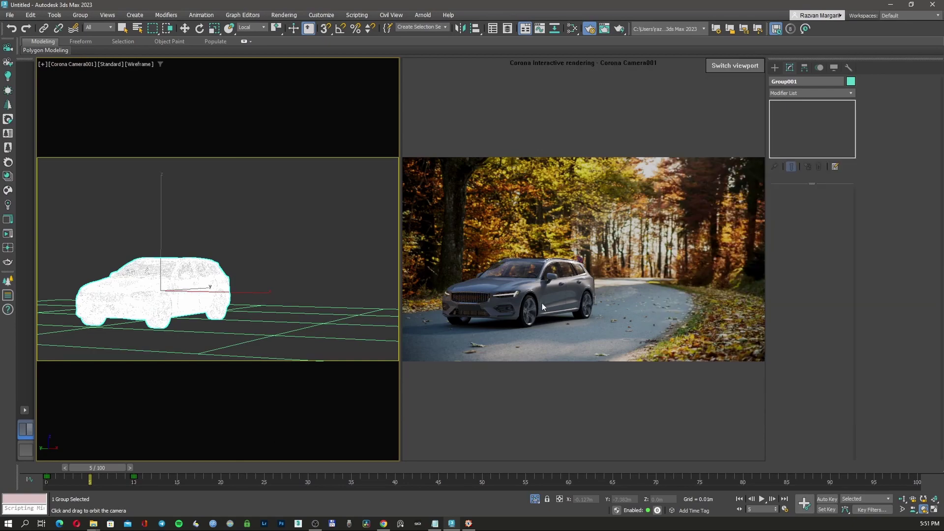
{"action": "left_click", "coordinate": [64, 64]}
{"action": "left_click", "coordinate": [79, 266]}
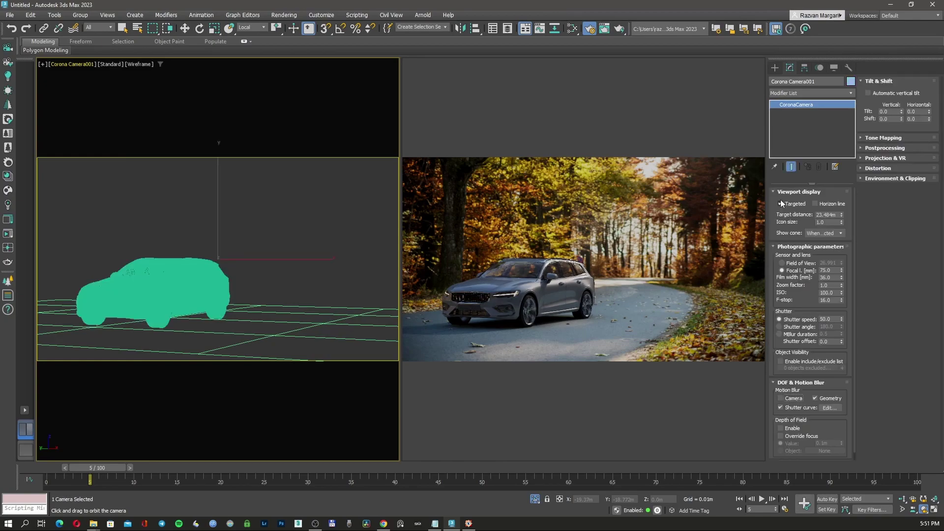
{"action": "left_click_drag", "start_coordinate": [817, 354], "coordinate": [817, 347]}
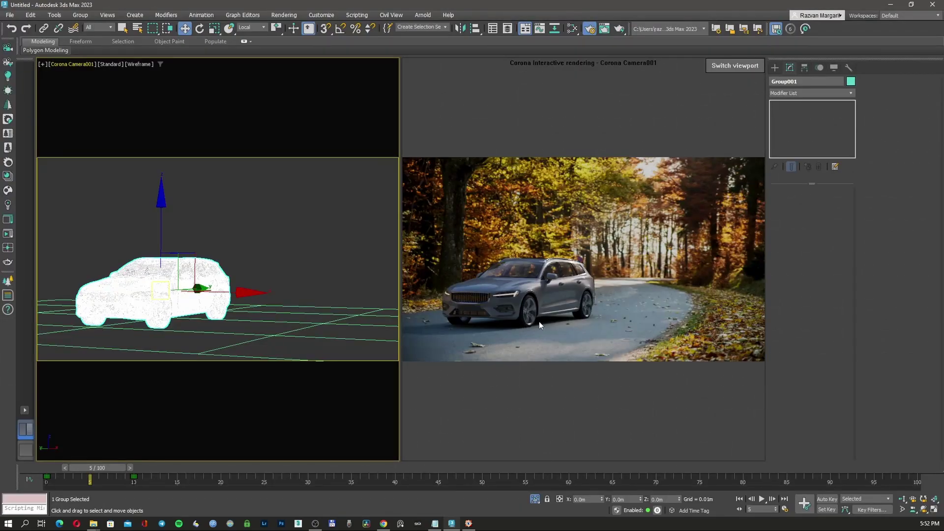
- Open the car group so its individual parts can be selected
{"action": "left_click", "coordinate": [273, 269]}
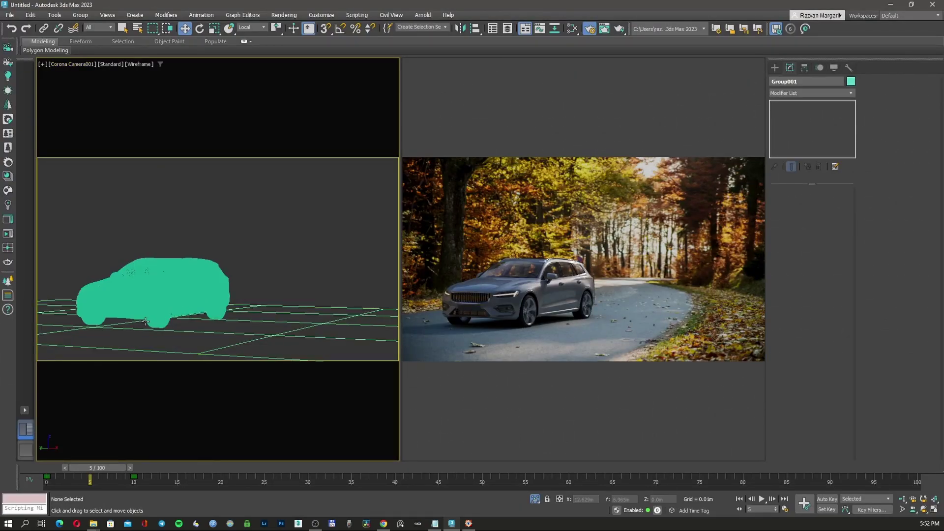
{"action": "left_click", "coordinate": [161, 321]}
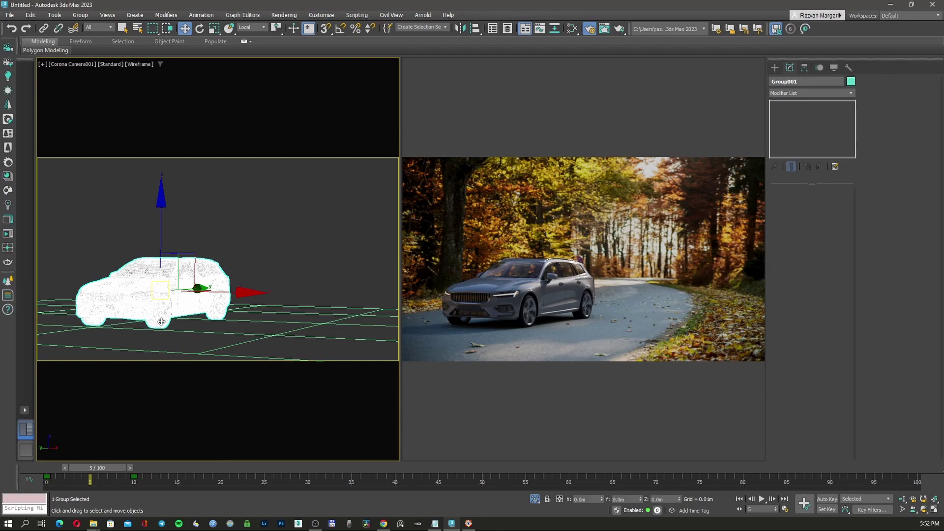
{"action": "mouse_move", "coordinate": [540, 310]}
{"action": "left_click", "coordinate": [80, 15]}
{"action": "left_click", "coordinate": [93, 54]}
{"action": "left_click", "coordinate": [208, 384]}
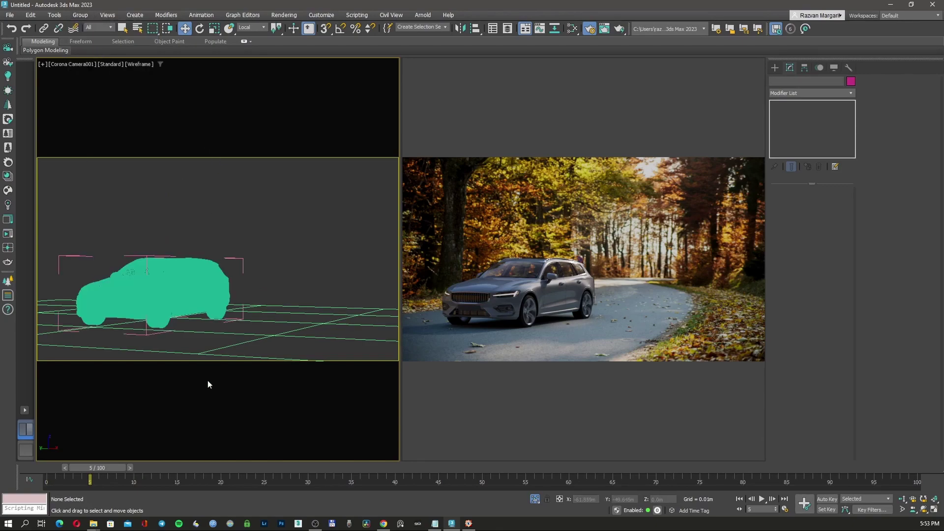
- With Auto Key on at frame 10, rotate front wheel w1 further around its local X axis
{"action": "left_click", "coordinate": [163, 314]}
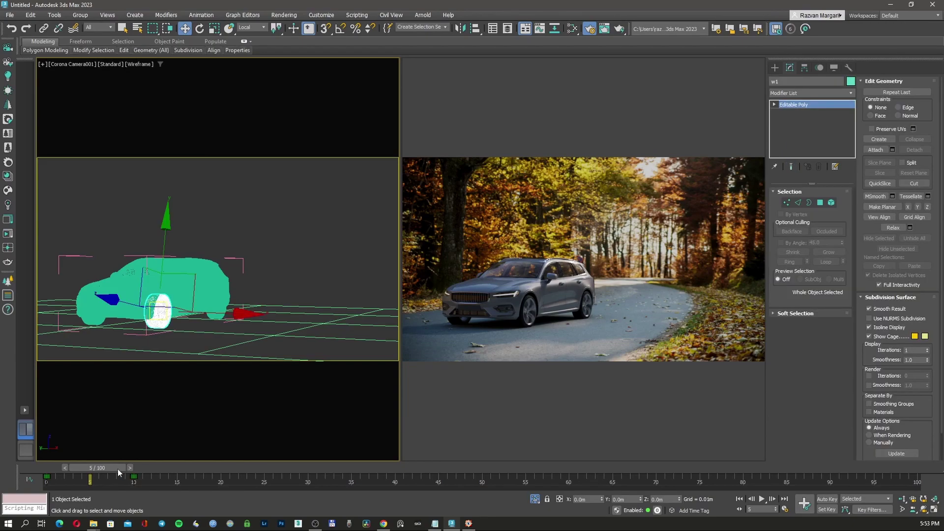
{"action": "key", "text": "n"}
{"action": "left_click_drag", "start_coordinate": [118, 468], "coordinate": [160, 467]}
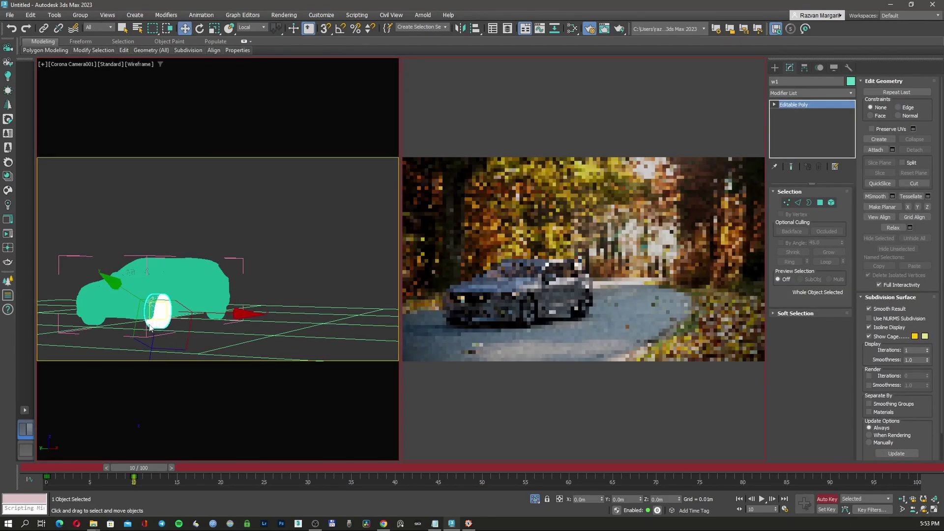
{"action": "right_click", "coordinate": [150, 328]}
{"action": "left_click", "coordinate": [158, 338]}
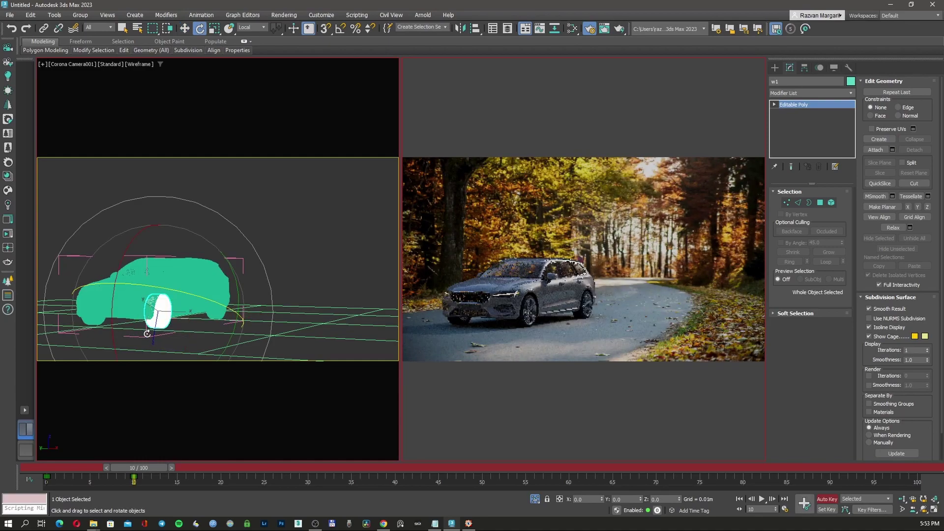
{"action": "left_click_drag", "start_coordinate": [113, 333], "coordinate": [236, 222]}
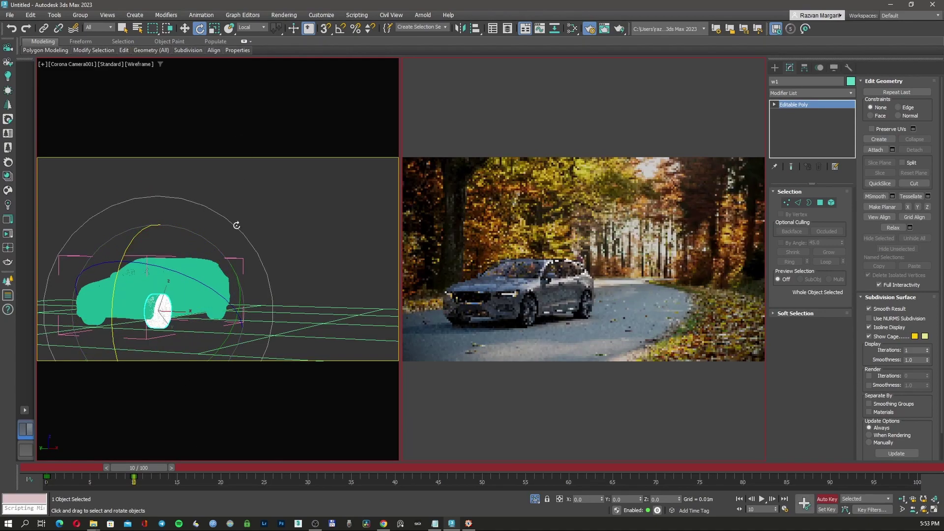
- Rotate rear wheel w4 around its local X axis at frame 10 and end the Auto Key animation
{"action": "left_click", "coordinate": [216, 313]}
{"action": "key", "text": "w"}
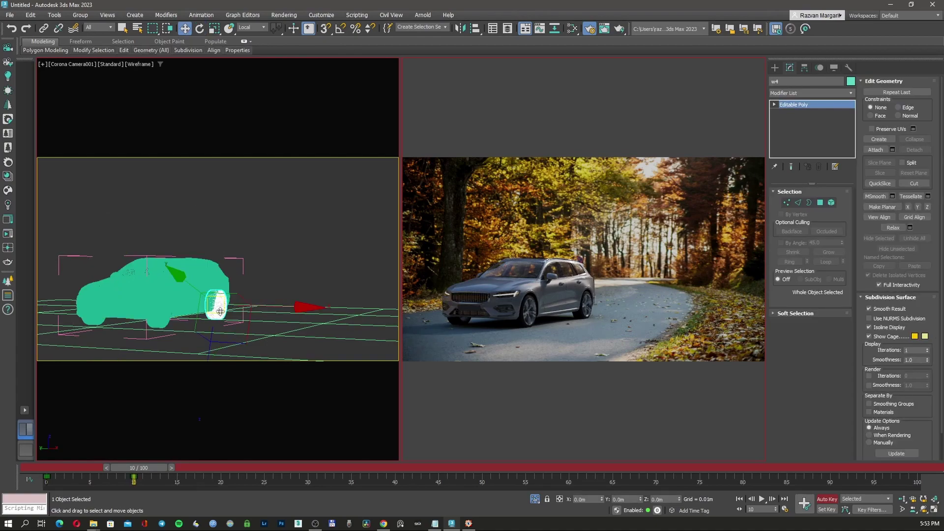
{"action": "right_click", "coordinate": [220, 313]}
{"action": "left_click", "coordinate": [235, 323]}
{"action": "left_click_drag", "start_coordinate": [186, 255], "coordinate": [245, 255]}
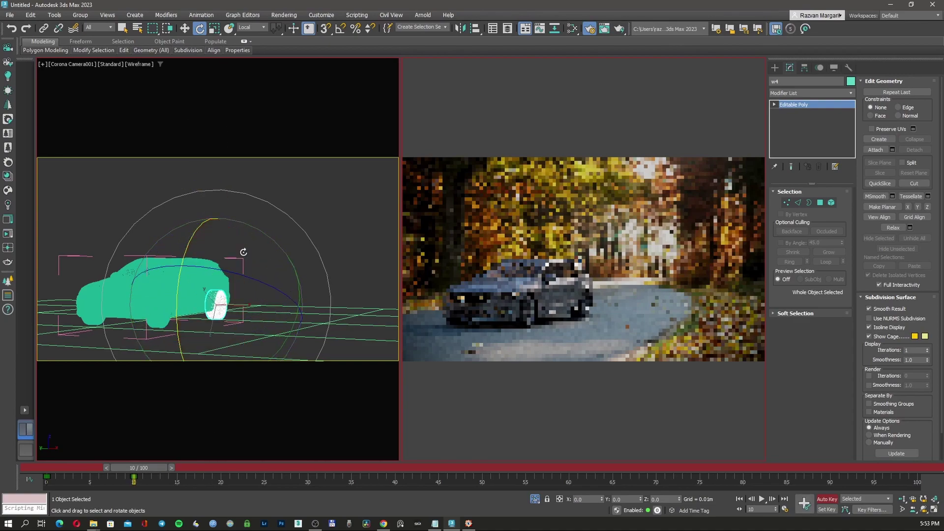
{"action": "left_click", "coordinate": [308, 177]}
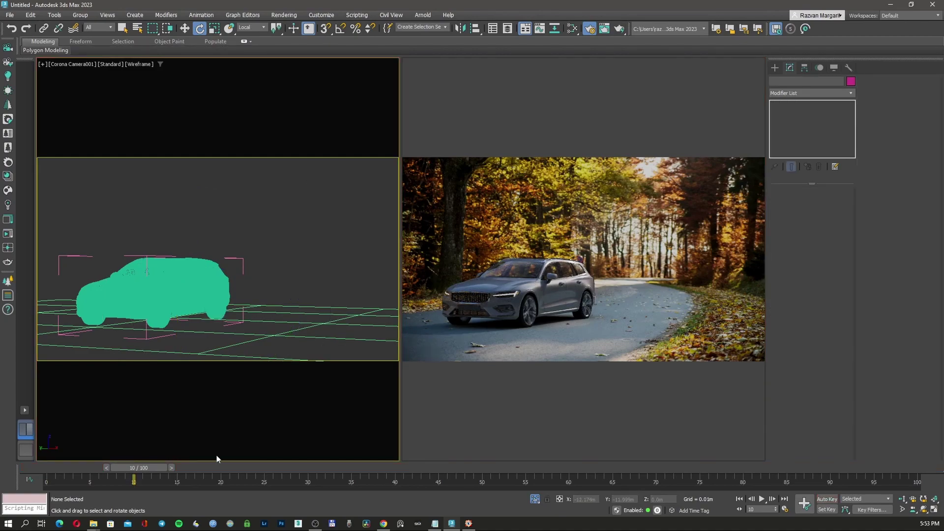
- Move the animation to frame 5 and select the Corona camera to examine its shutter speed
{"action": "left_click_drag", "start_coordinate": [152, 468], "coordinate": [113, 470]}
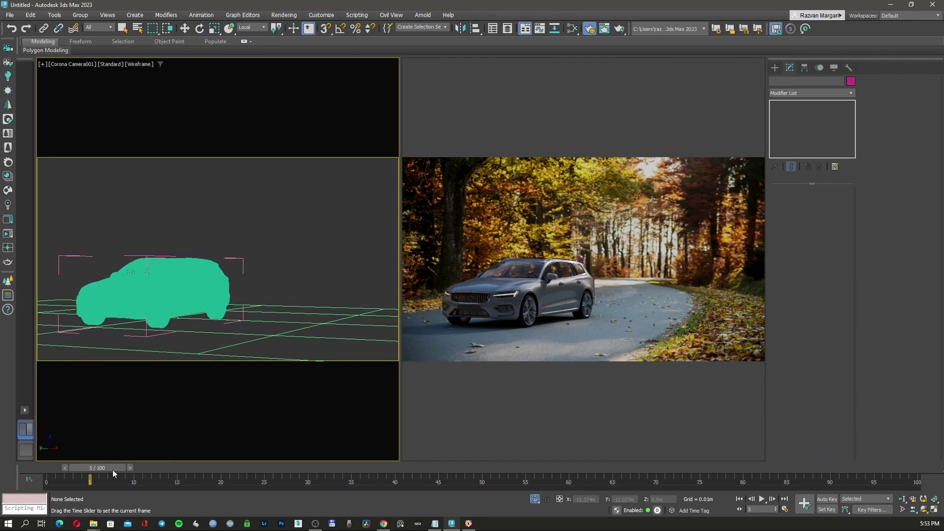
{"action": "key", "text": "e"}
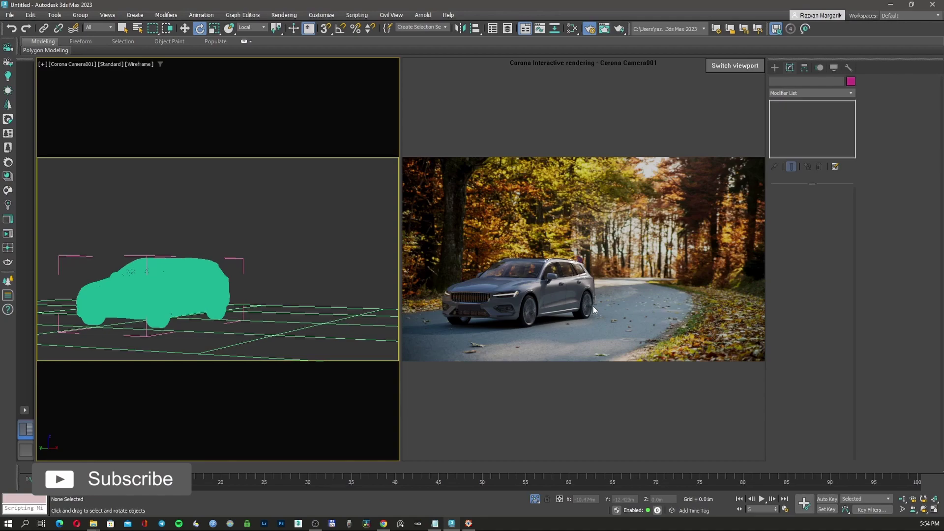
{"action": "left_click", "coordinate": [67, 64]}
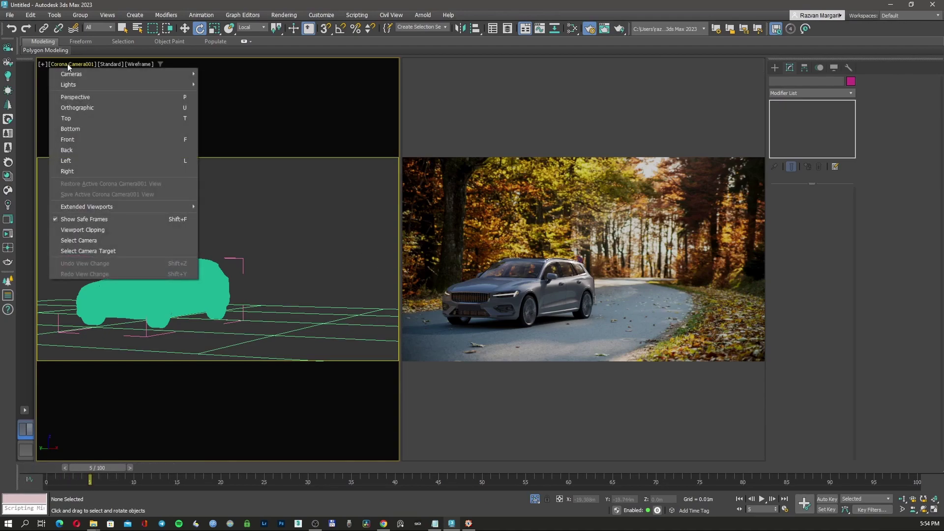
{"action": "left_click", "coordinate": [80, 240]}
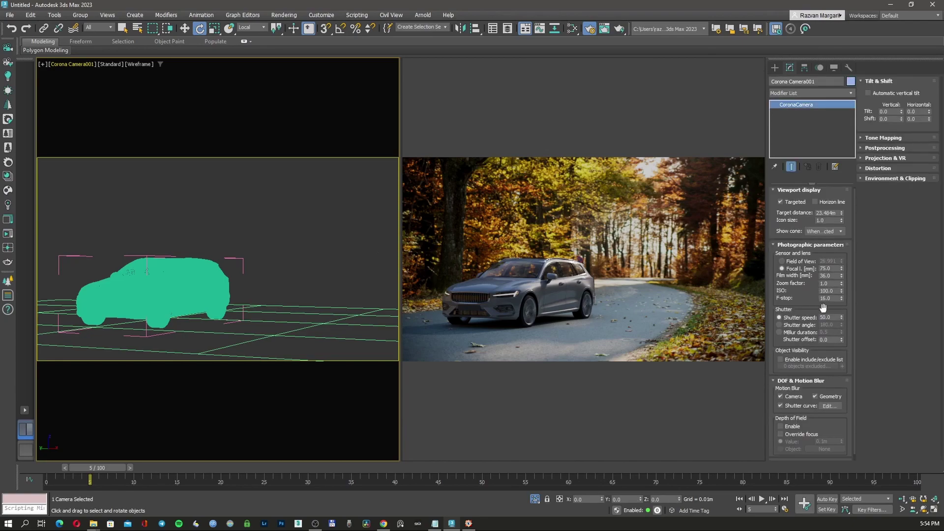
{"action": "double_click", "coordinate": [832, 317]}
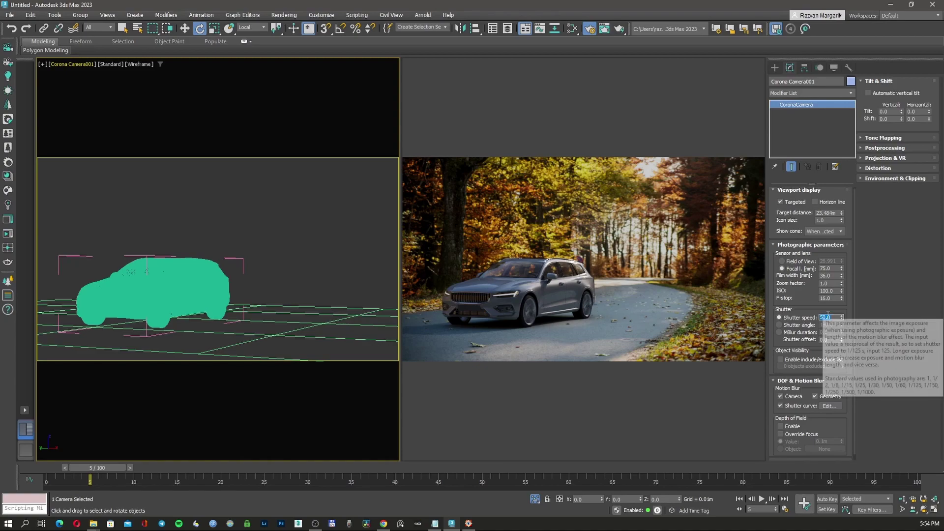
{"action": "left_click", "coordinate": [828, 317]}
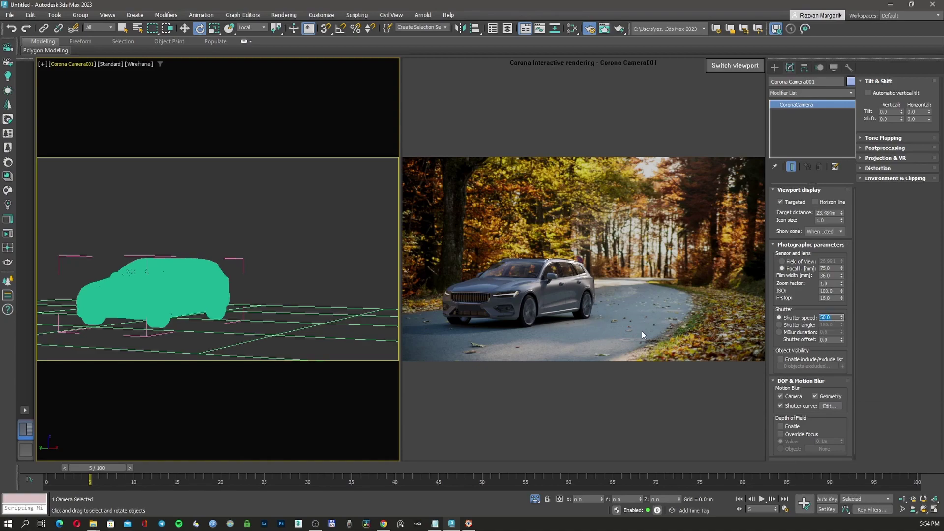
- Replace the docked interactive render with the Perspective view and clear the selection
{"action": "left_click", "coordinate": [535, 312]}
{"action": "left_click", "coordinate": [735, 66]}
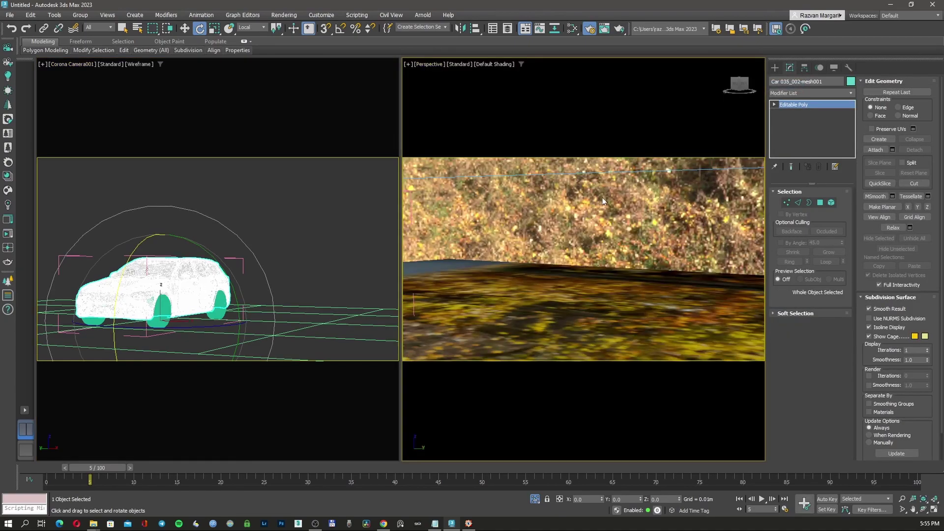
{"action": "left_click", "coordinate": [291, 262]}
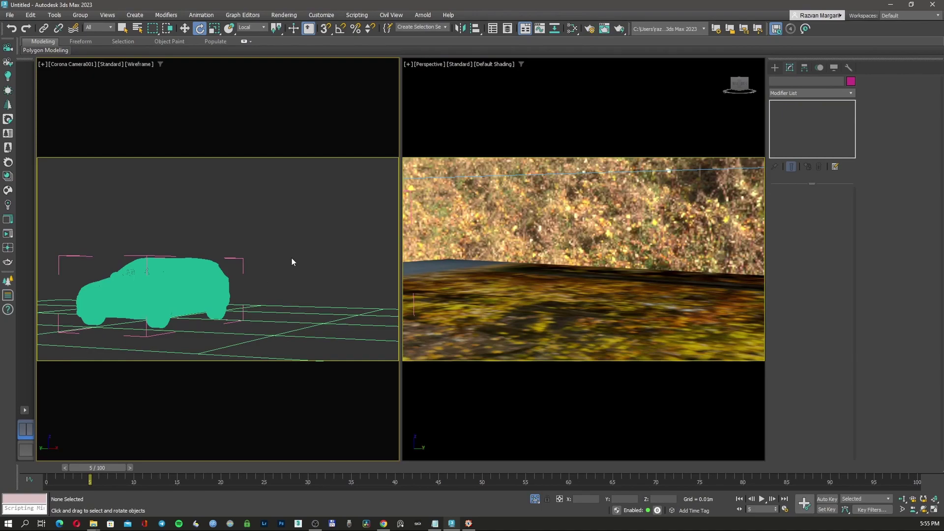
- Set the render output width to 2000 pixels and start a production render of the Corona camera view
{"action": "key", "text": "F10"}
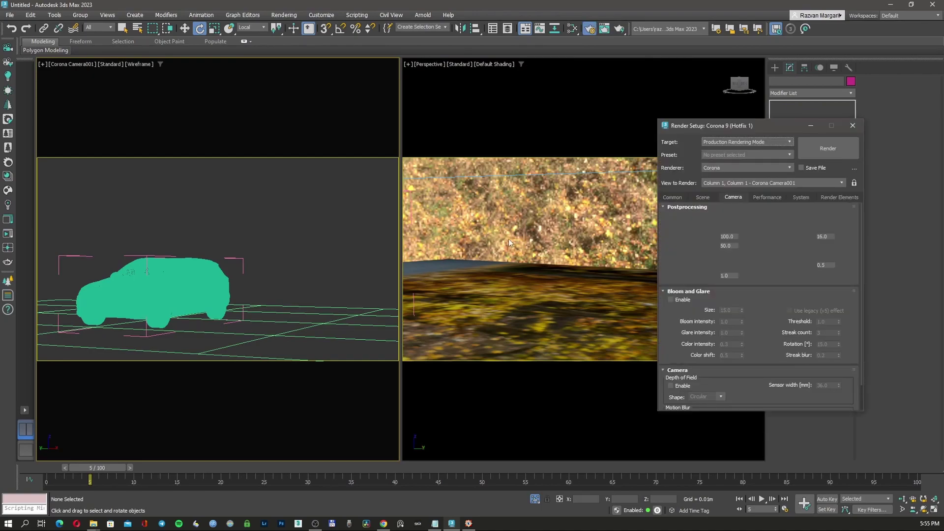
{"action": "left_click", "coordinate": [674, 197]}
{"action": "double_click", "coordinate": [733, 322]}
{"action": "type", "text": "20"}
{"action": "type", "text": "00"}
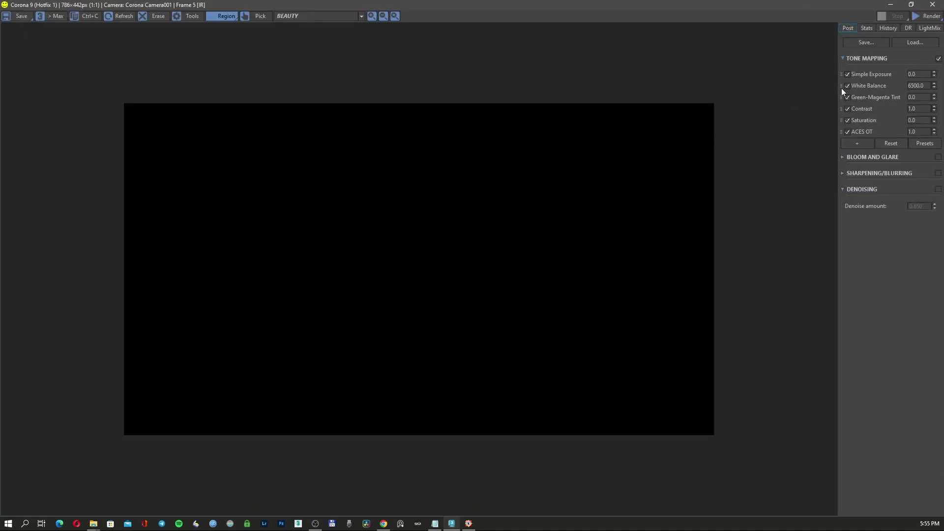
{"action": "left_click", "coordinate": [927, 15]}
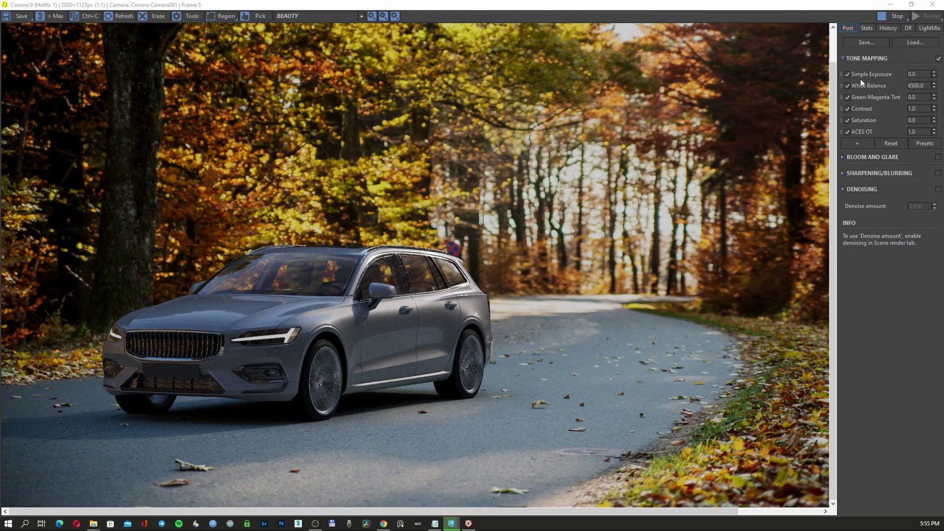
- Try white balance off and at a different value on the render, restoring it to 6500 with simple exposure at 0
{"action": "scroll", "coordinate": [470, 264], "scroll_direction": "down", "scroll_amount": 1}
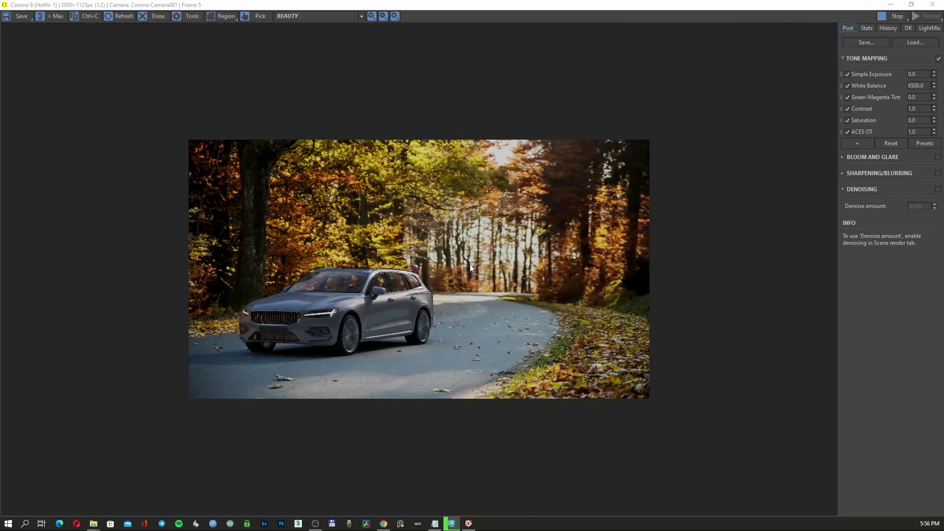
{"action": "scroll", "coordinate": [420, 273], "scroll_direction": "up", "scroll_amount": 1}
{"action": "scroll", "coordinate": [420, 273], "scroll_direction": "down", "scroll_amount": 1}
{"action": "scroll", "coordinate": [420, 273], "scroll_direction": "up", "scroll_amount": 1}
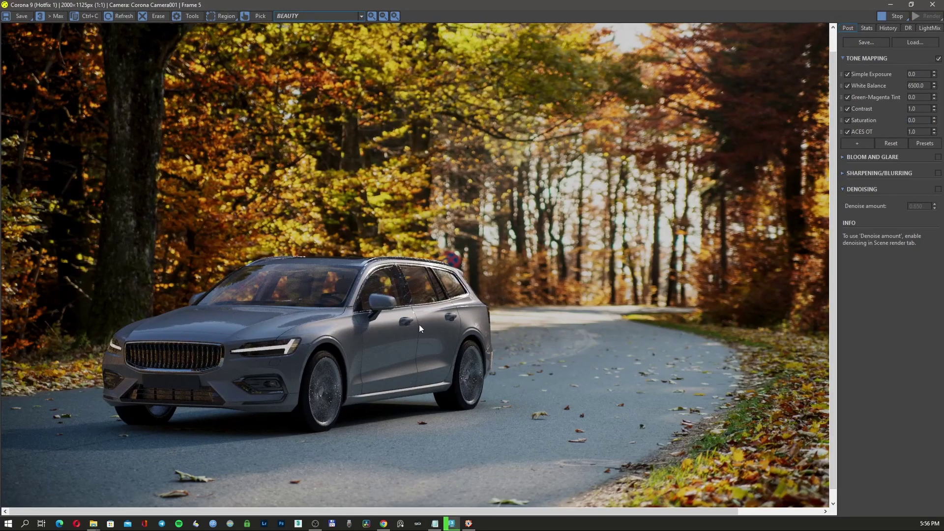
{"action": "scroll", "coordinate": [419, 325], "scroll_direction": "down", "scroll_amount": 1}
{"action": "double_click", "coordinate": [915, 77]}
{"action": "type", "text": "0"}
{"action": "key", "text": "Return"}
{"action": "left_click", "coordinate": [847, 85]}
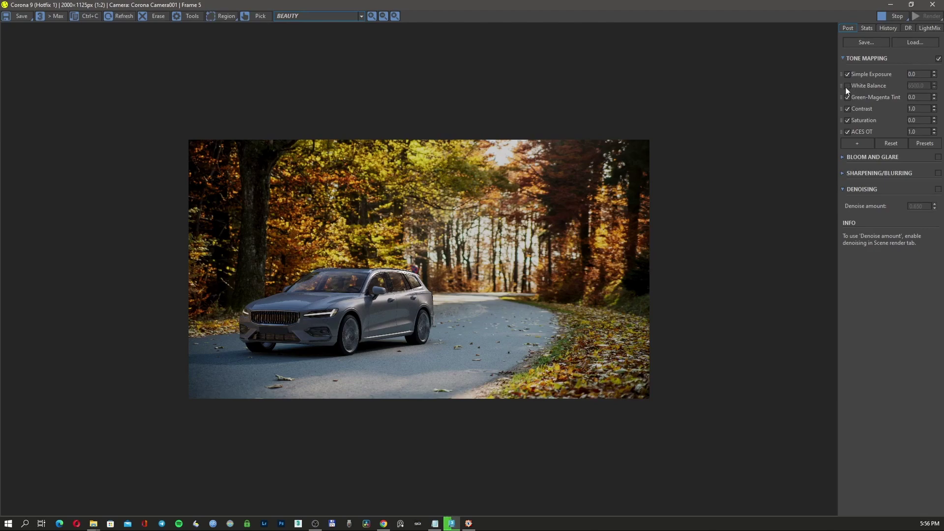
{"action": "left_click", "coordinate": [847, 86]}
{"action": "left_click_drag", "start_coordinate": [934, 87], "coordinate": [940, 116]}
{"action": "double_click", "coordinate": [919, 86]}
{"action": "type", "text": "6500"}
{"action": "key", "text": "Return"}
- Set contrast to 2.0 and simple exposure to 0.372, and add Advanced Filmic Mapping to the tone mapping operators
{"action": "double_click", "coordinate": [924, 110]}
{"action": "left_click_drag", "start_coordinate": [934, 74], "coordinate": [939, 31]}
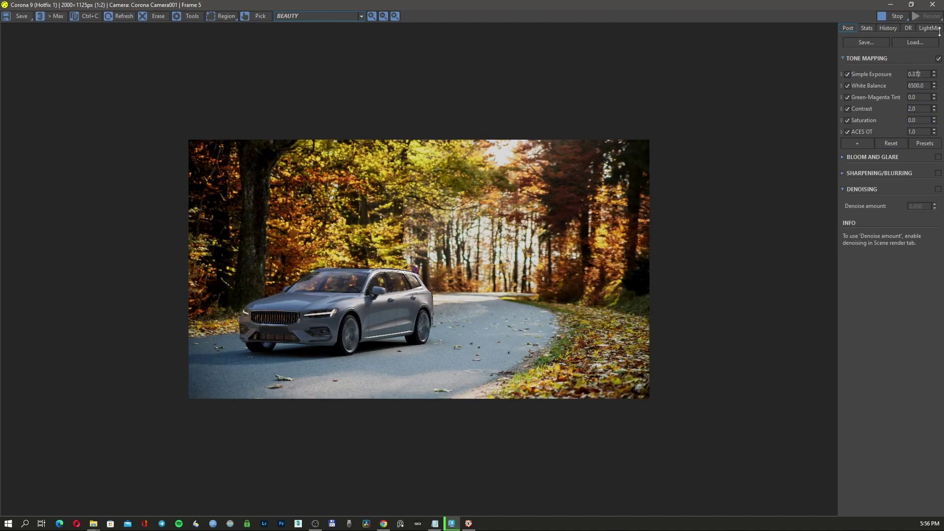
{"action": "left_click", "coordinate": [860, 142]}
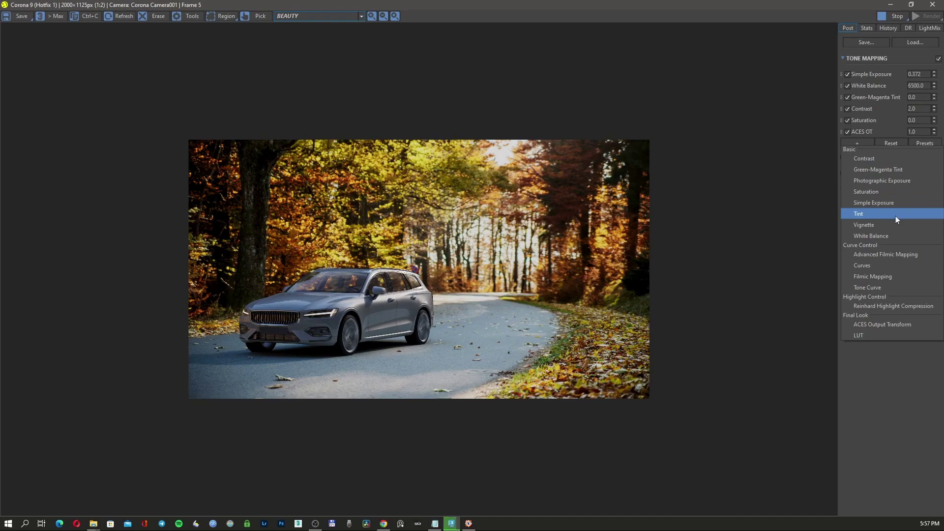
{"action": "left_click", "coordinate": [890, 253]}
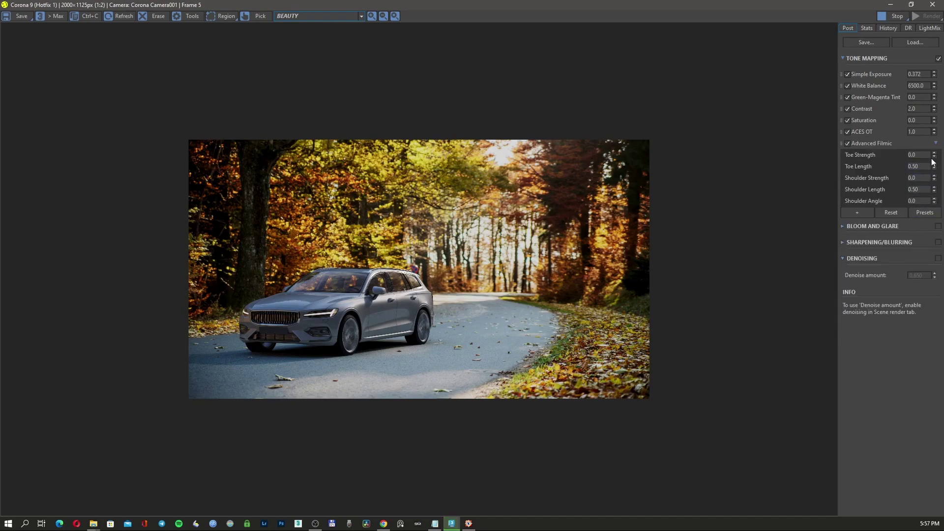
- Enable bloom and glare plus sharpening/blurring for the image, and stop the test render
{"action": "left_click", "coordinate": [938, 226]}
{"action": "left_click", "coordinate": [842, 226]}
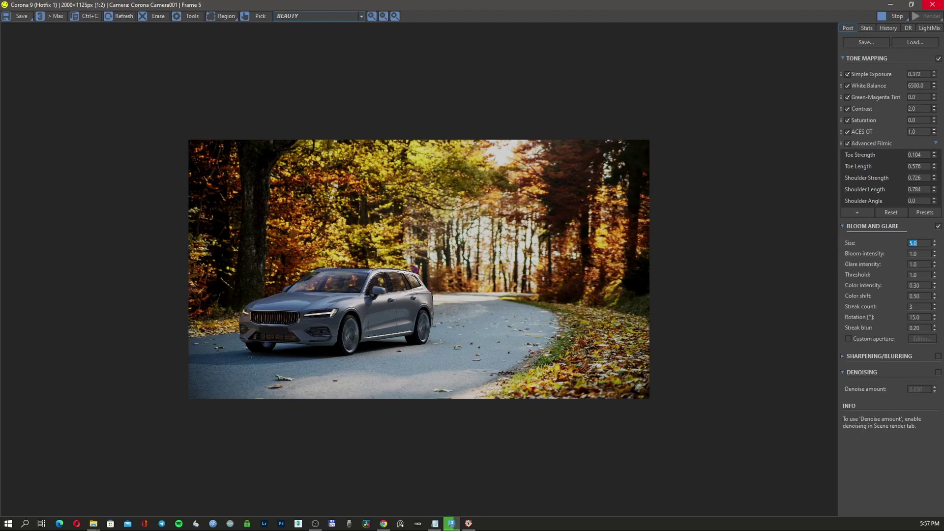
{"action": "left_click", "coordinate": [938, 356]}
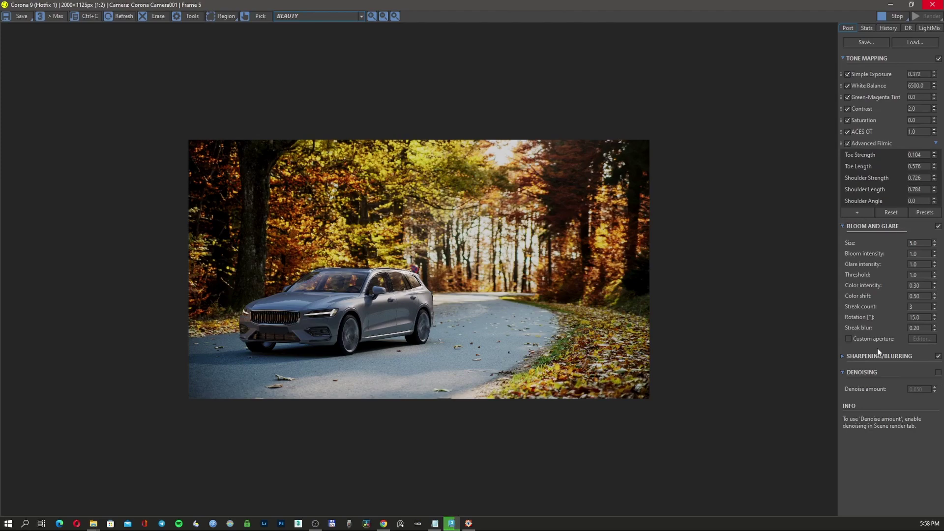
{"action": "left_click", "coordinate": [898, 17]}
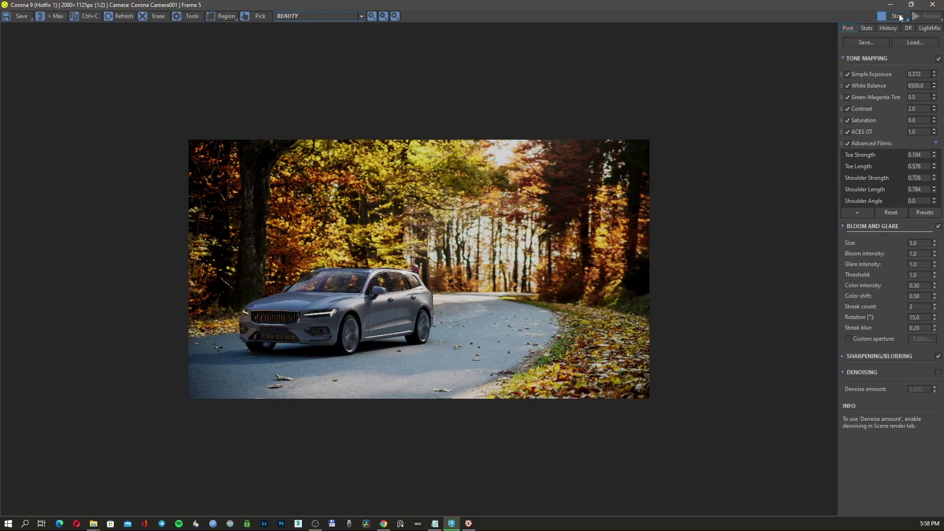
{"action": "left_click", "coordinate": [937, 5]}
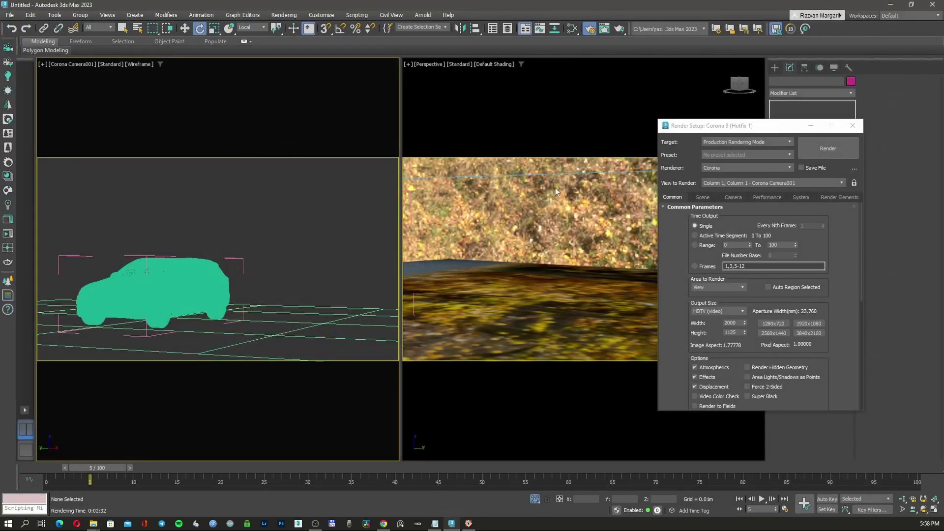
- Set the progressive rendering noise level limit to 2% in the Corona scene settings
{"action": "left_click", "coordinate": [704, 197]}
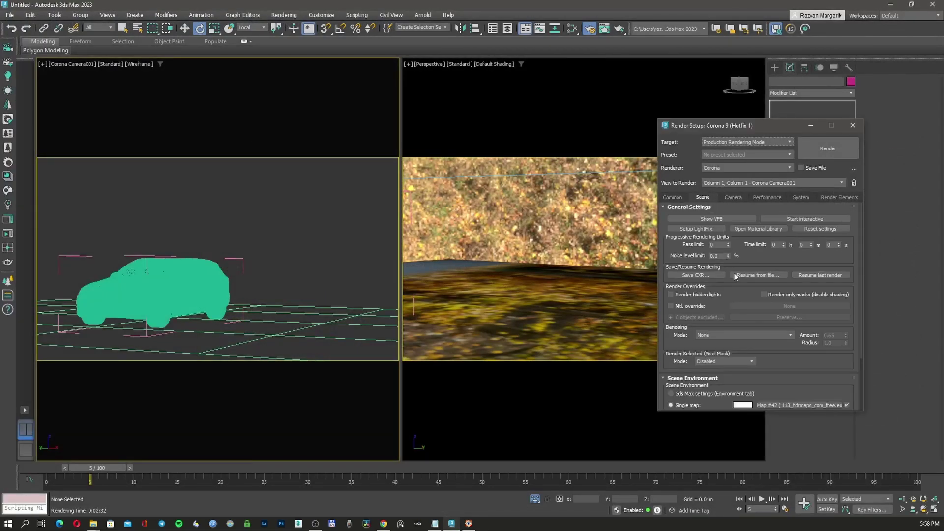
{"action": "double_click", "coordinate": [714, 256]}
{"action": "type", "text": "2"}
{"action": "key", "text": "Return"}
- Set the denoising mode to Corona High Quality and run the final production render
{"action": "scroll", "coordinate": [731, 268], "scroll_direction": "down", "scroll_amount": 3}
{"action": "left_click", "coordinate": [732, 272]}
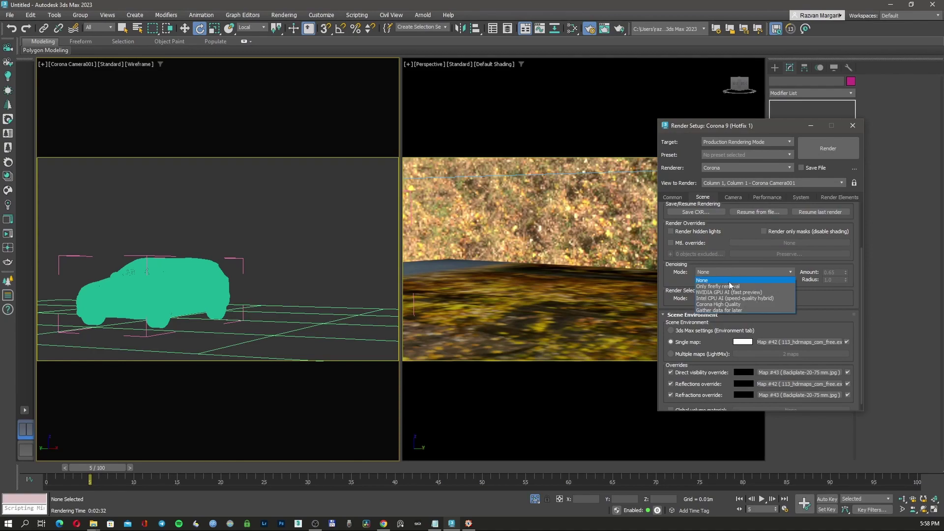
{"action": "left_click", "coordinate": [727, 304]}
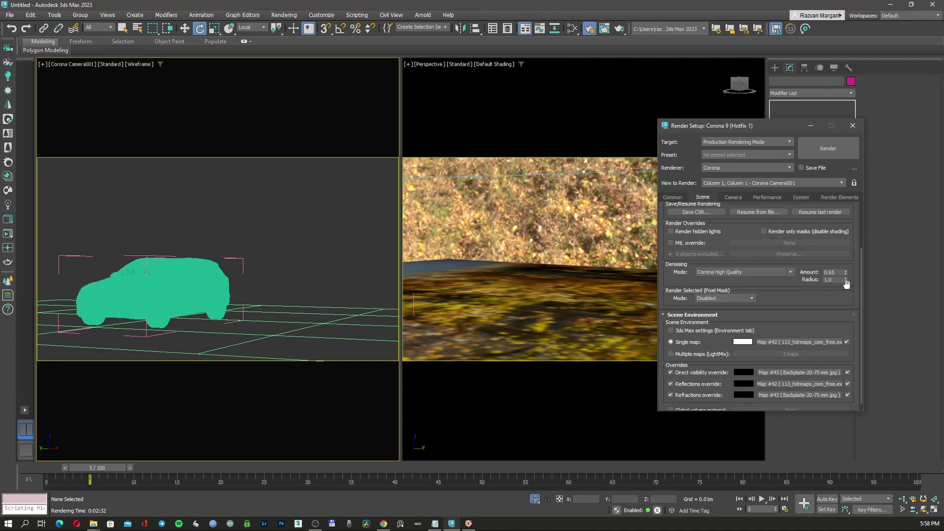
{"action": "scroll", "coordinate": [782, 290], "scroll_direction": "down", "scroll_amount": 1}
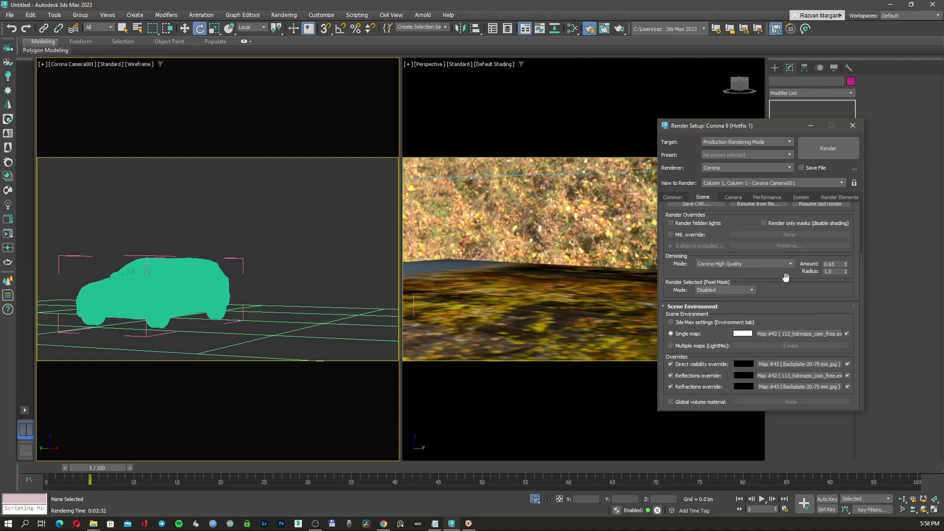
{"action": "left_click", "coordinate": [828, 149]}
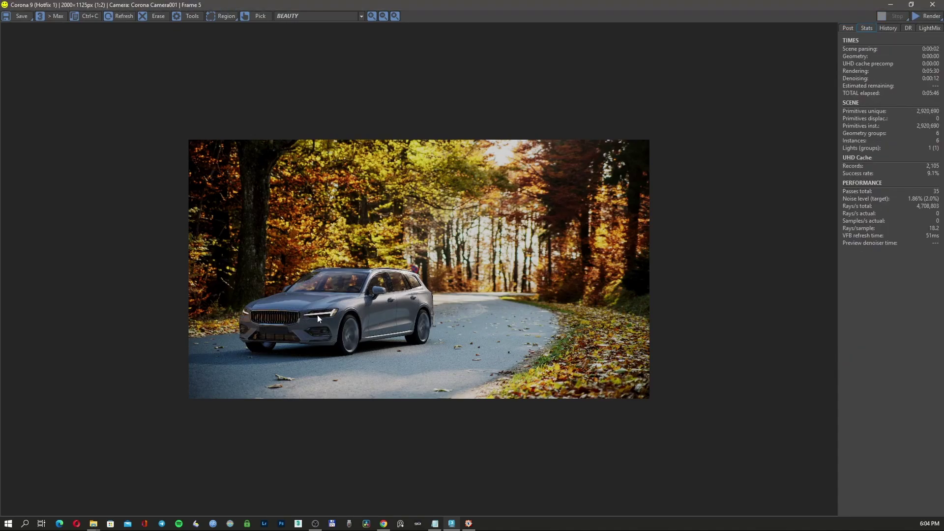
- Examine the finished render up close, checking the blurred wheels, body reflections and ground shadow
{"action": "scroll", "coordinate": [318, 316], "scroll_direction": "up", "scroll_amount": 1}
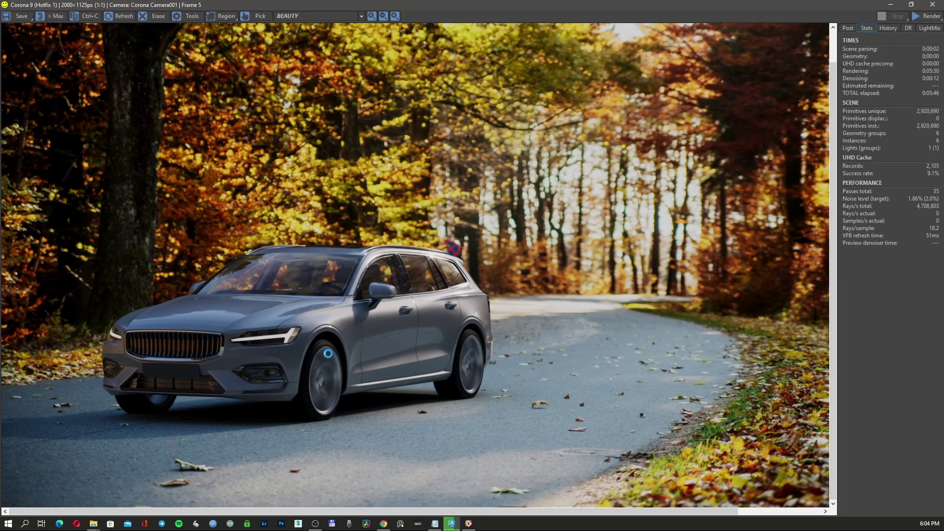
{"action": "middle_click_drag", "start_coordinate": [326, 420], "coordinate": [429, 426]}
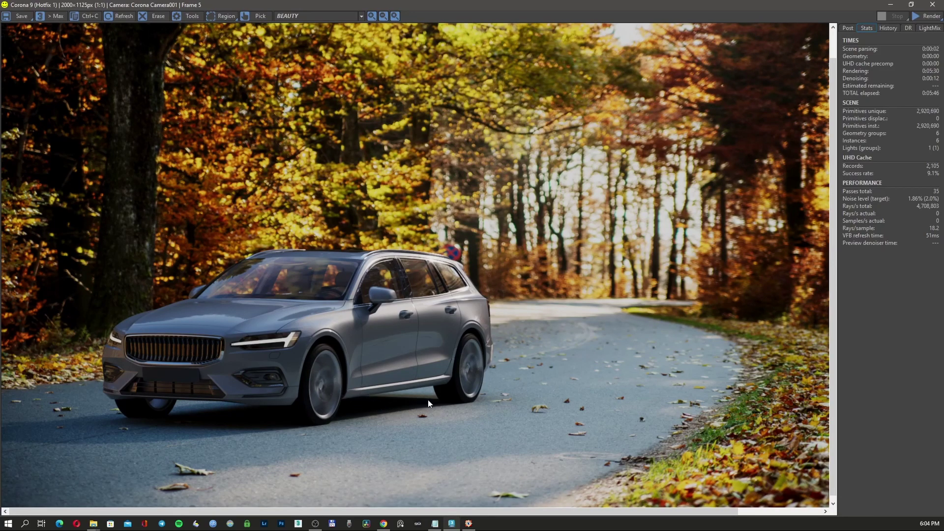
{"action": "scroll", "coordinate": [369, 381], "scroll_direction": "down", "scroll_amount": 2}
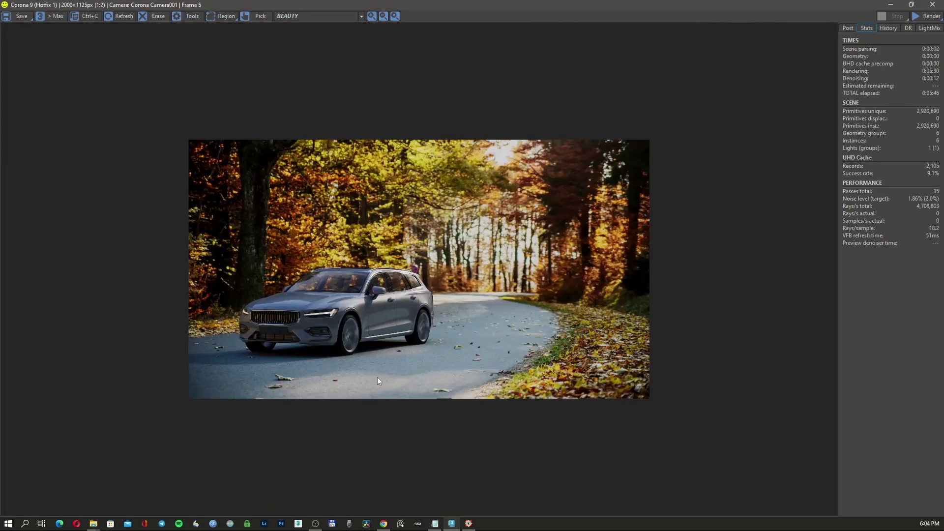
{"action": "scroll", "coordinate": [377, 377], "scroll_direction": "up", "scroll_amount": 2}
{"action": "scroll", "coordinate": [259, 341], "scroll_direction": "up", "scroll_amount": 2}
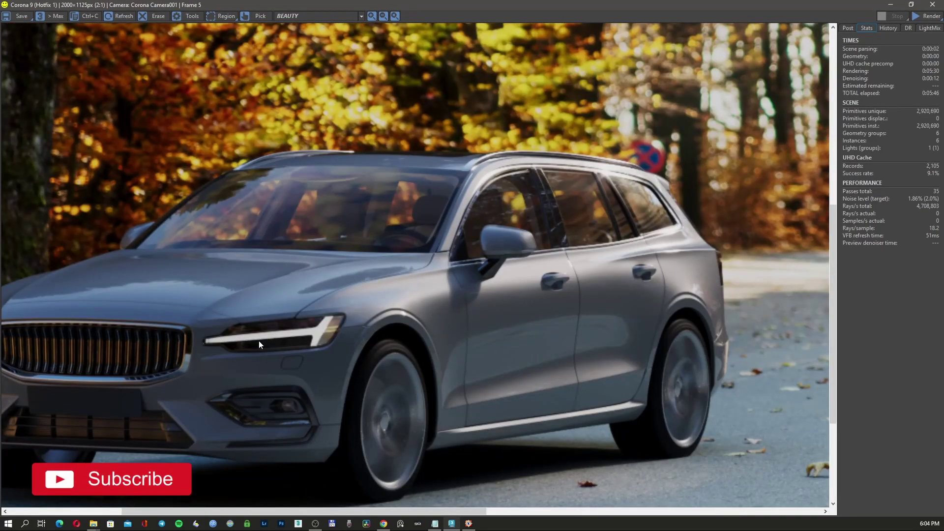
{"action": "scroll", "coordinate": [258, 341], "scroll_direction": "down", "scroll_amount": 2}
{"action": "scroll", "coordinate": [270, 340], "scroll_direction": "down", "scroll_amount": 2}
{"action": "scroll", "coordinate": [271, 341], "scroll_direction": "up", "scroll_amount": 2}
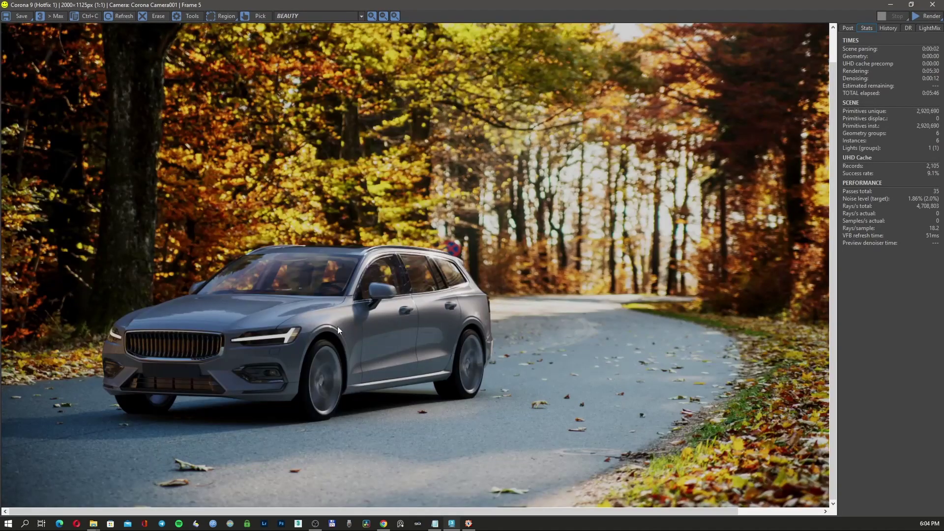
{"action": "mouse_move", "coordinate": [492, 308]}
{"action": "middle_mouse_down"}
{"action": "mouse_move", "coordinate": [441, 312]}
{"action": "mouse_move", "coordinate": [491, 308]}
{"action": "middle_mouse_up"}
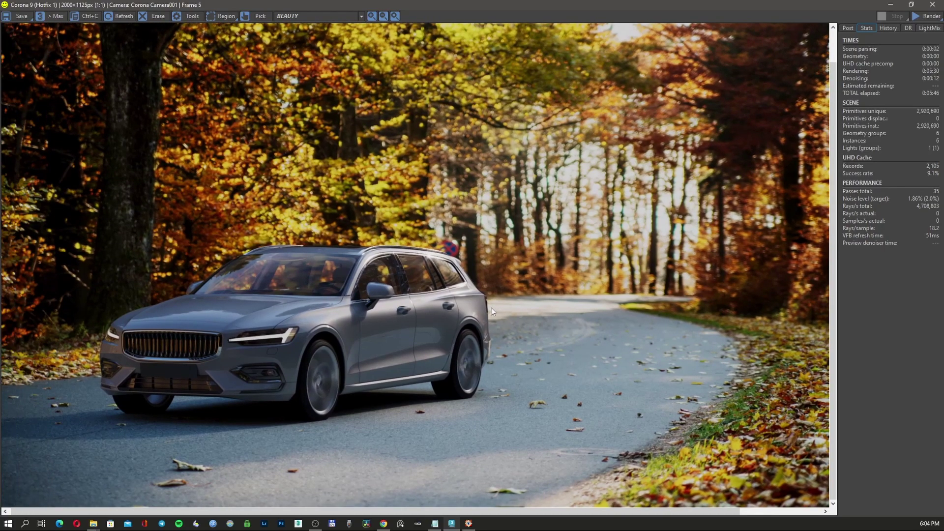